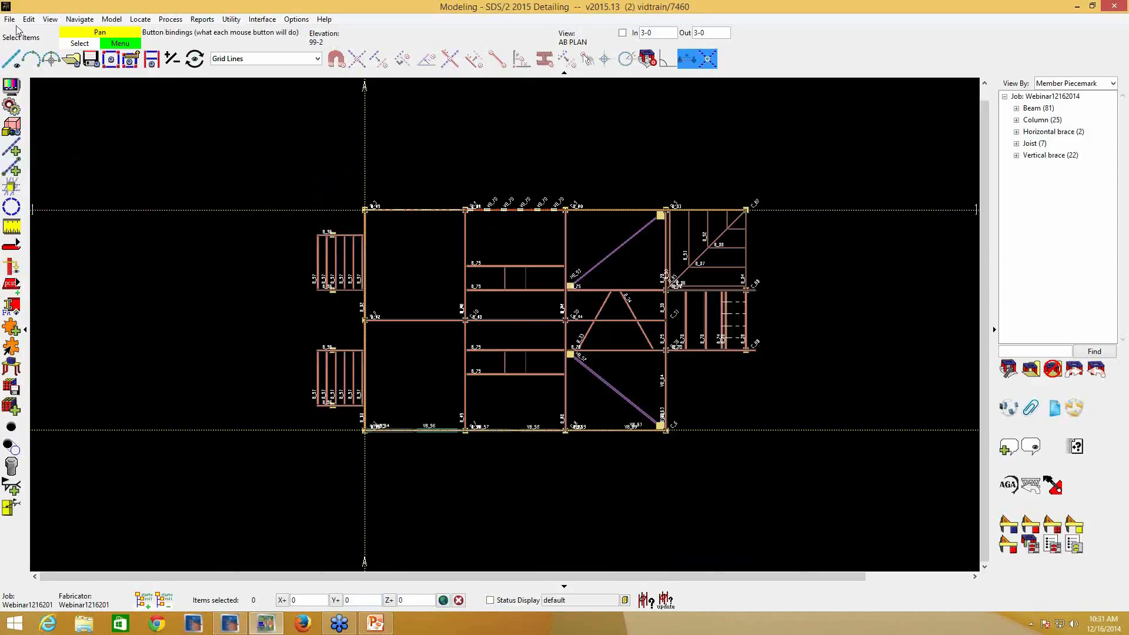
{"action": "left_click", "coordinate": [111, 20]}
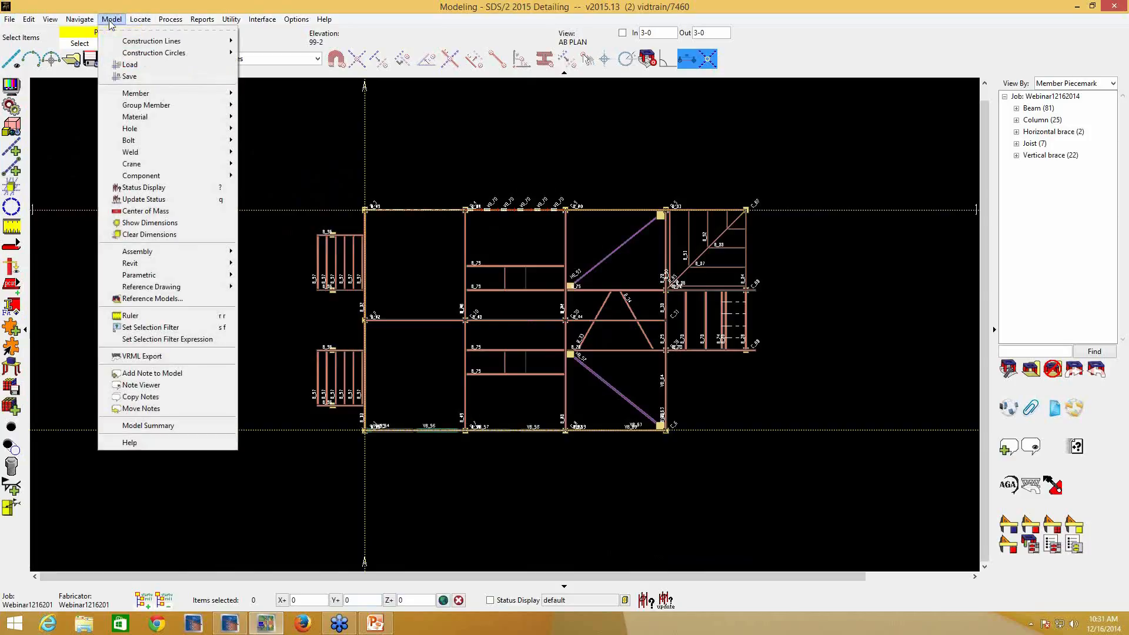
{"action": "mouse_move", "coordinate": [147, 44]}
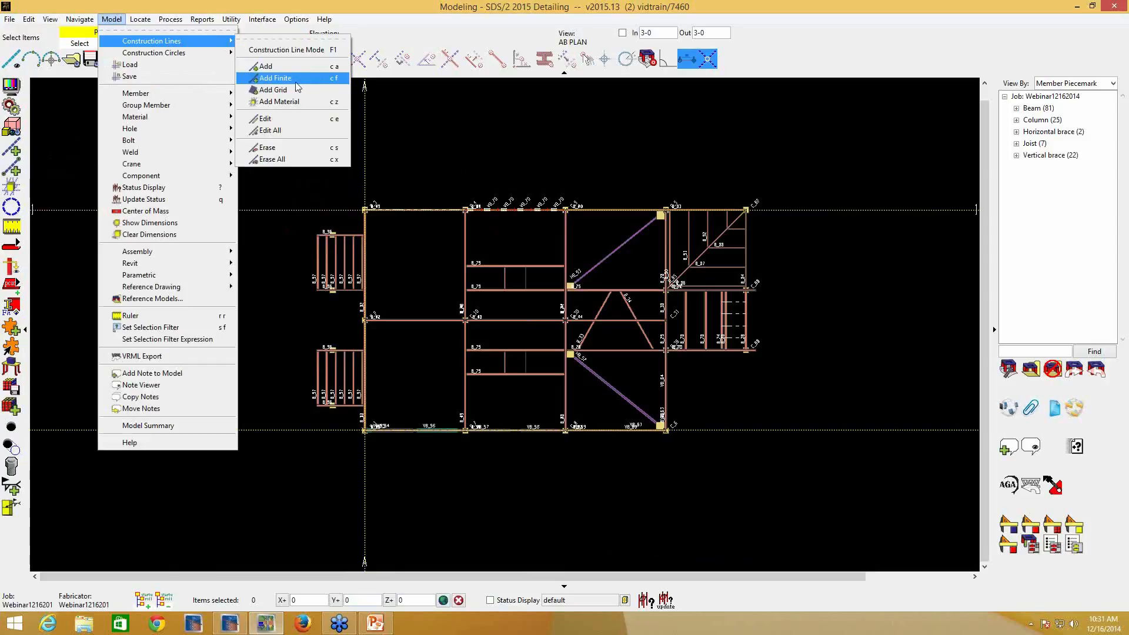
{"action": "left_click", "coordinate": [465, 121]}
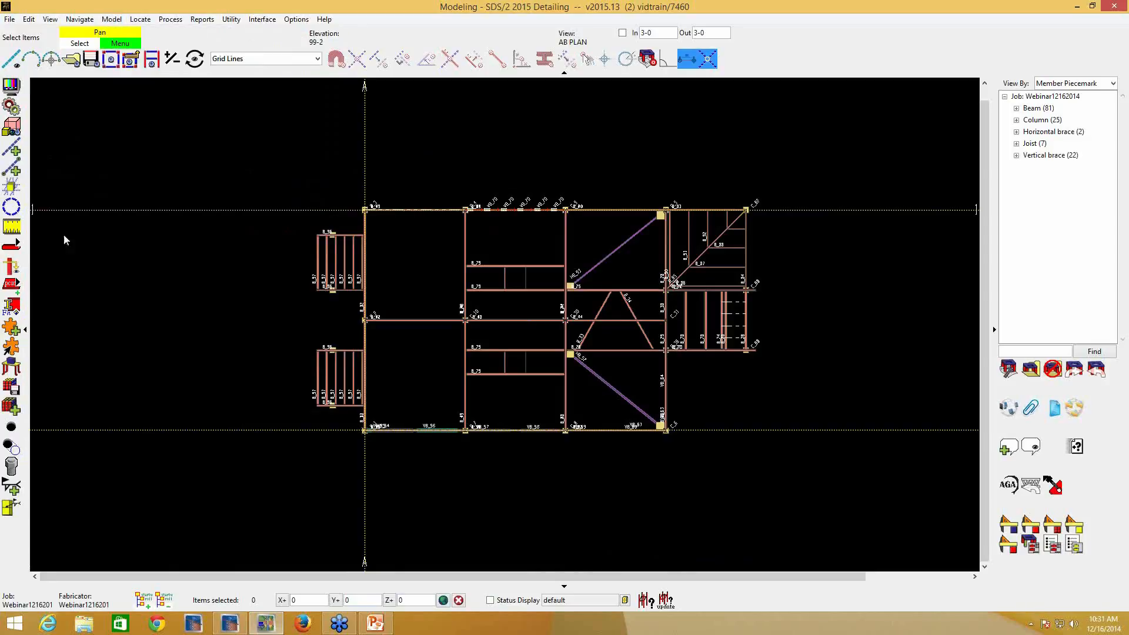
- Add a finite construction line along the beam from column C_36 to the beam's far end beyond column C_80
{"action": "left_click", "coordinate": [13, 170]}
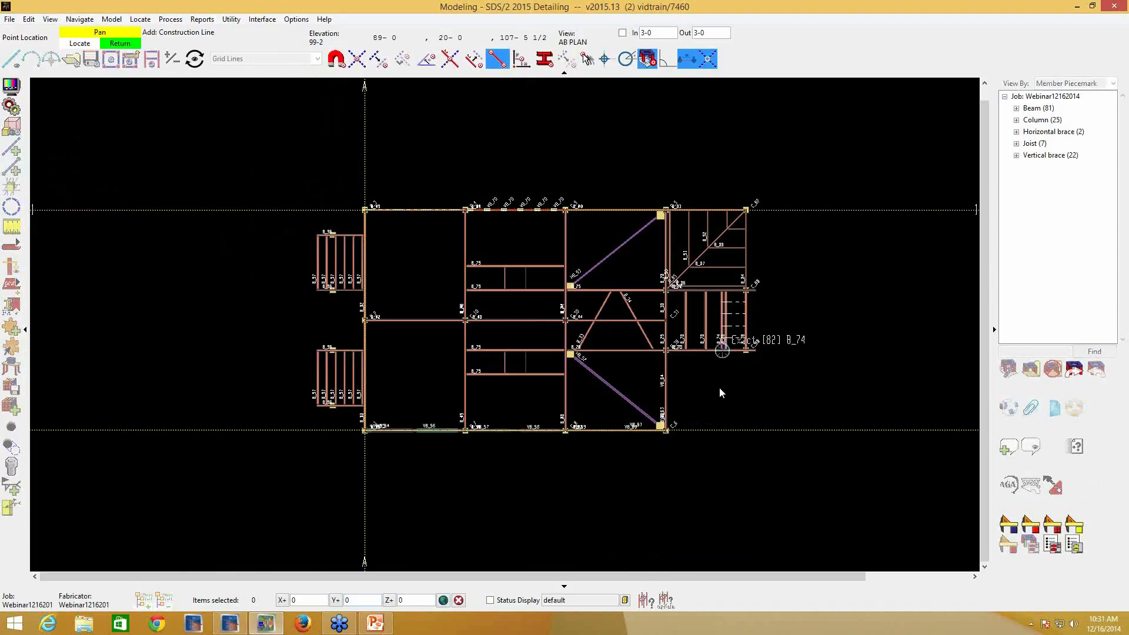
{"action": "scroll", "coordinate": [717, 386], "scroll_direction": "up", "scroll_amount": 3}
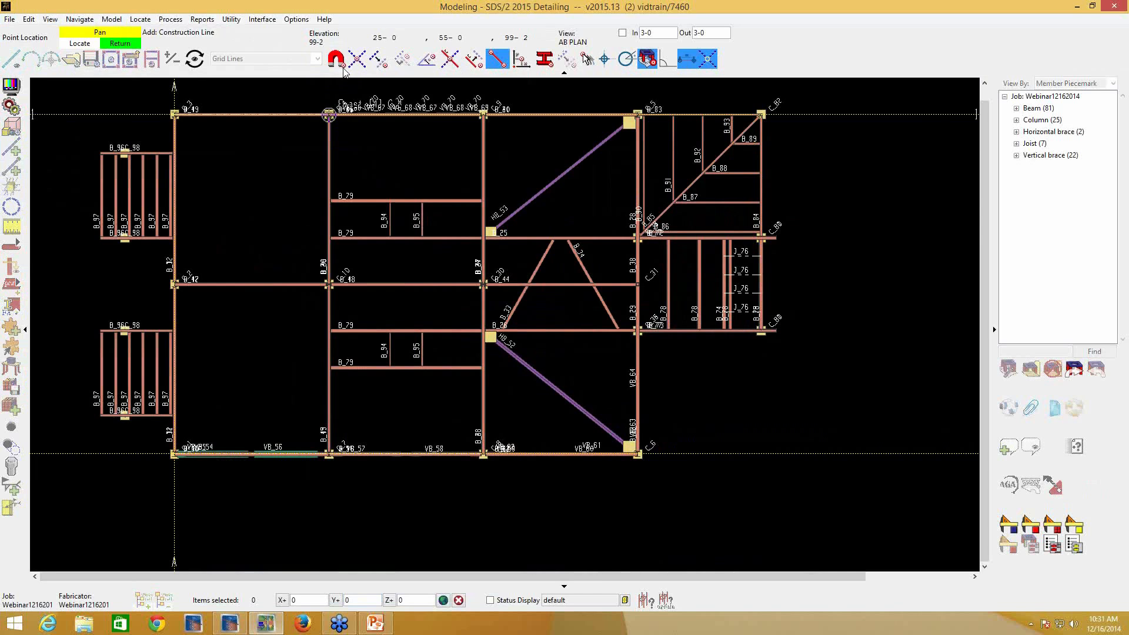
{"action": "scroll", "coordinate": [714, 368], "scroll_direction": "up", "scroll_amount": 2}
{"action": "scroll", "coordinate": [771, 349], "scroll_direction": "up", "scroll_amount": 2}
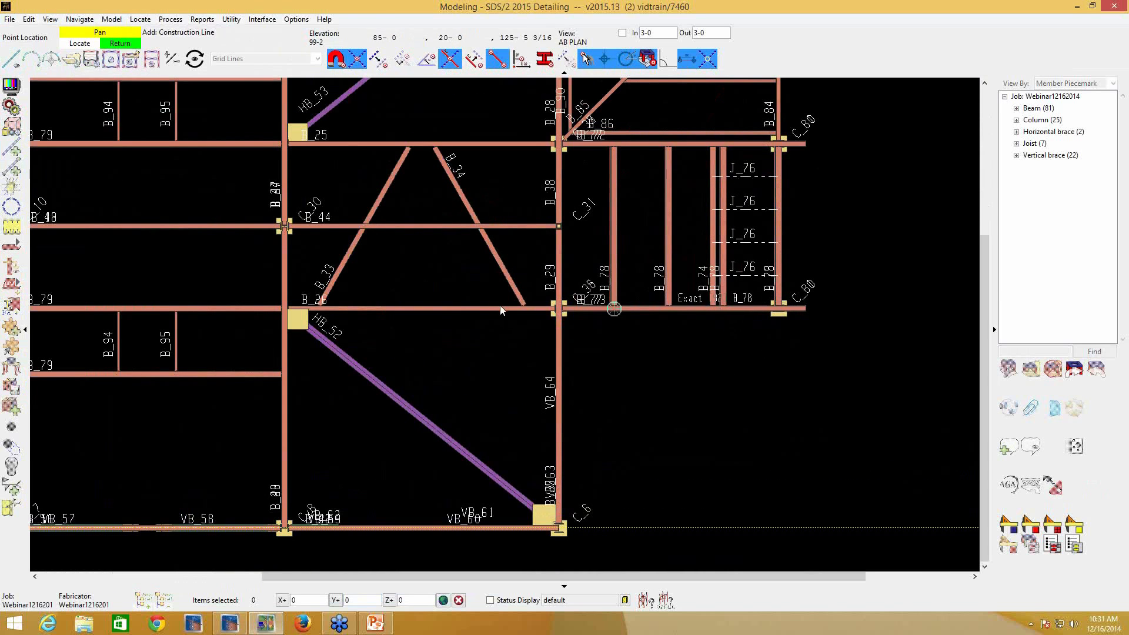
{"action": "left_click", "coordinate": [572, 313]}
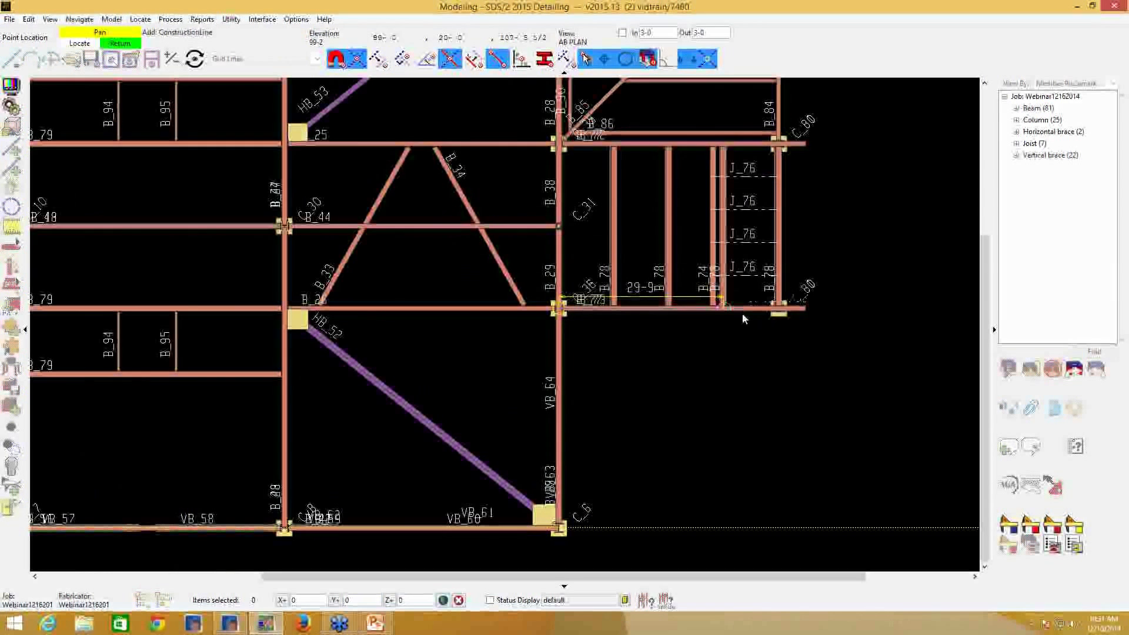
{"action": "left_click", "coordinate": [810, 320]}
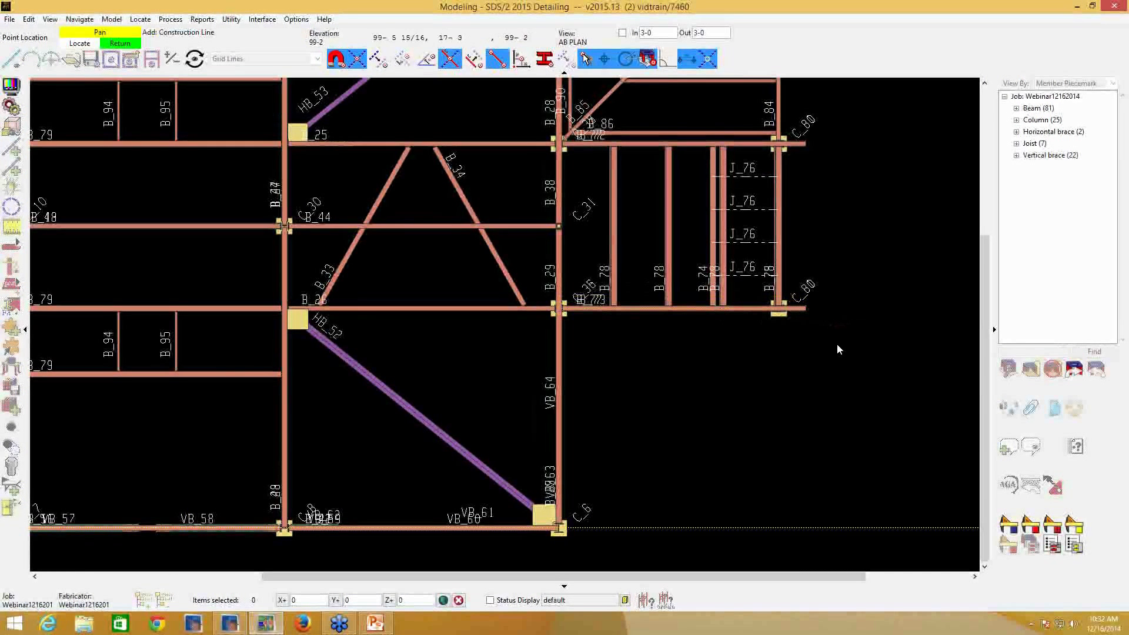
{"action": "right_click", "coordinate": [751, 343]}
{"action": "scroll", "coordinate": [718, 315], "scroll_direction": "up", "scroll_amount": 3}
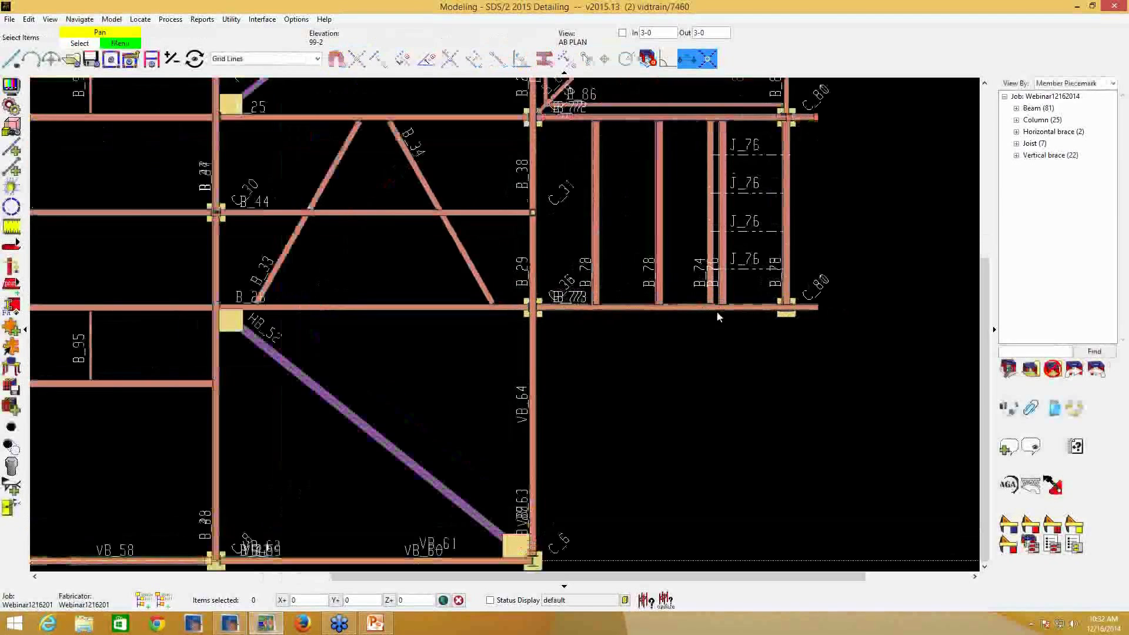
{"action": "scroll", "coordinate": [716, 316], "scroll_direction": "up", "scroll_amount": 1}
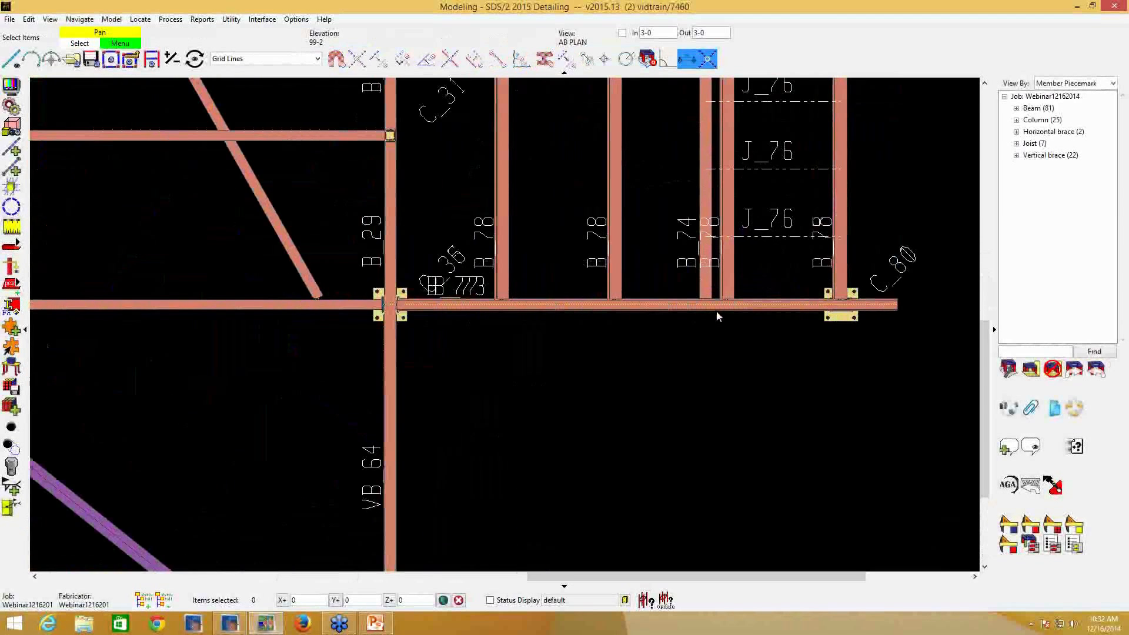
{"action": "scroll", "coordinate": [717, 323], "scroll_direction": "down", "scroll_amount": 4}
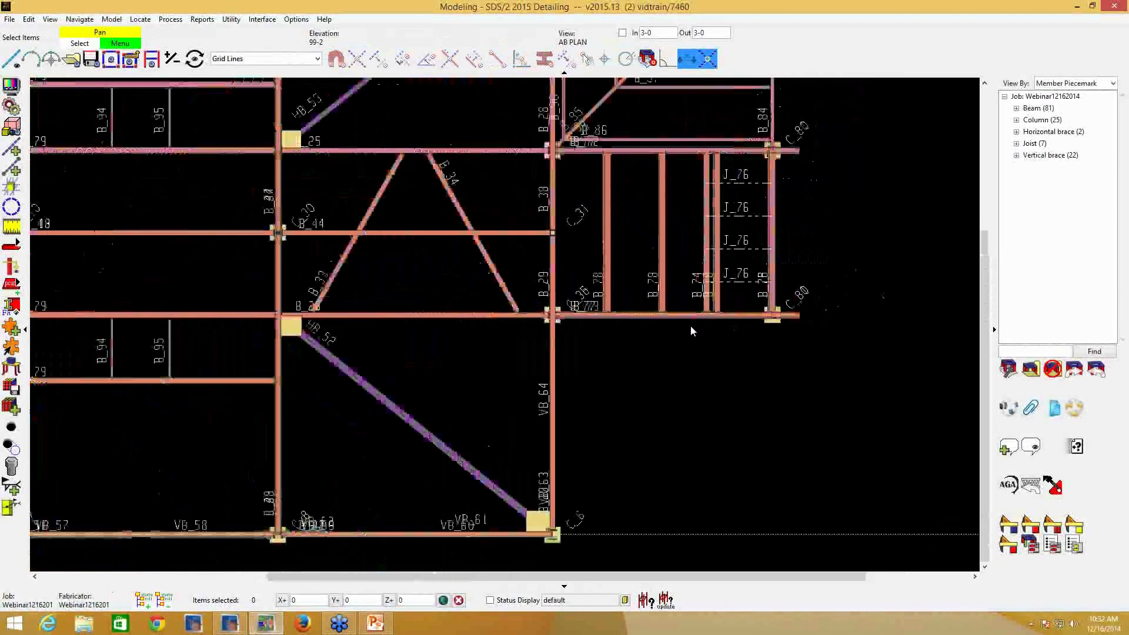
{"action": "scroll", "coordinate": [689, 328], "scroll_direction": "down", "scroll_amount": 2}
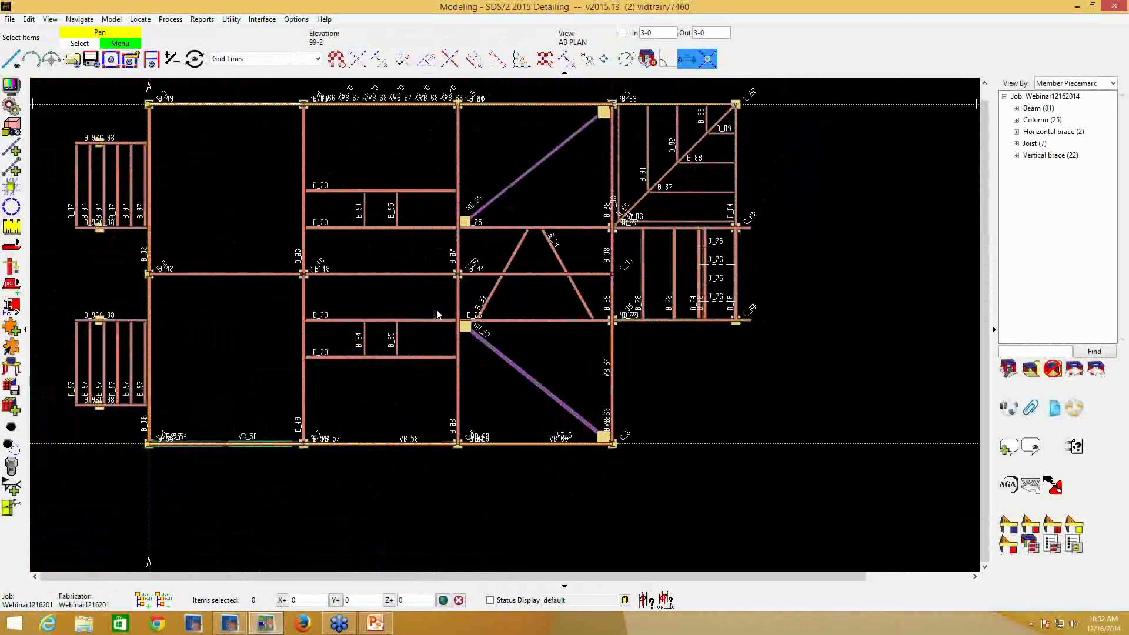
- Add a construction line through the lower column C_80, perpendicular to the horizontal construction line along the plan's lower edge
{"action": "left_click", "coordinate": [12, 170]}
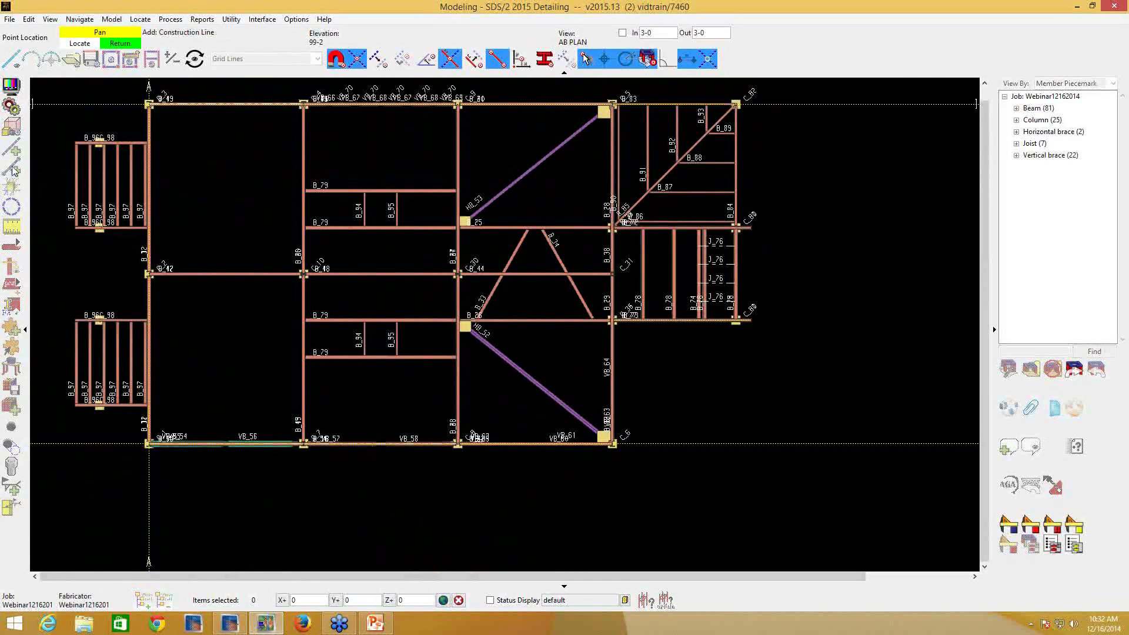
{"action": "left_click", "coordinate": [729, 332]}
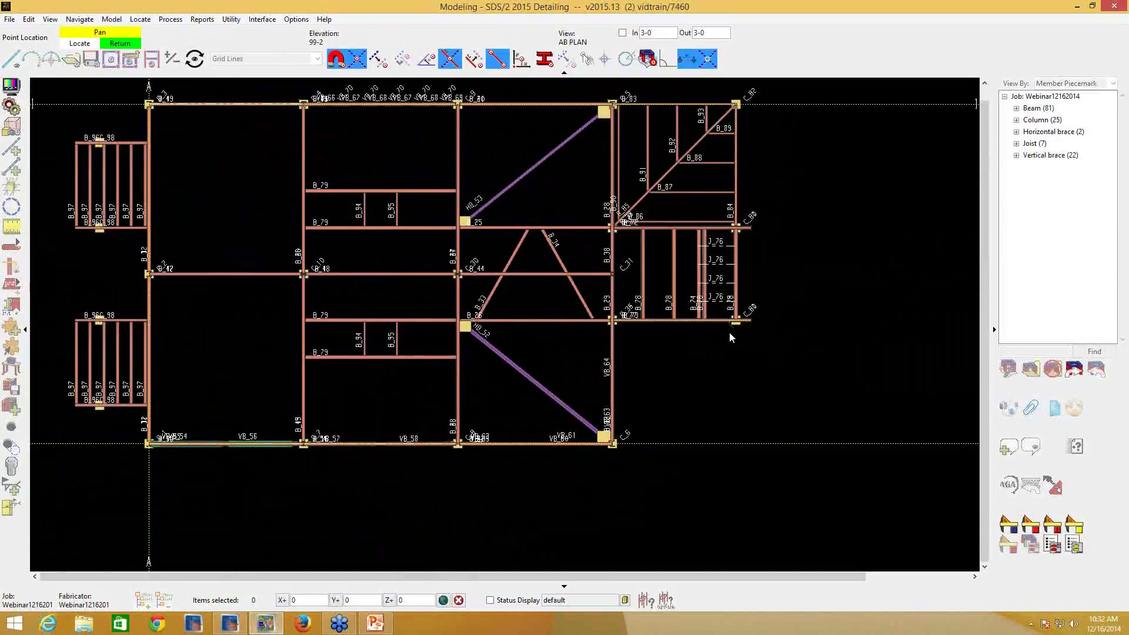
{"action": "left_click", "coordinate": [402, 61]}
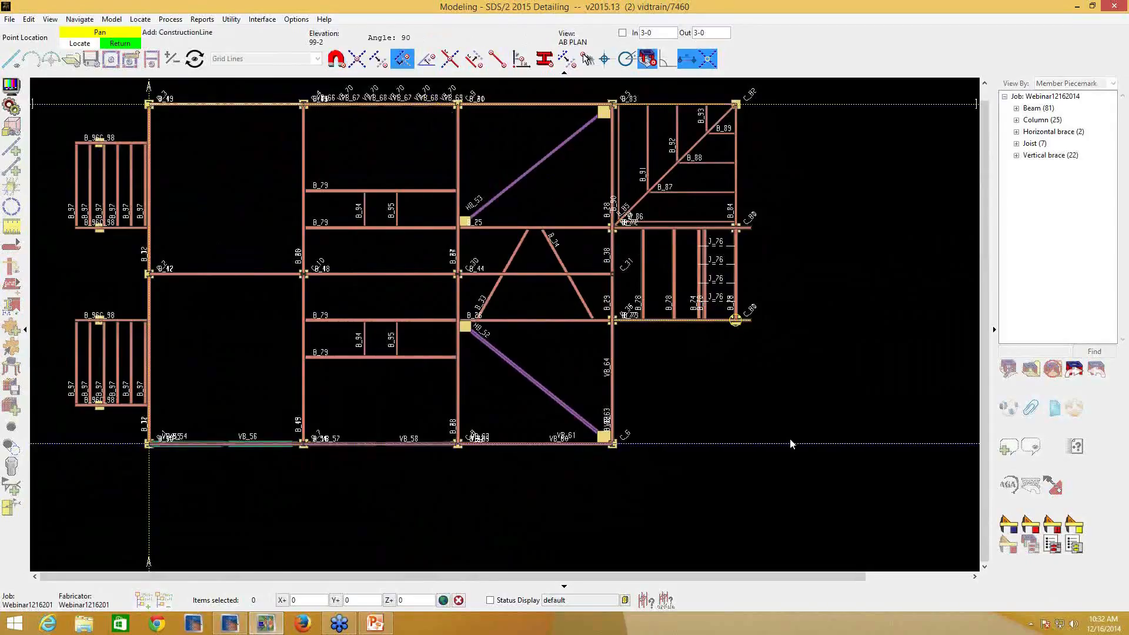
{"action": "left_click", "coordinate": [752, 442]}
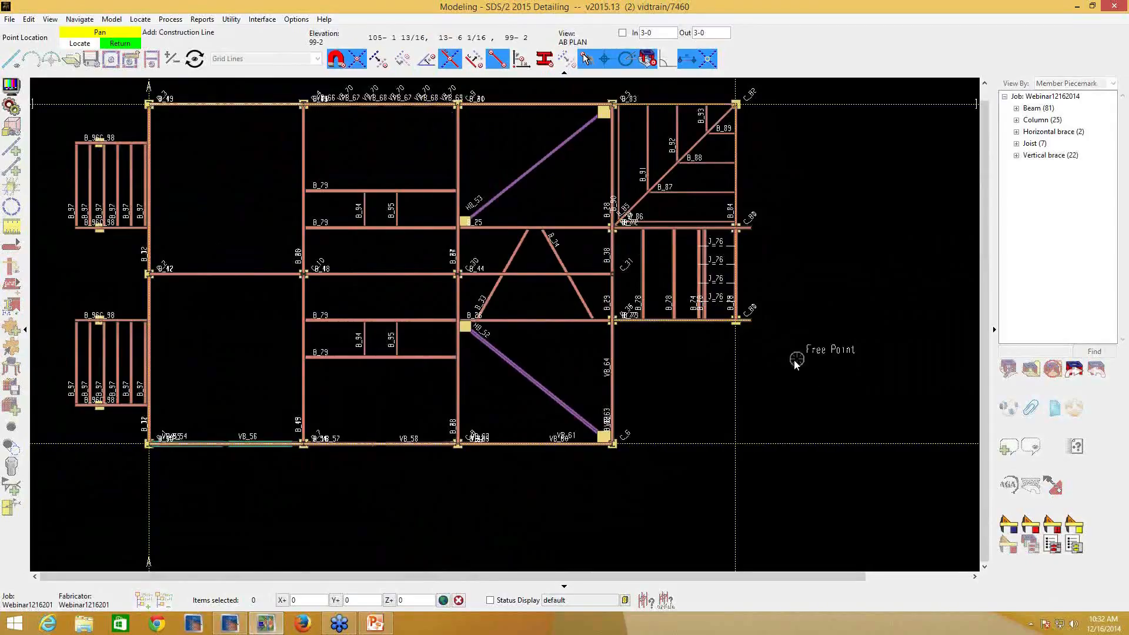
{"action": "right_click", "coordinate": [738, 406]}
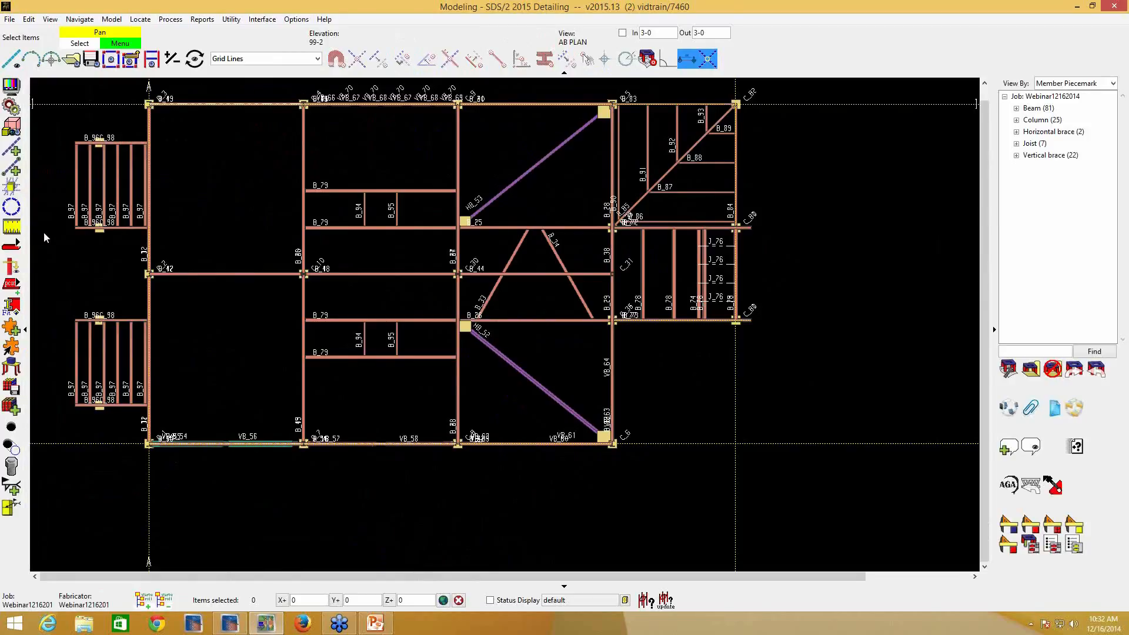
- Add a construction line parallel to the horizontal one along the plan's lower edge, offset 6-3 into the building
{"action": "left_click", "coordinate": [12, 175]}
{"action": "left_click", "coordinate": [12, 175]}
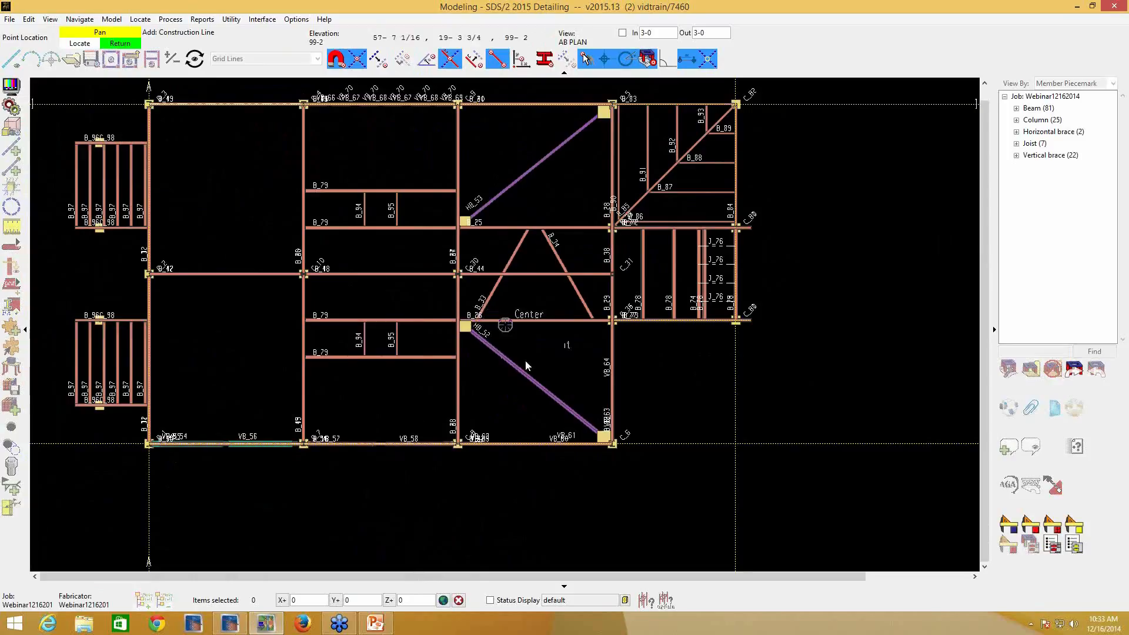
{"action": "left_click", "coordinate": [376, 64]}
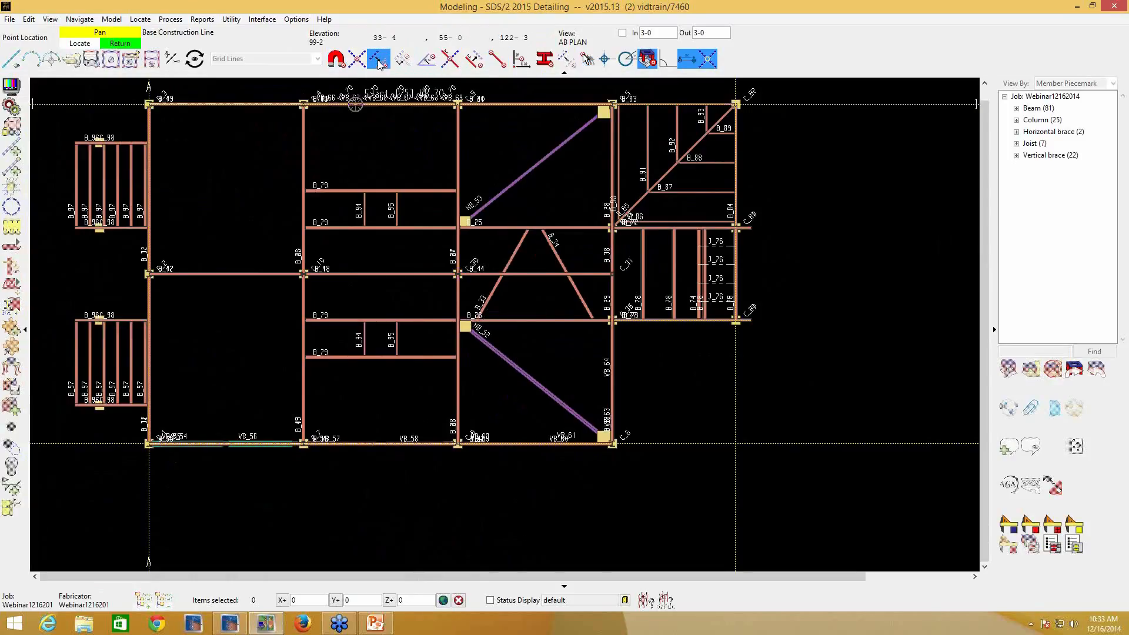
{"action": "left_click", "coordinate": [677, 319]}
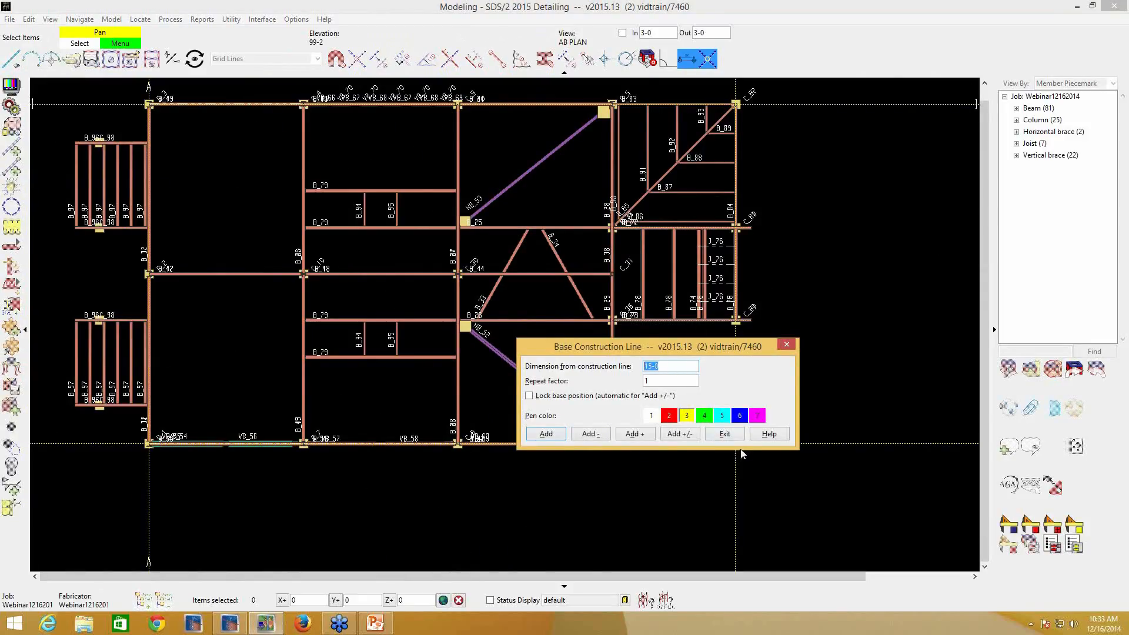
{"action": "left_click", "coordinate": [725, 433]}
{"action": "scroll", "coordinate": [694, 184], "scroll_direction": "up", "scroll_amount": 2}
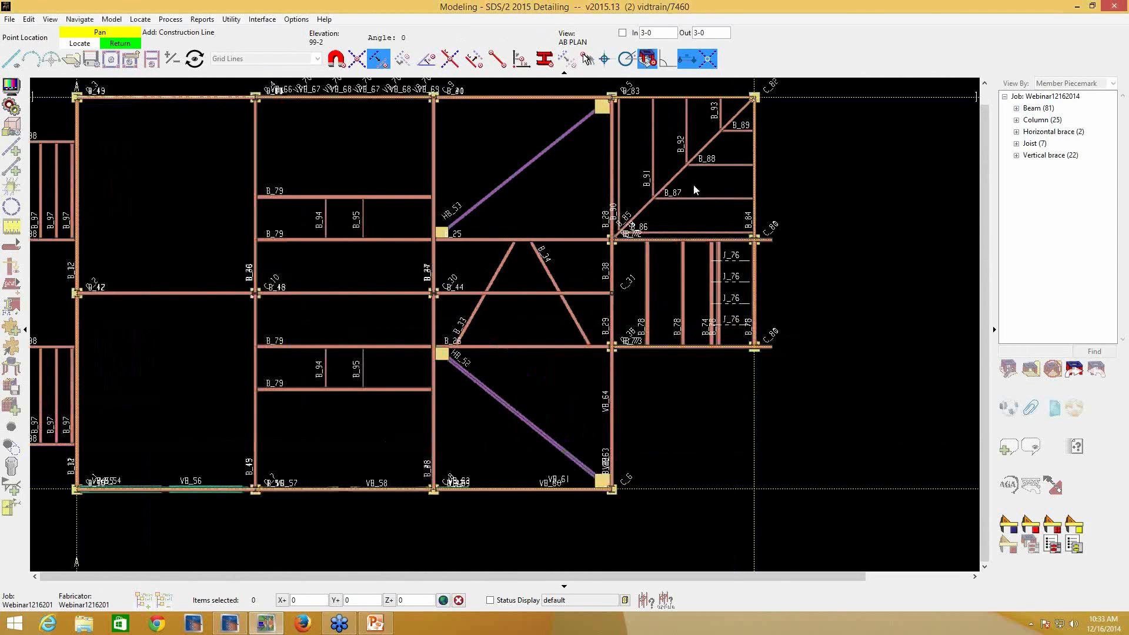
{"action": "scroll", "coordinate": [849, 287], "scroll_direction": "down", "scroll_amount": 3}
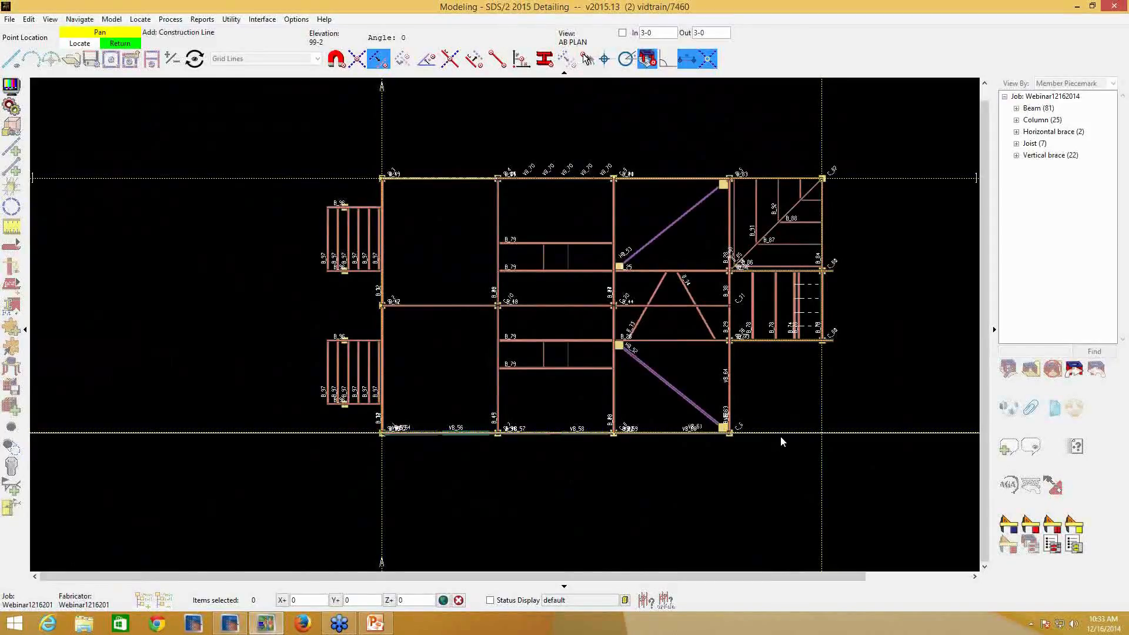
{"action": "left_click", "coordinate": [347, 434]}
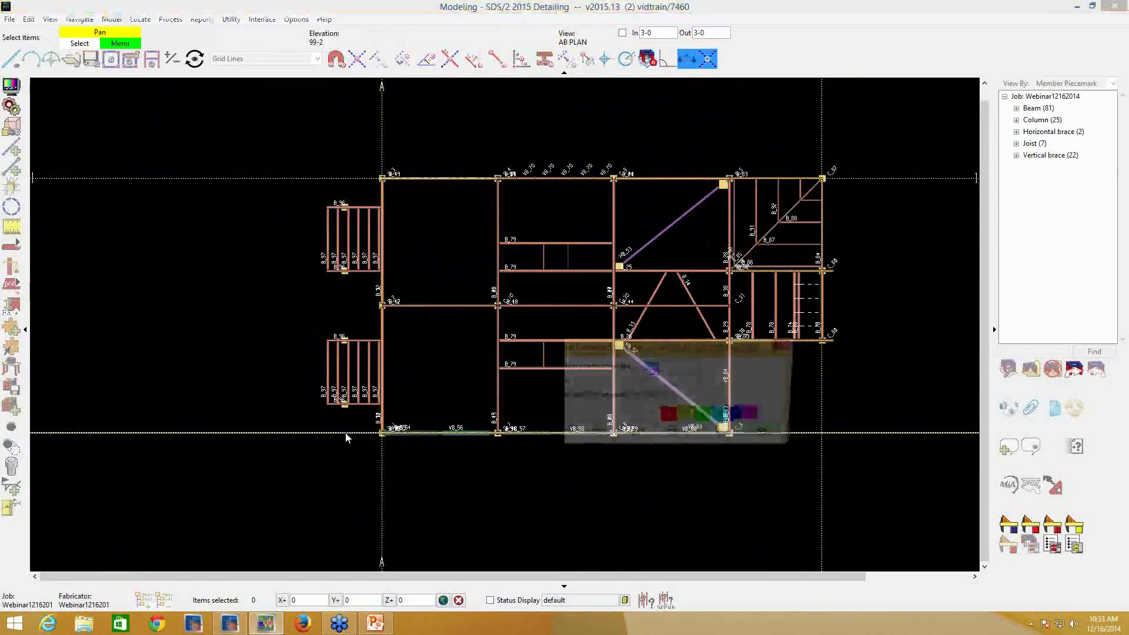
{"action": "type", "text": "6-3"}
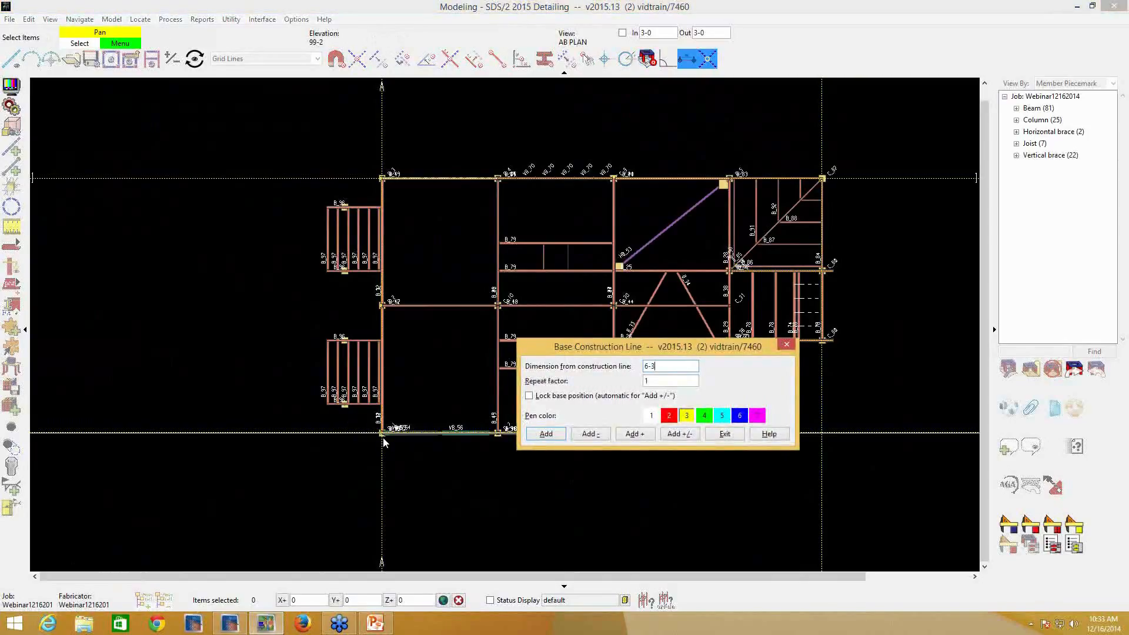
{"action": "key", "text": "Return"}
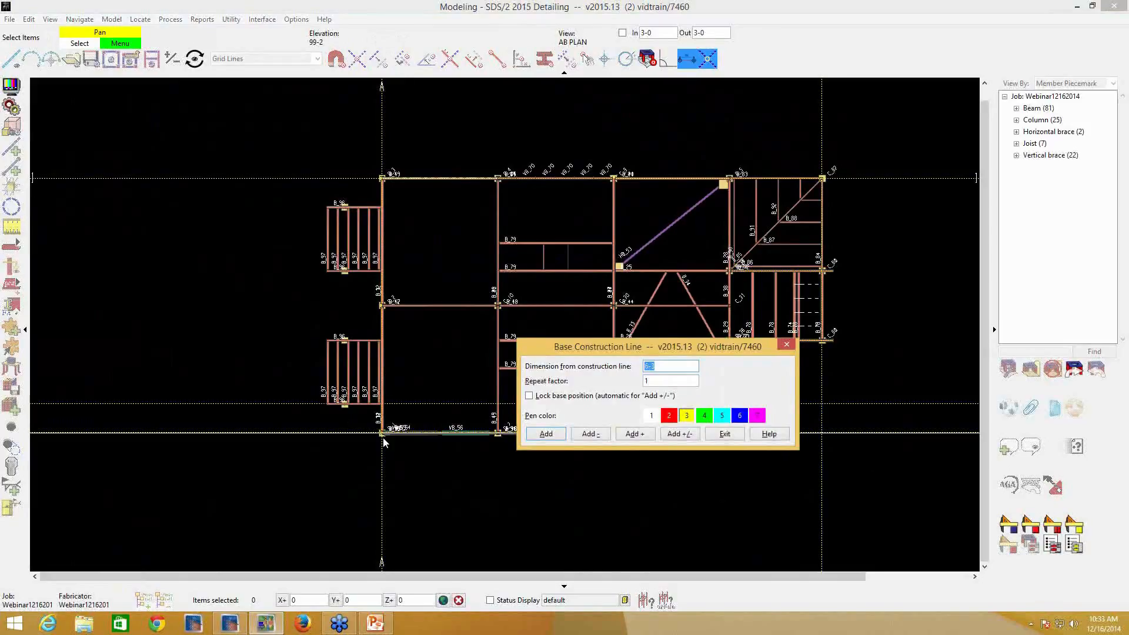
{"action": "left_click", "coordinate": [726, 435]}
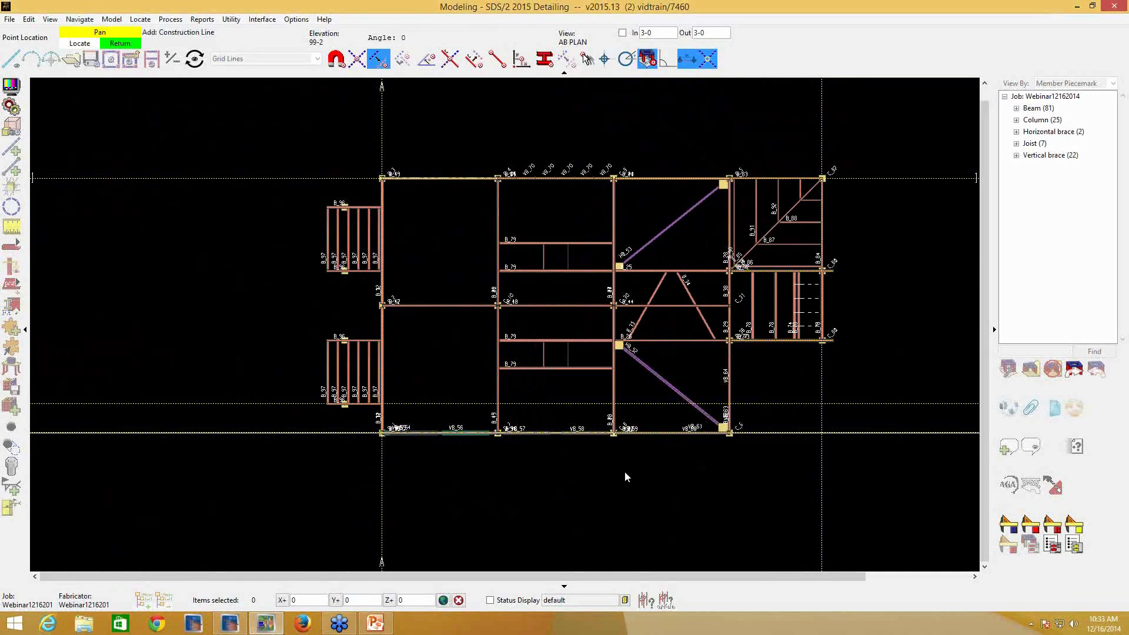
{"action": "scroll", "coordinate": [381, 433], "scroll_direction": "up", "scroll_amount": 6}
{"action": "scroll", "coordinate": [439, 412], "scroll_direction": "down", "scroll_amount": 4}
{"action": "scroll", "coordinate": [481, 403], "scroll_direction": "down", "scroll_amount": 4}
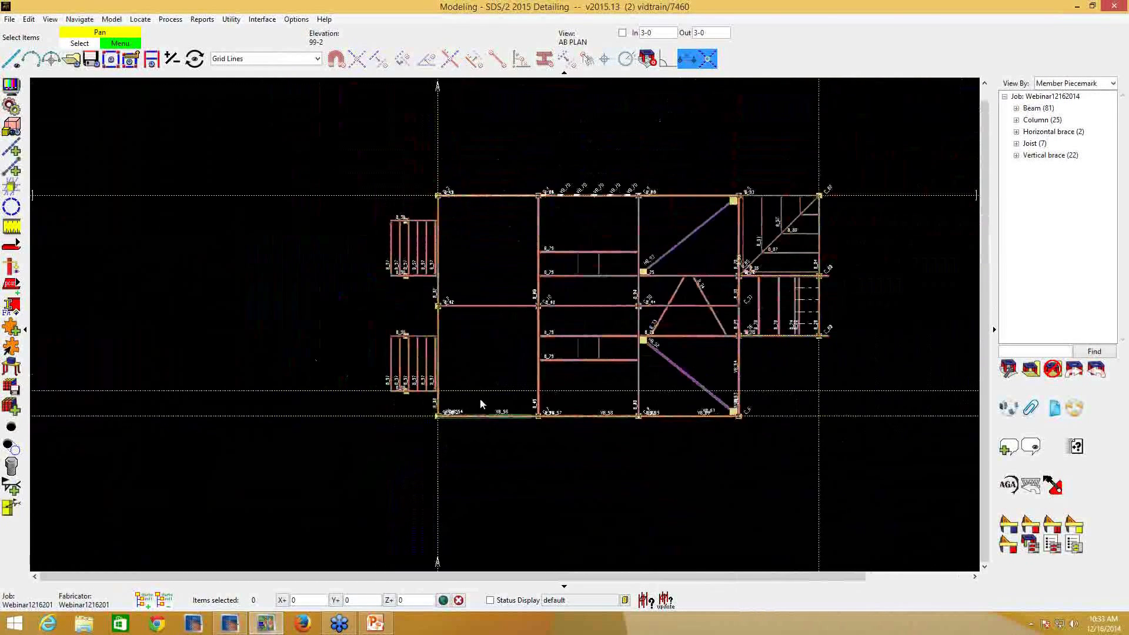
{"action": "scroll", "coordinate": [478, 404], "scroll_direction": "up", "scroll_amount": 1}
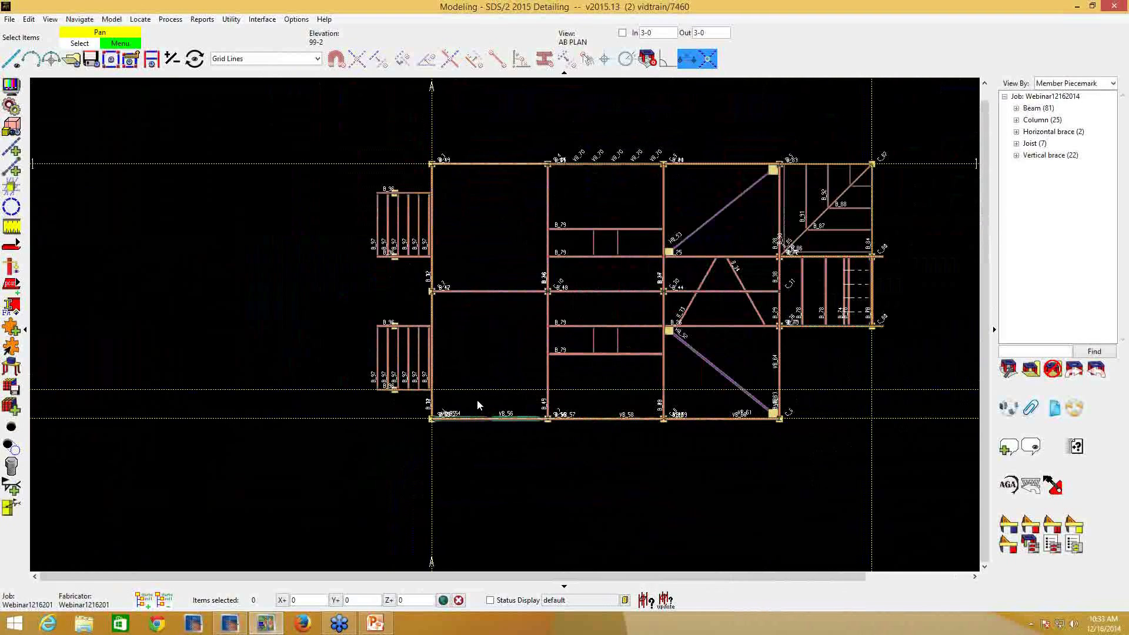
- Set the active selection filter to Default so construction lines can be picked
{"action": "left_click", "coordinate": [317, 58]}
{"action": "scroll", "coordinate": [259, 77], "scroll_direction": "up", "scroll_amount": 3}
{"action": "left_click", "coordinate": [257, 71]}
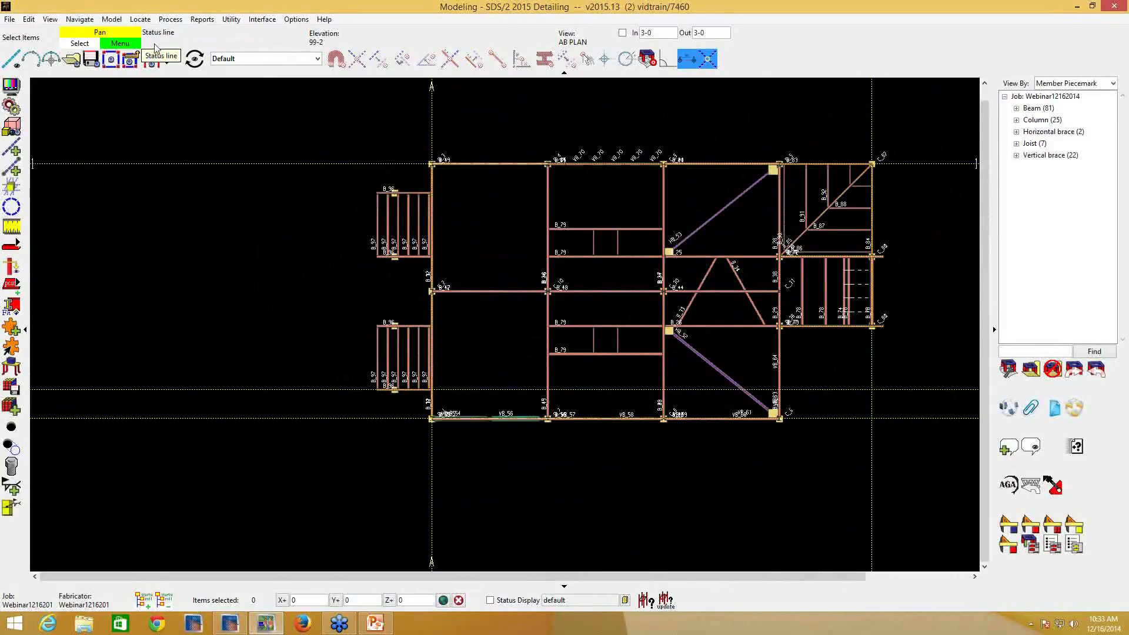
- Open the offset horizontal construction line for editing, review its finite-line and pen color settings, and accept them as they are
{"action": "left_click", "coordinate": [112, 19]}
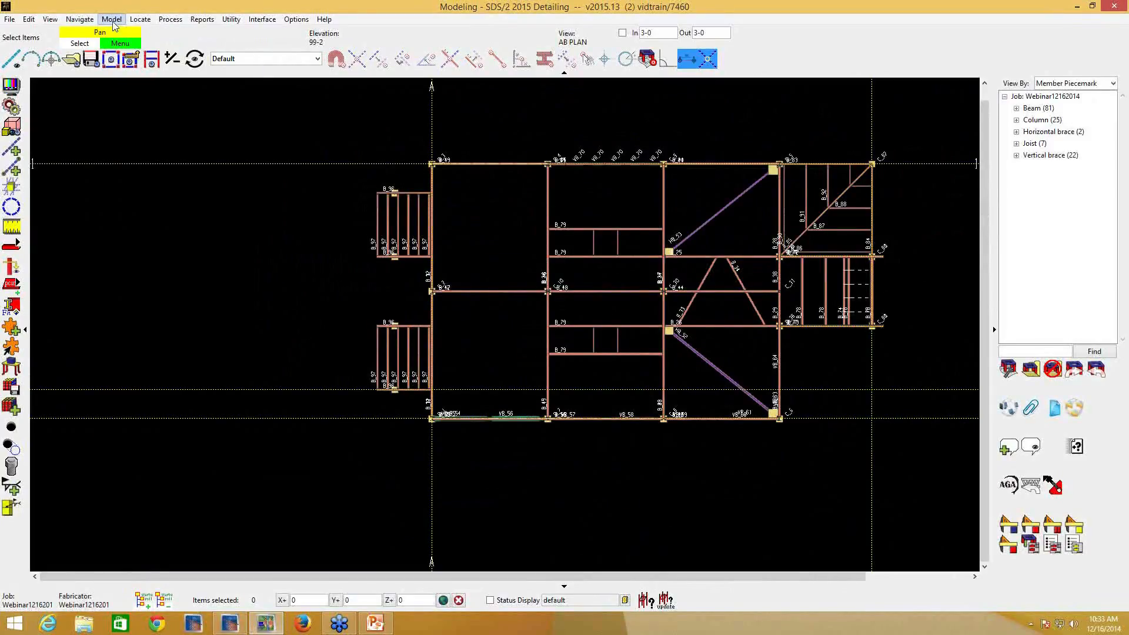
{"action": "mouse_move", "coordinate": [174, 42]}
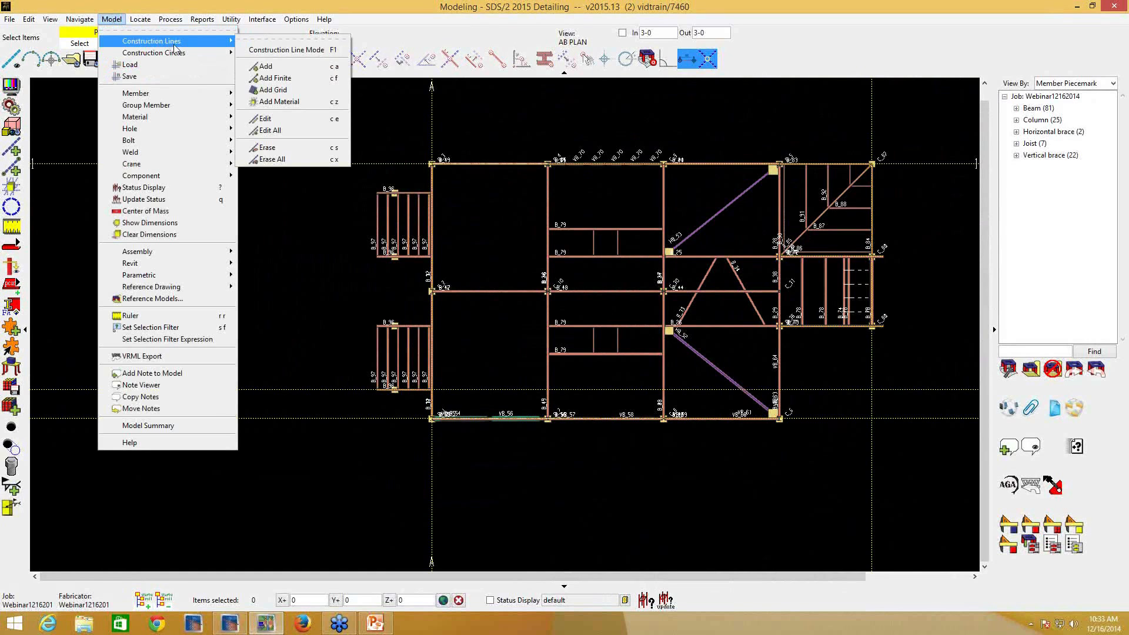
{"action": "left_click", "coordinate": [321, 119]}
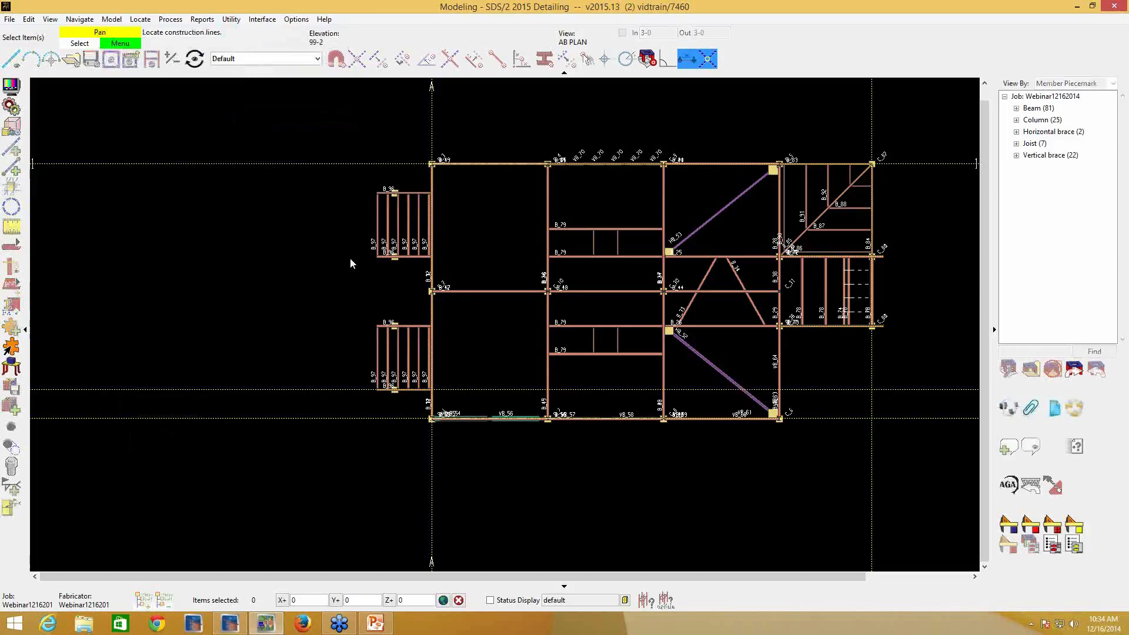
{"action": "right_click", "coordinate": [312, 387]}
{"action": "left_click", "coordinate": [326, 390]}
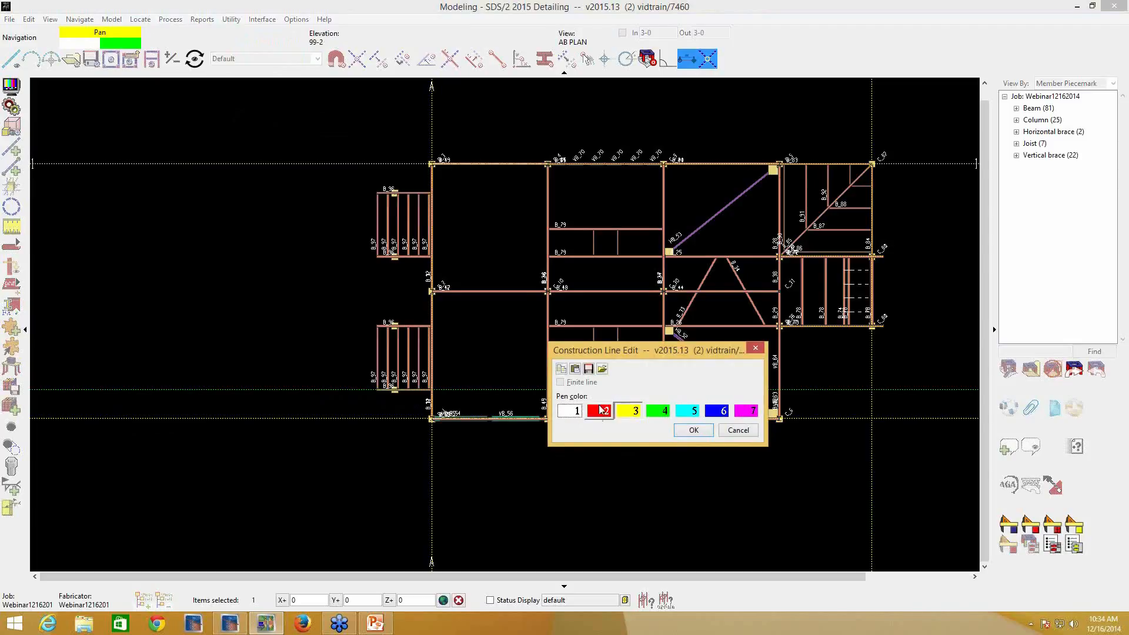
{"action": "left_click", "coordinate": [692, 430]}
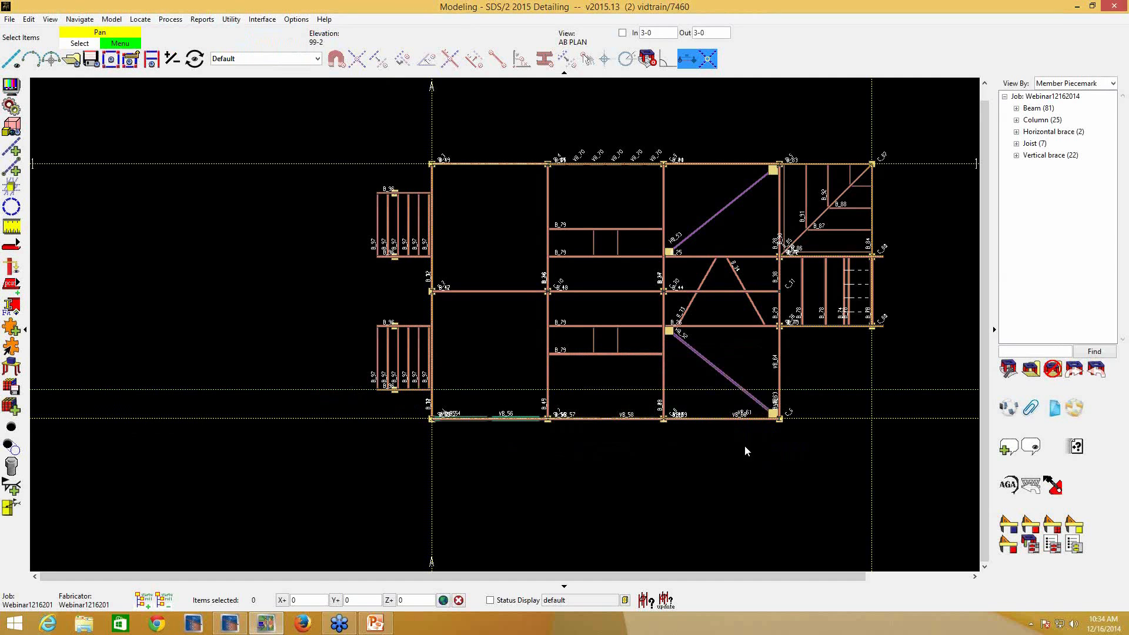
{"action": "scroll", "coordinate": [915, 237], "scroll_direction": "up", "scroll_amount": 1}
{"action": "scroll", "coordinate": [914, 238], "scroll_direction": "up", "scroll_amount": 1}
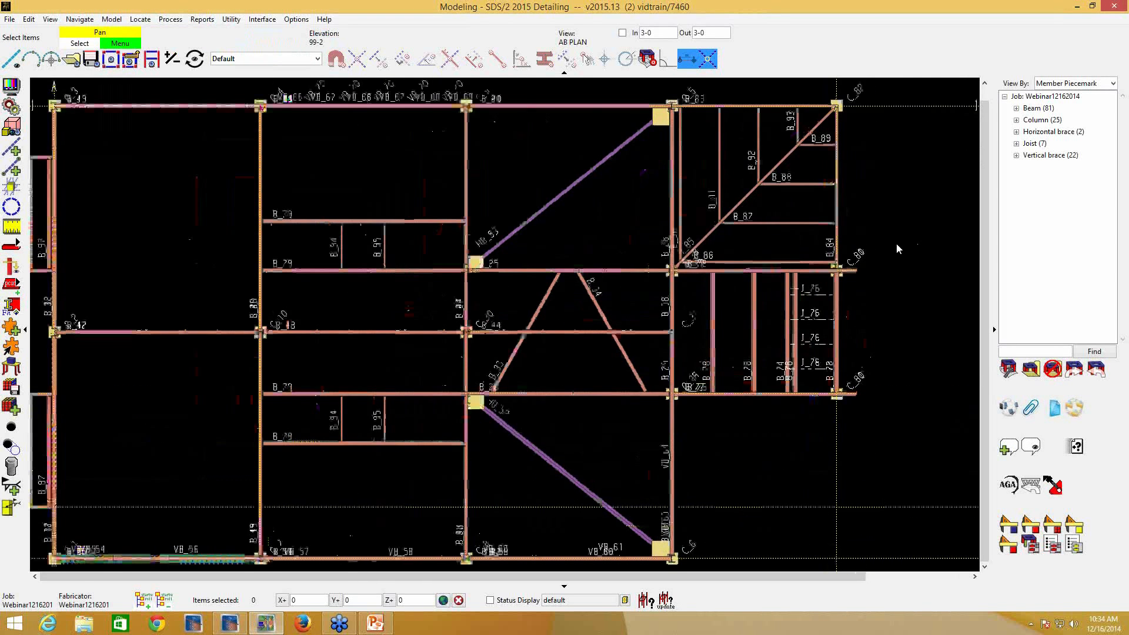
- Edit the finite construction line running to the upper C_80 column and turn off its Finite line setting
{"action": "key", "text": "c"}
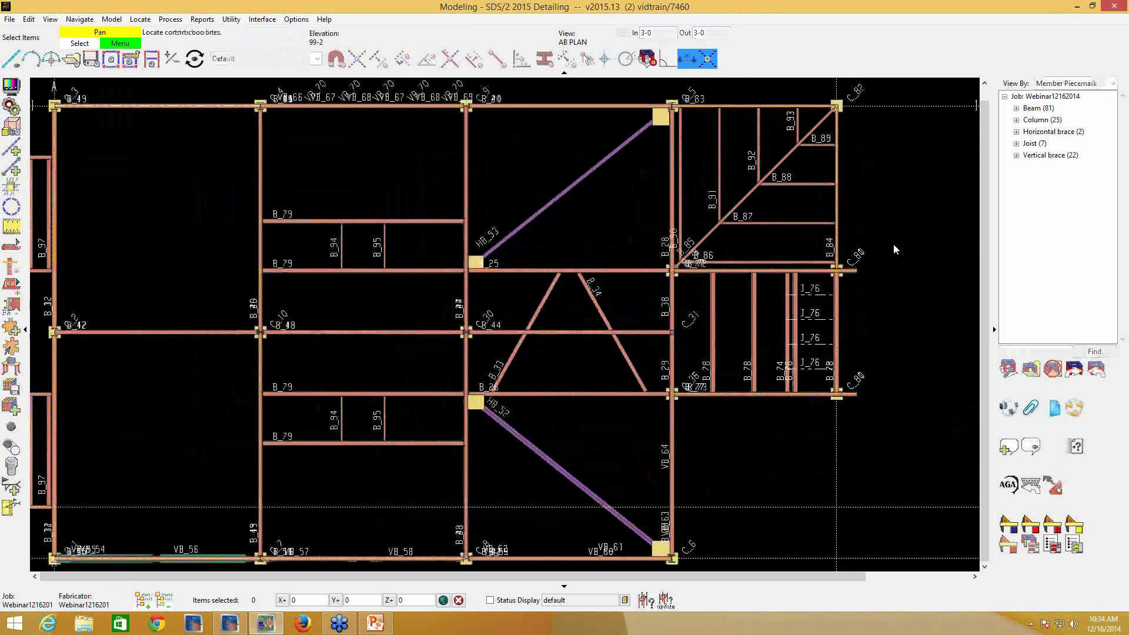
{"action": "left_click", "coordinate": [817, 272]}
{"action": "right_click", "coordinate": [817, 272]}
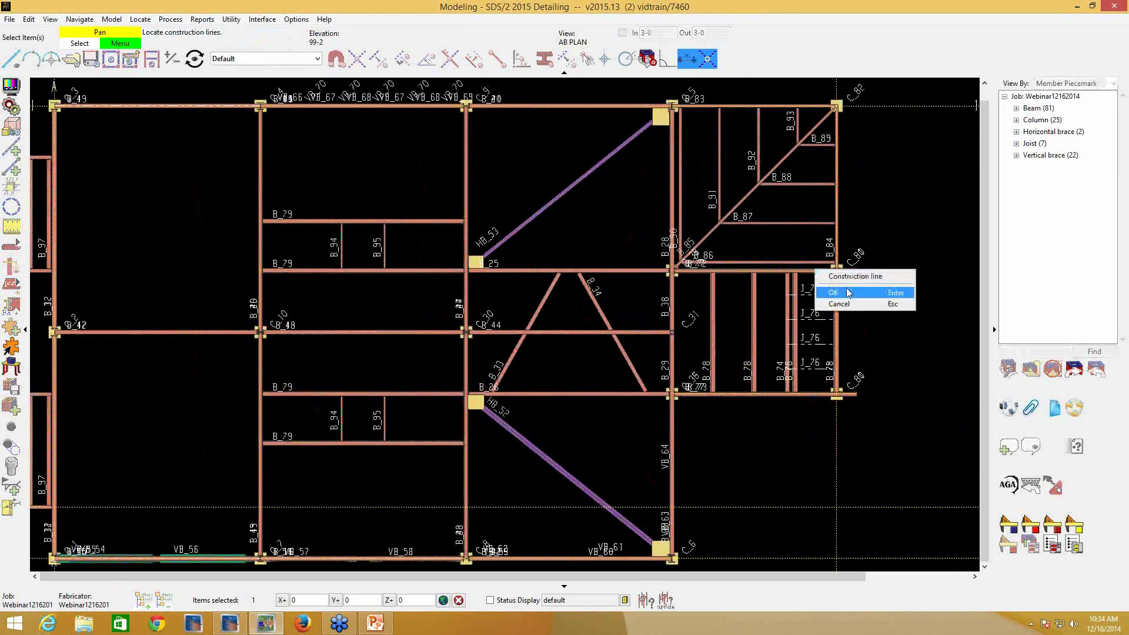
{"action": "left_click", "coordinate": [854, 291]}
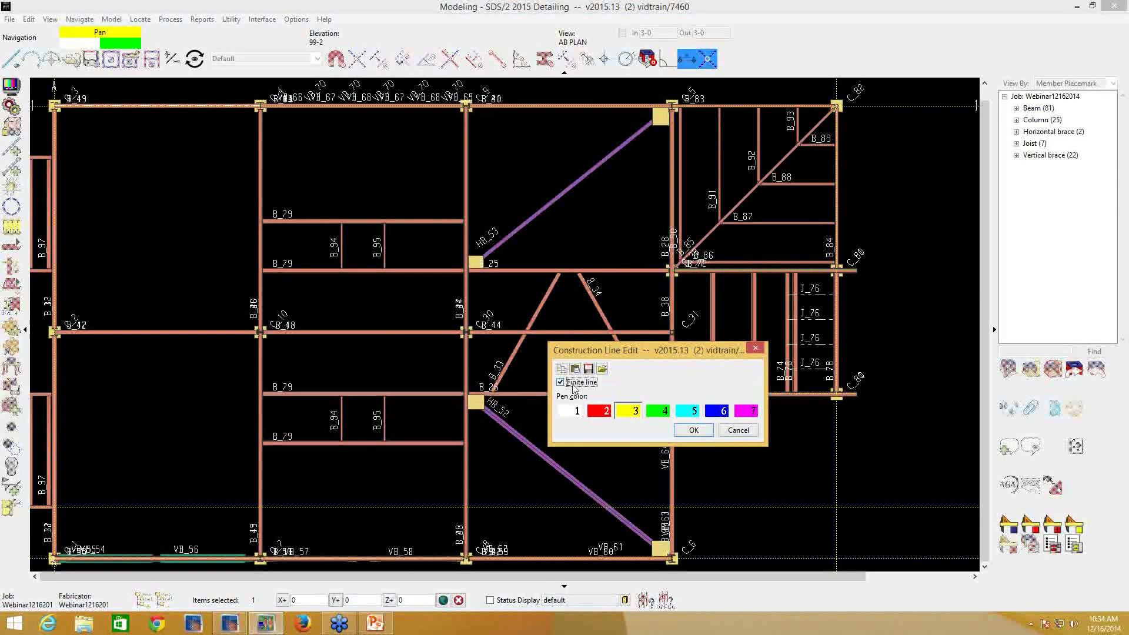
{"action": "left_click", "coordinate": [571, 385]}
{"action": "left_click", "coordinate": [694, 432]}
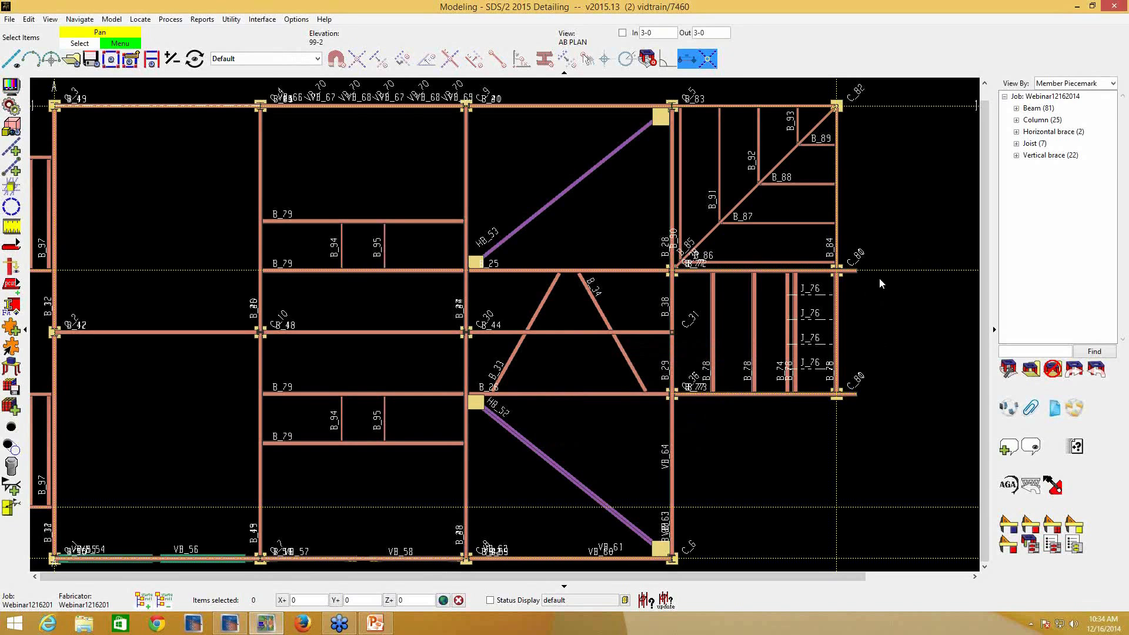
- Reopen the horizontal construction line through the upper C_80 column for editing and turn its Finite line setting back on
{"action": "key", "text": "Delete"}
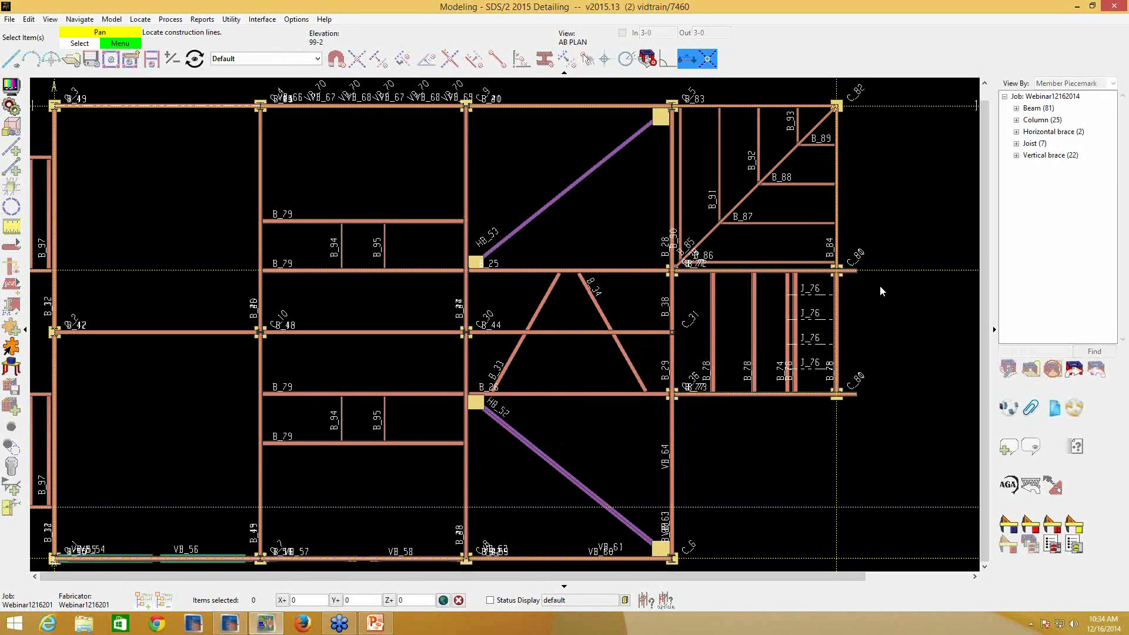
{"action": "right_click", "coordinate": [881, 273]}
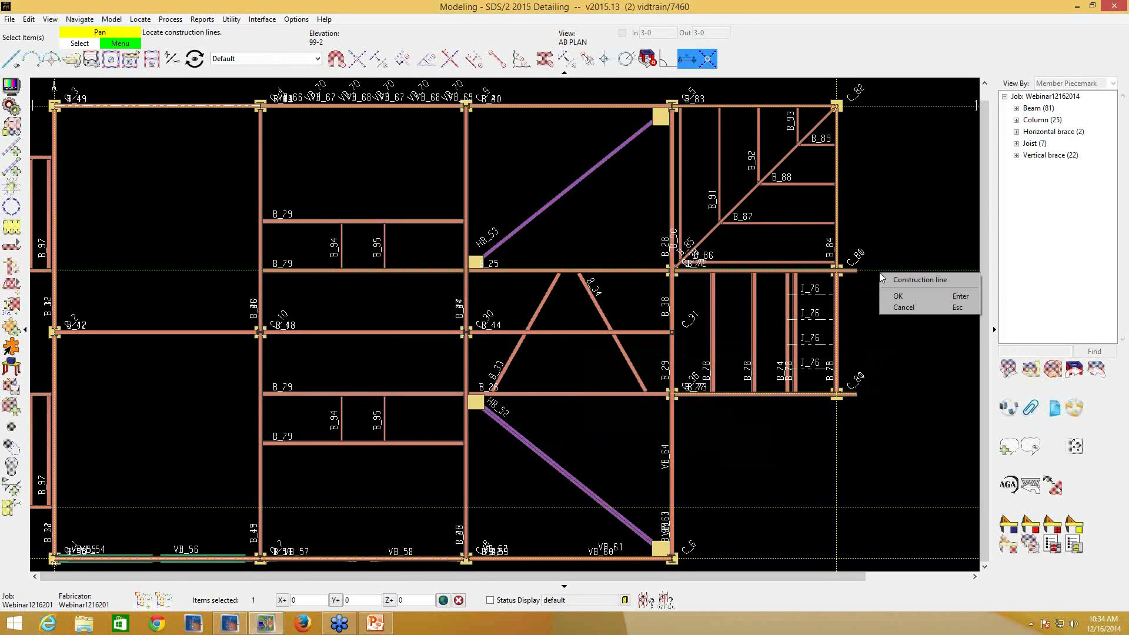
{"action": "left_click", "coordinate": [891, 295]}
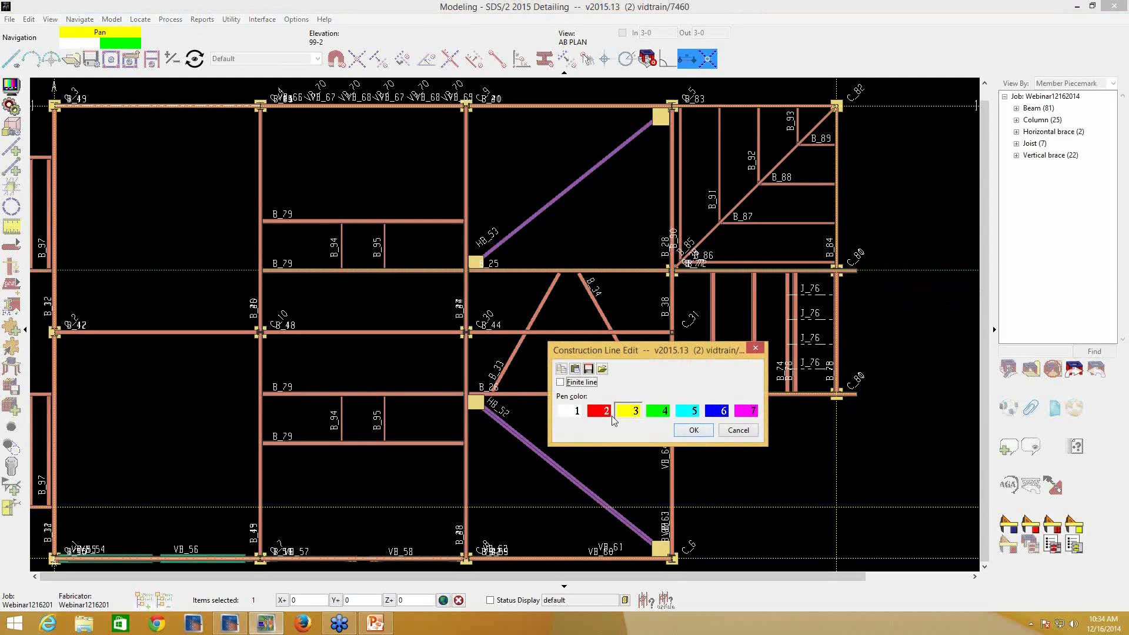
{"action": "left_click", "coordinate": [565, 383]}
{"action": "left_click", "coordinate": [683, 432]}
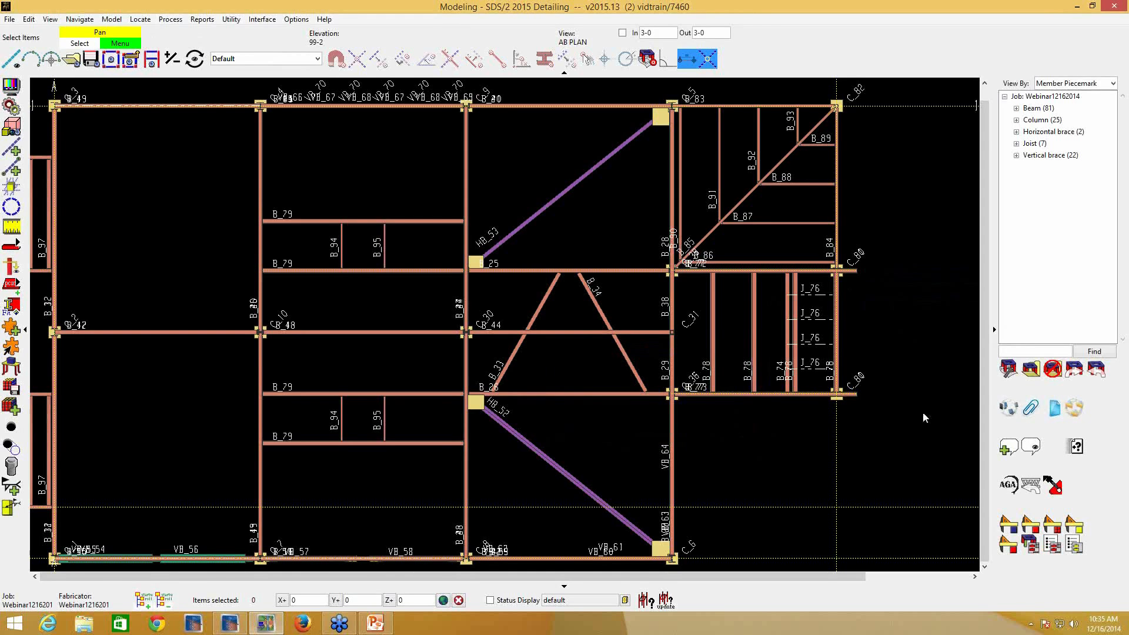
- Erase the two finite horizontal construction lines that run to the upper and lower C_80 columns
{"action": "scroll", "coordinate": [865, 410], "scroll_direction": "up", "scroll_amount": 2}
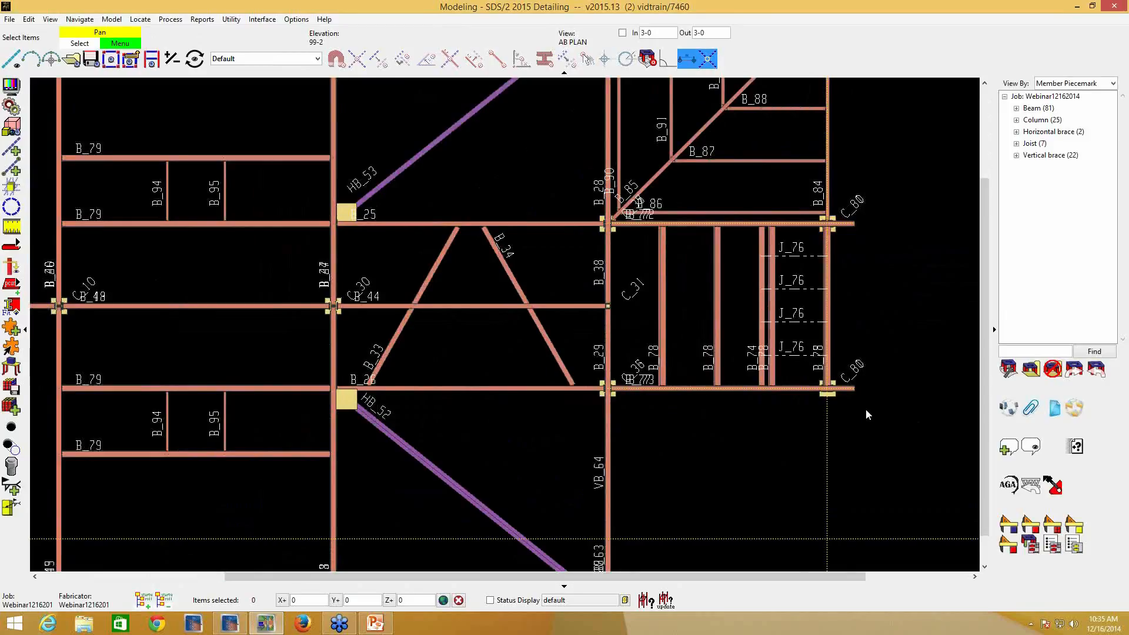
{"action": "key", "text": "e"}
{"action": "left_click_drag", "start_coordinate": [770, 204], "coordinate": [688, 424]}
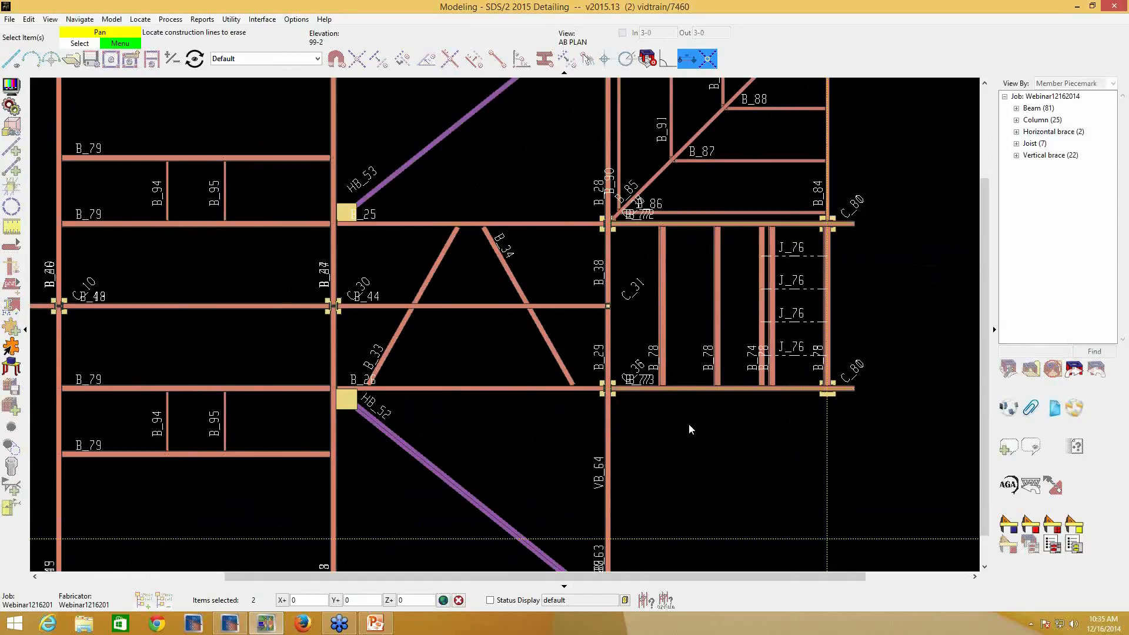
{"action": "right_click", "coordinate": [688, 425]}
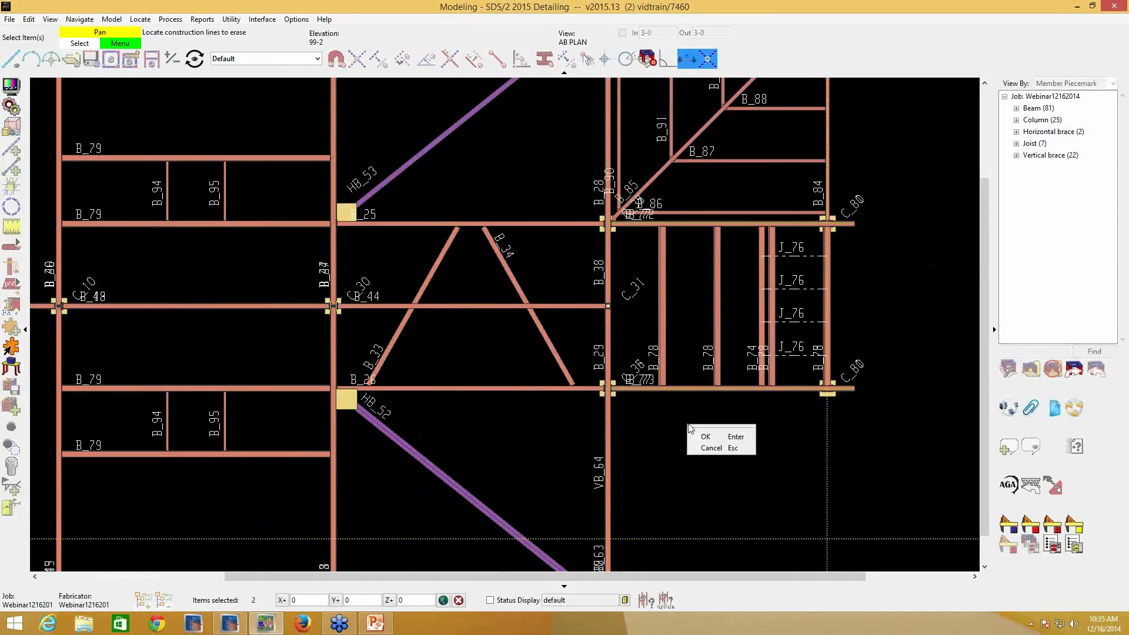
{"action": "left_click", "coordinate": [697, 436]}
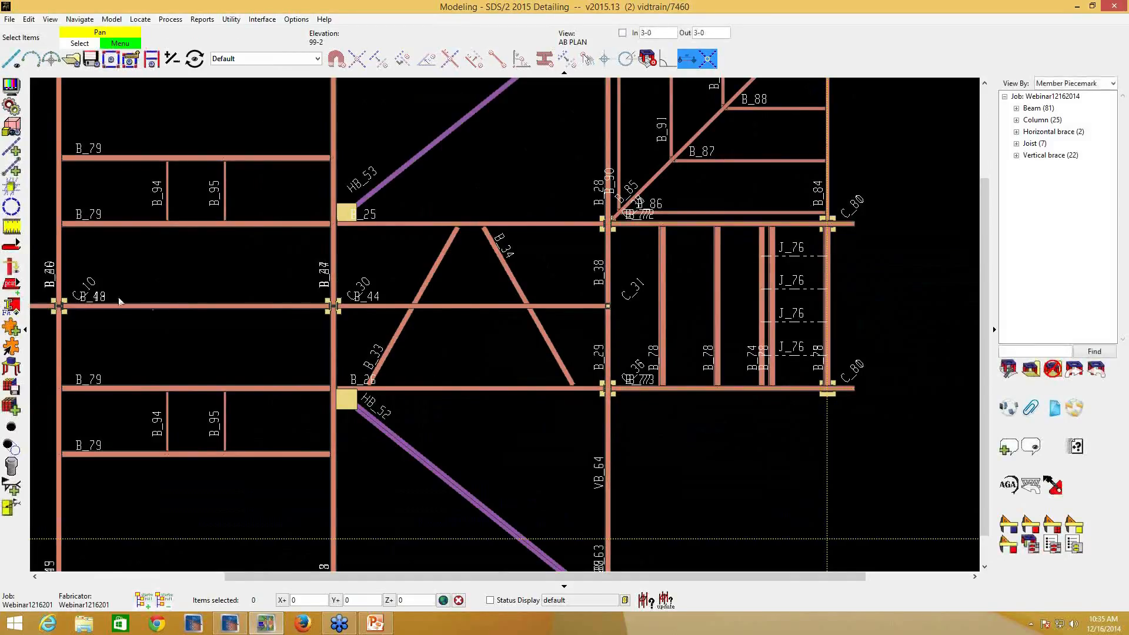
- Add a finite construction line along the beam ending at the lower C_80 column, perpendicular to the vertical construction line
{"action": "left_click", "coordinate": [16, 177]}
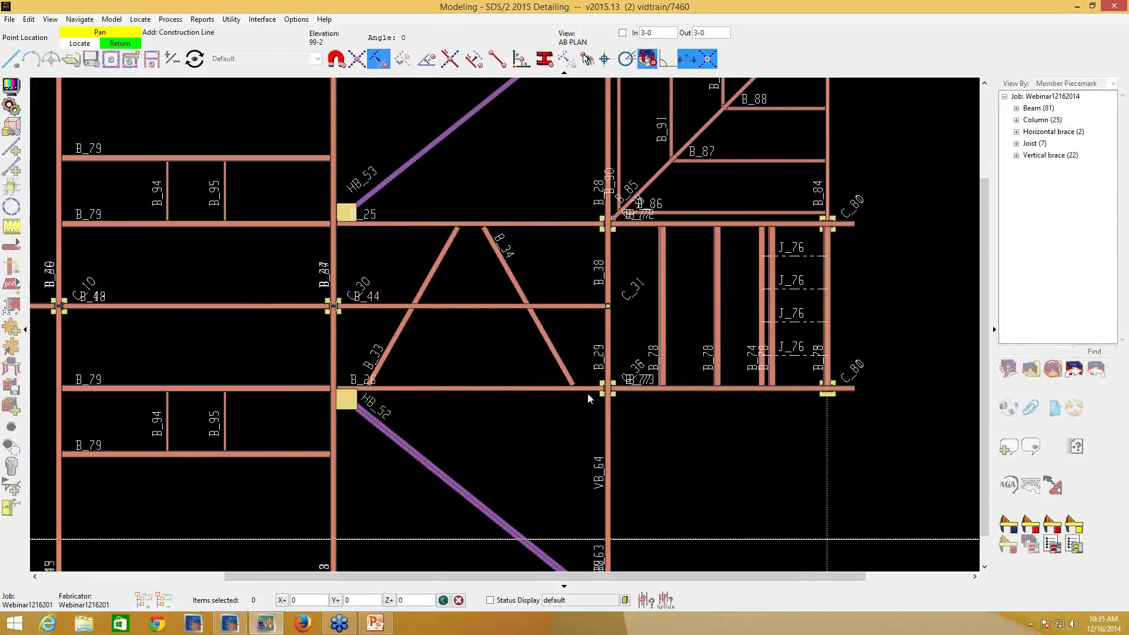
{"action": "left_click", "coordinate": [337, 61]}
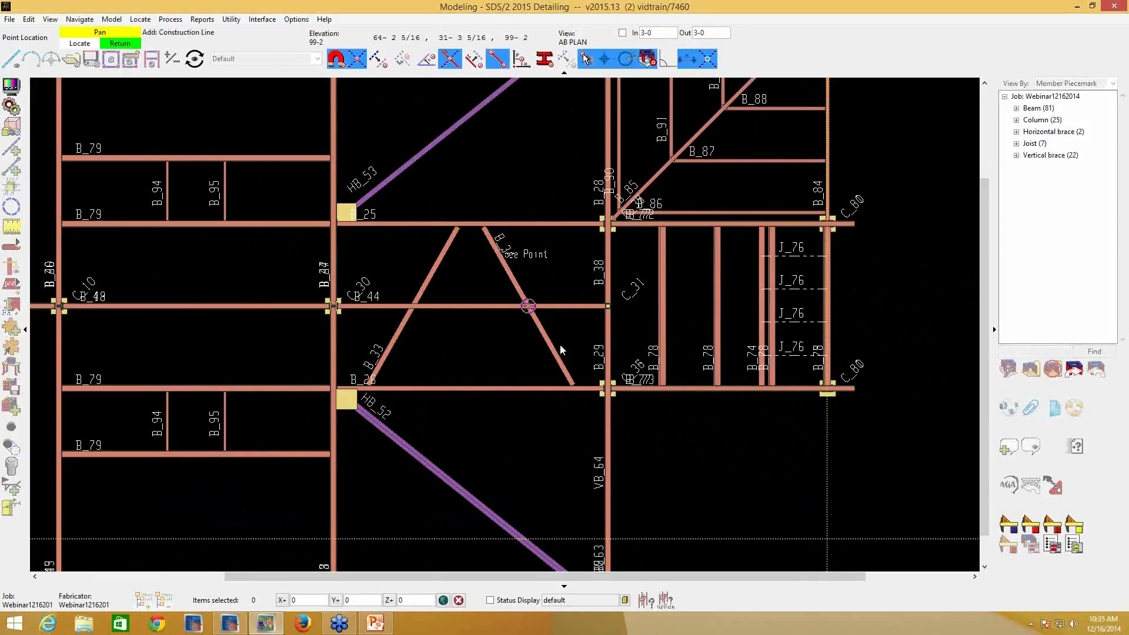
{"action": "left_click", "coordinate": [704, 389]}
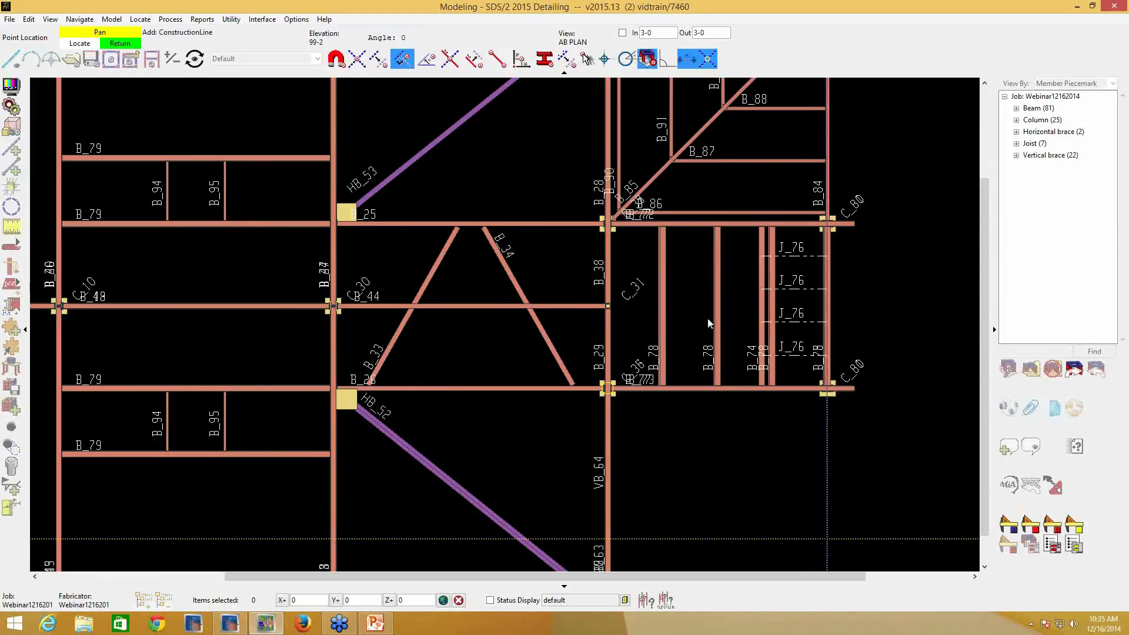
{"action": "left_click", "coordinate": [866, 398]}
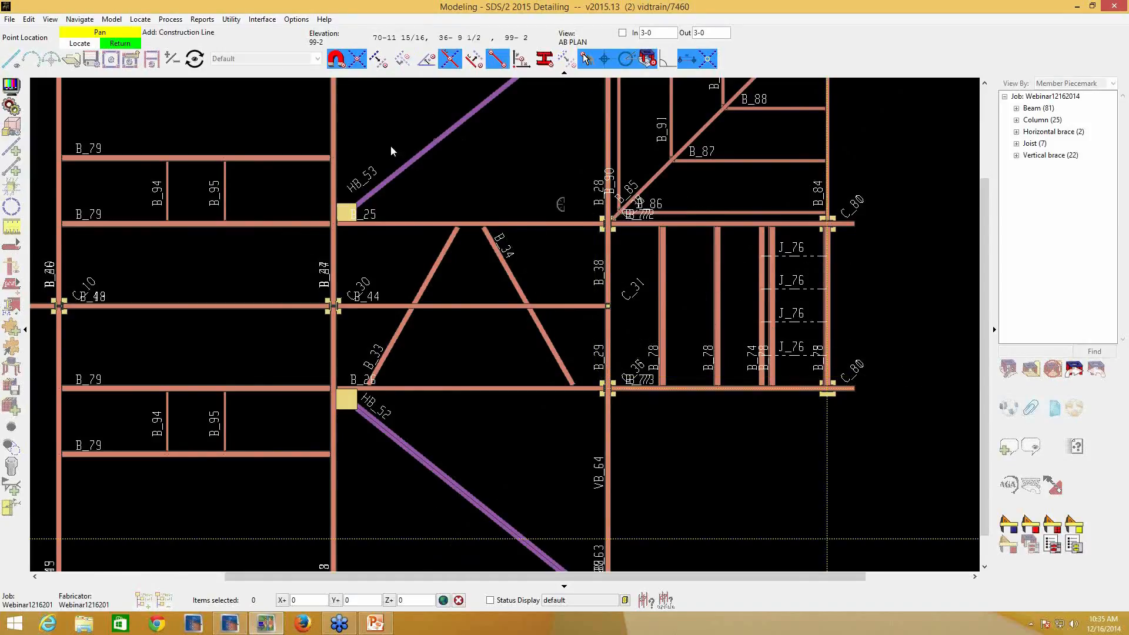
{"action": "right_click", "coordinate": [744, 406]}
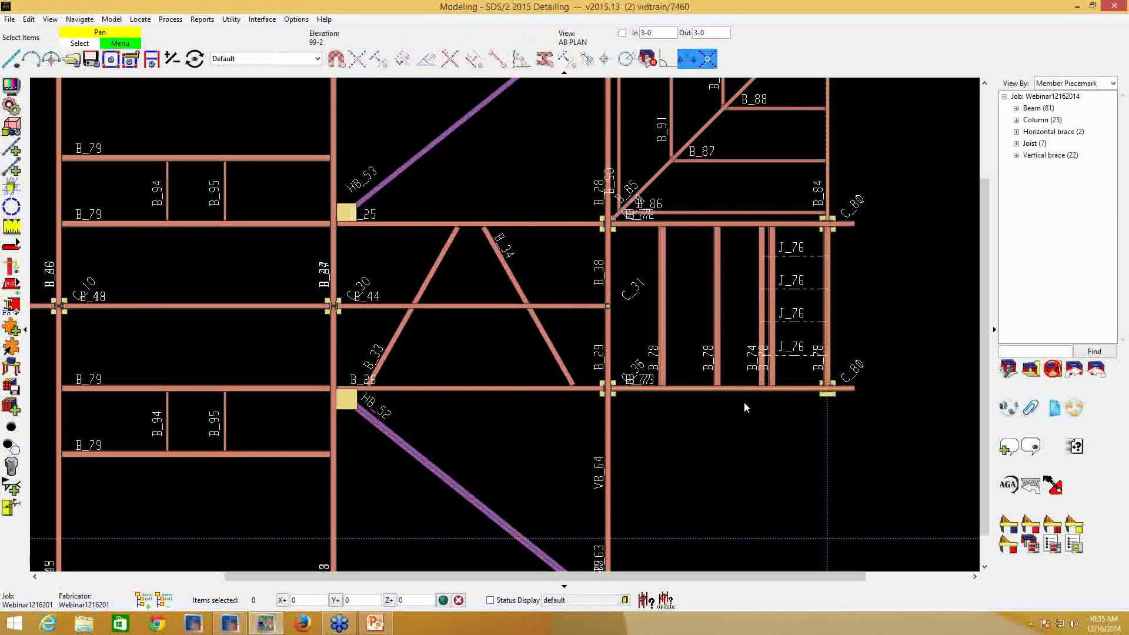
- Edit the horizontal construction line at the lower C_80 column and turn off its Finite line setting
{"action": "key", "text": "Delete"}
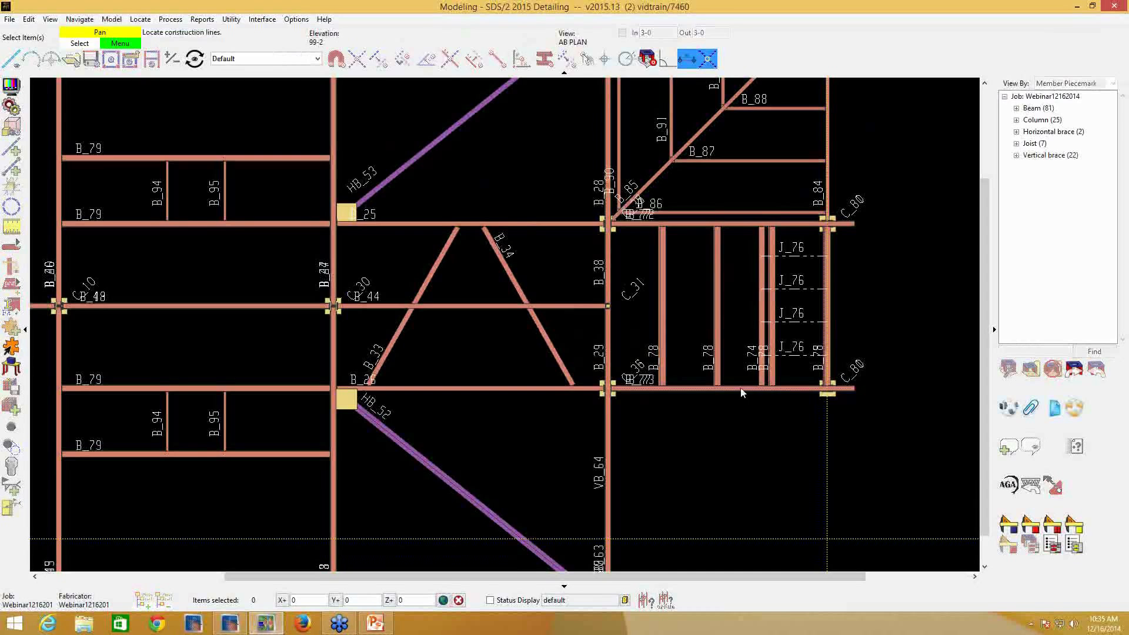
{"action": "left_click", "coordinate": [740, 392]}
{"action": "right_click", "coordinate": [741, 391]}
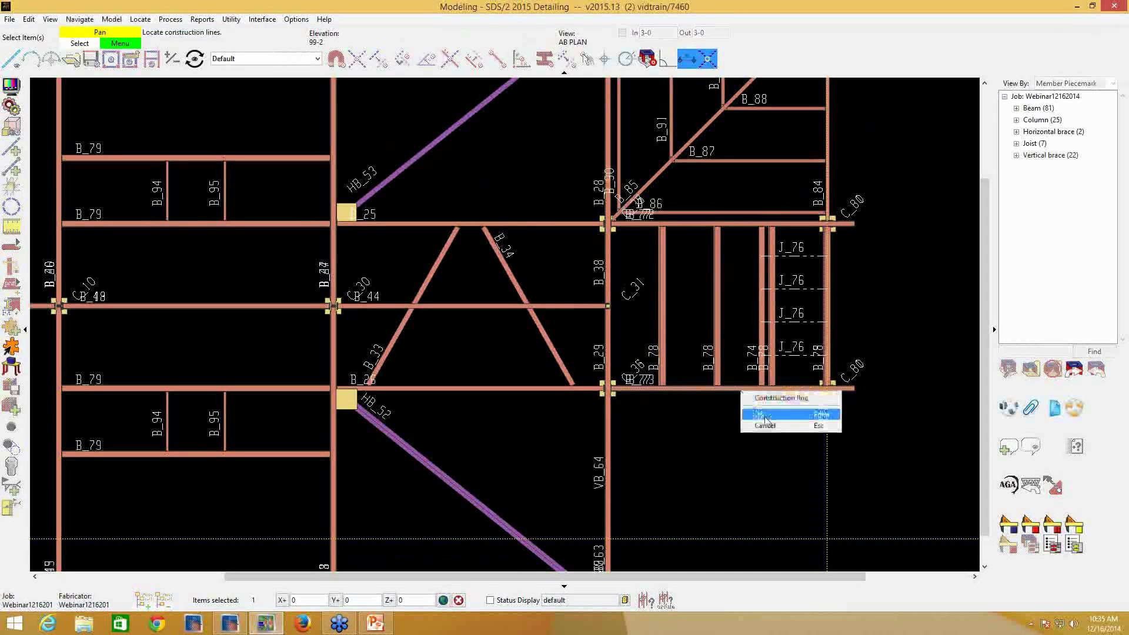
{"action": "left_click", "coordinate": [782, 415]}
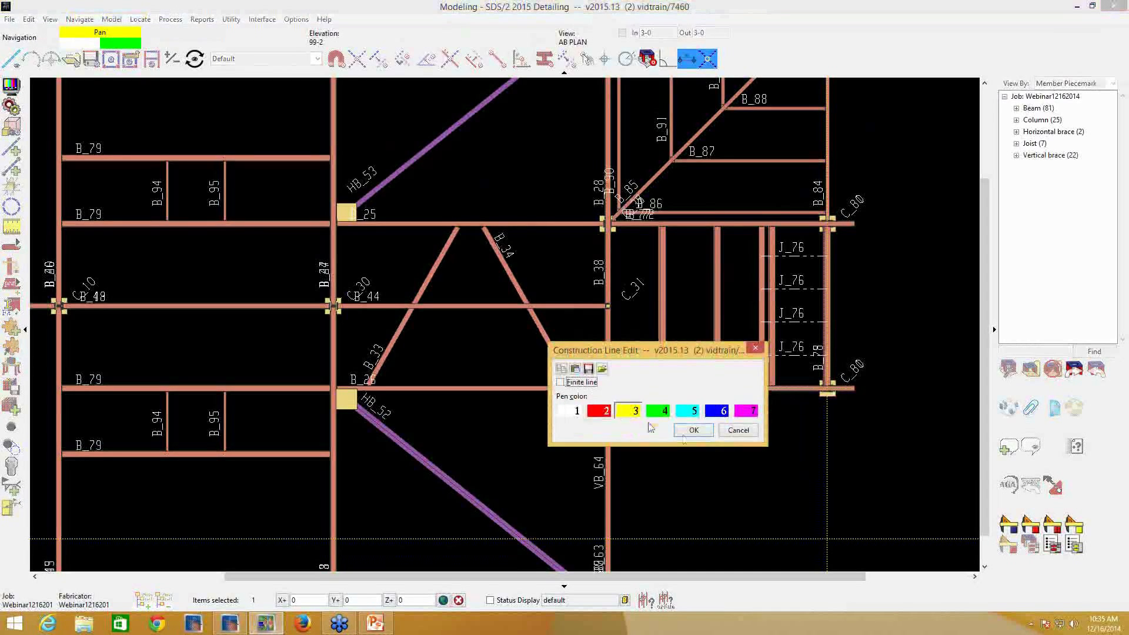
{"action": "left_click", "coordinate": [694, 431]}
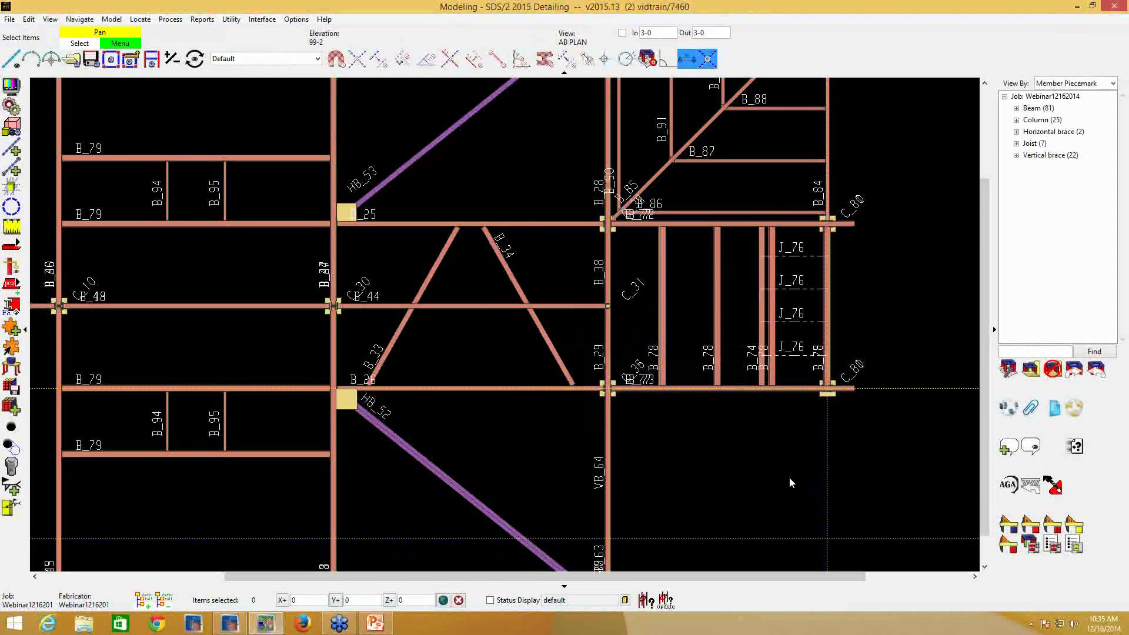
- Add a construction line parallel to the horizontal one through the lower C_80 column, offset 15-0 toward the upper C_80 column
{"action": "left_click", "coordinate": [12, 171]}
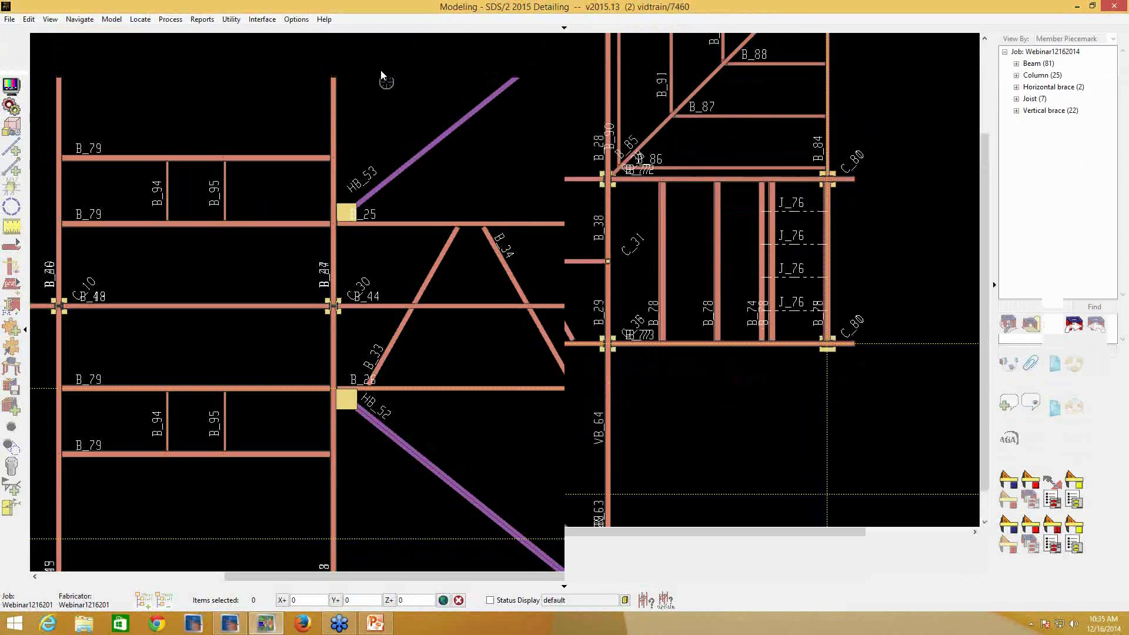
{"action": "left_click", "coordinate": [564, 28]}
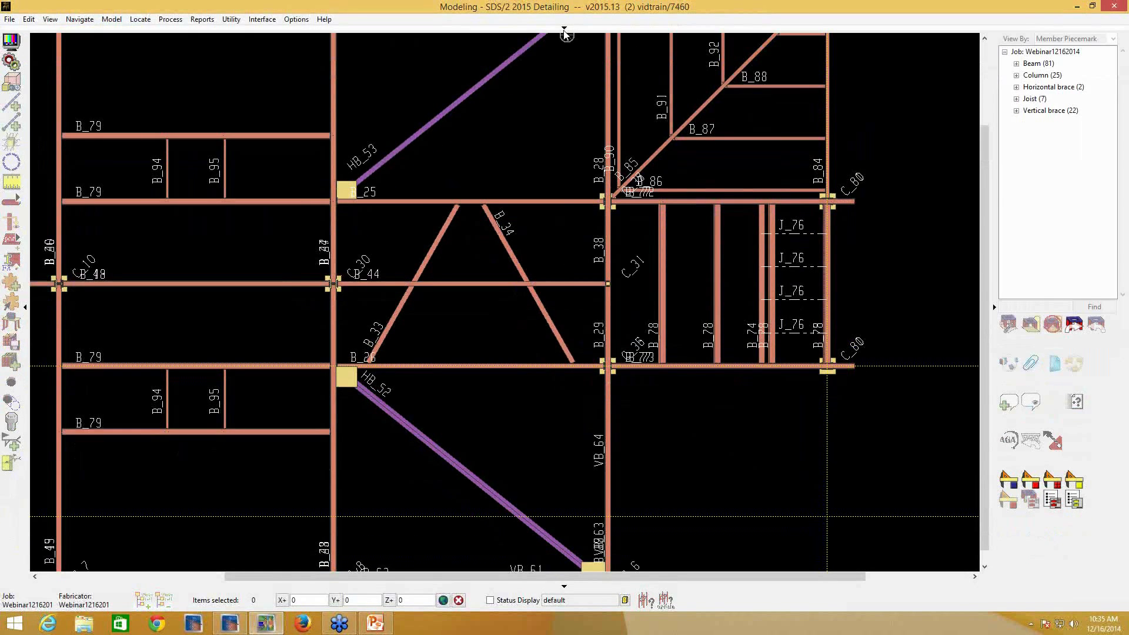
{"action": "left_click", "coordinate": [378, 59]}
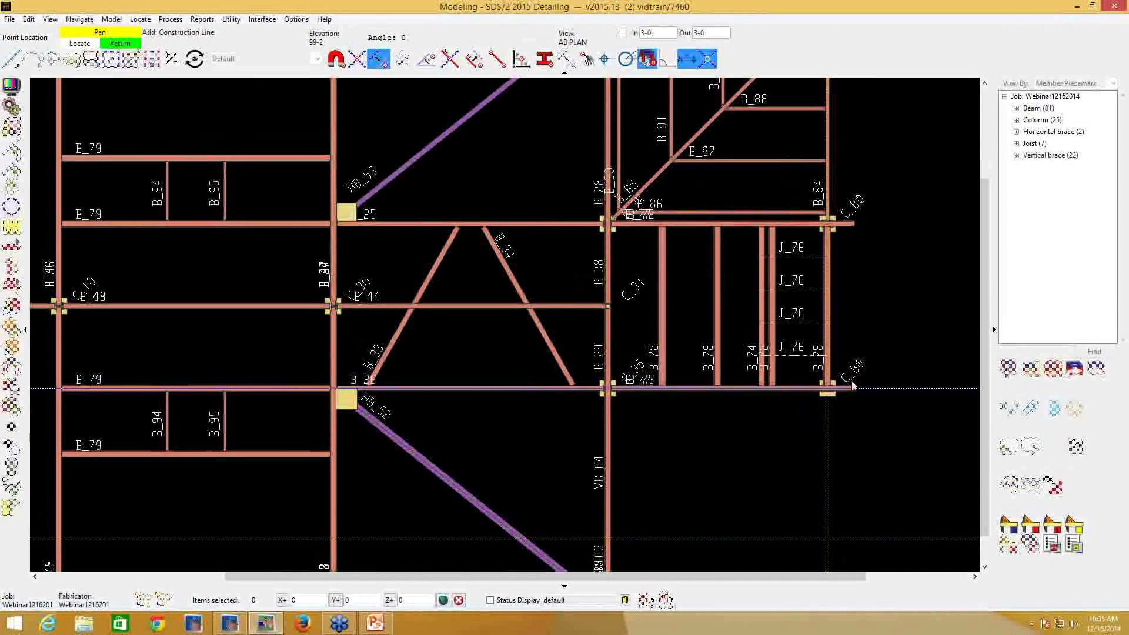
{"action": "left_click", "coordinate": [899, 392]}
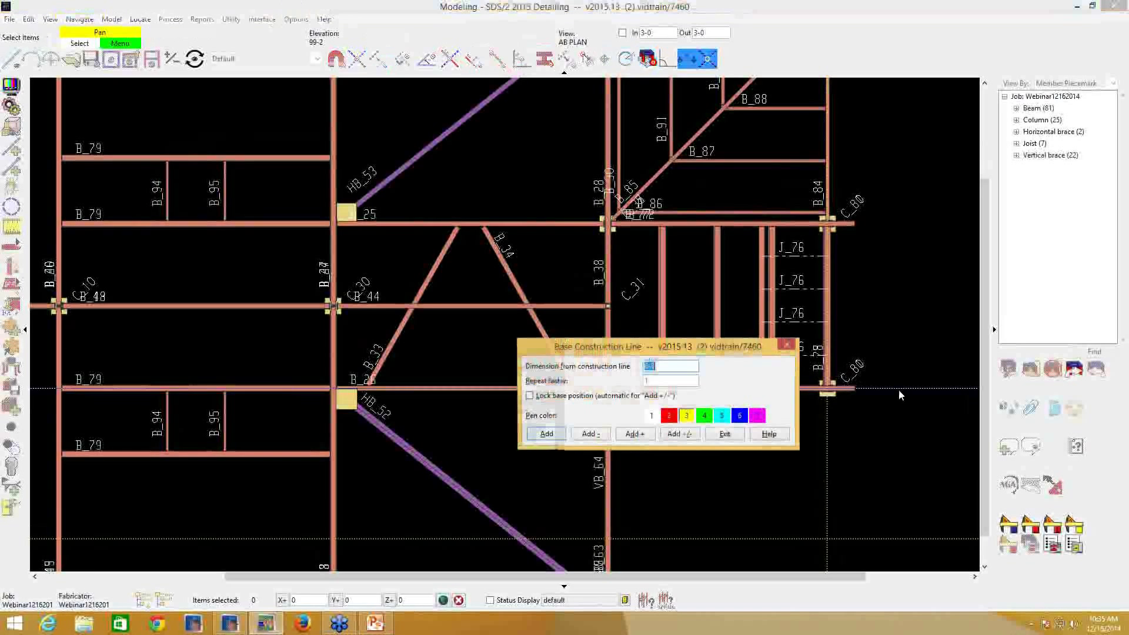
{"action": "type", "text": "15-0"}
{"action": "key", "text": "Return"}
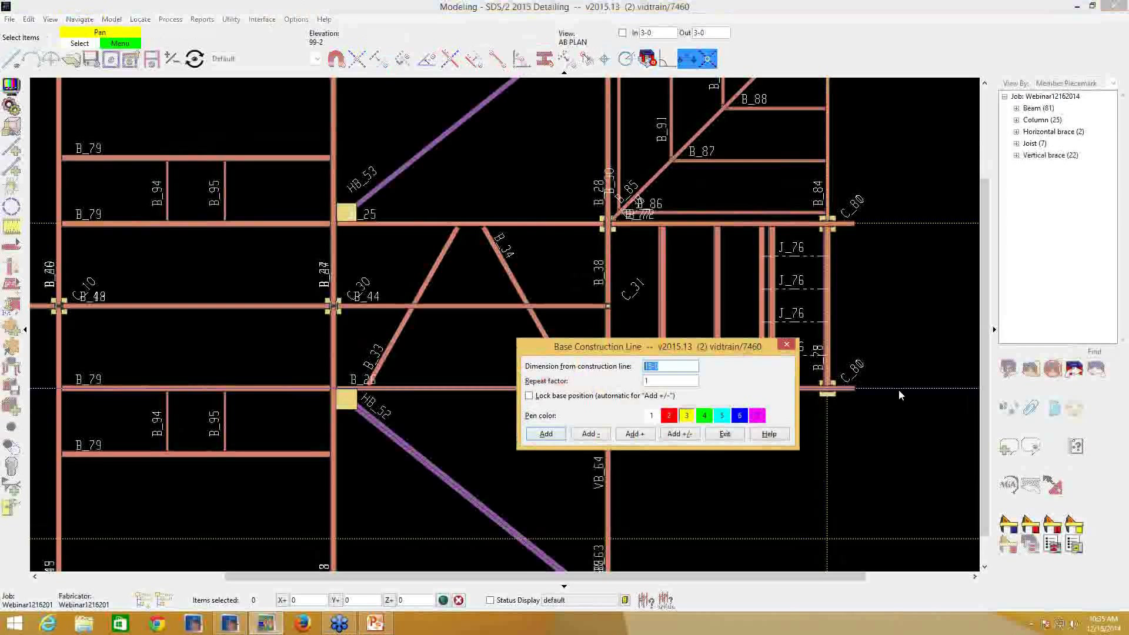
{"action": "left_click", "coordinate": [725, 435]}
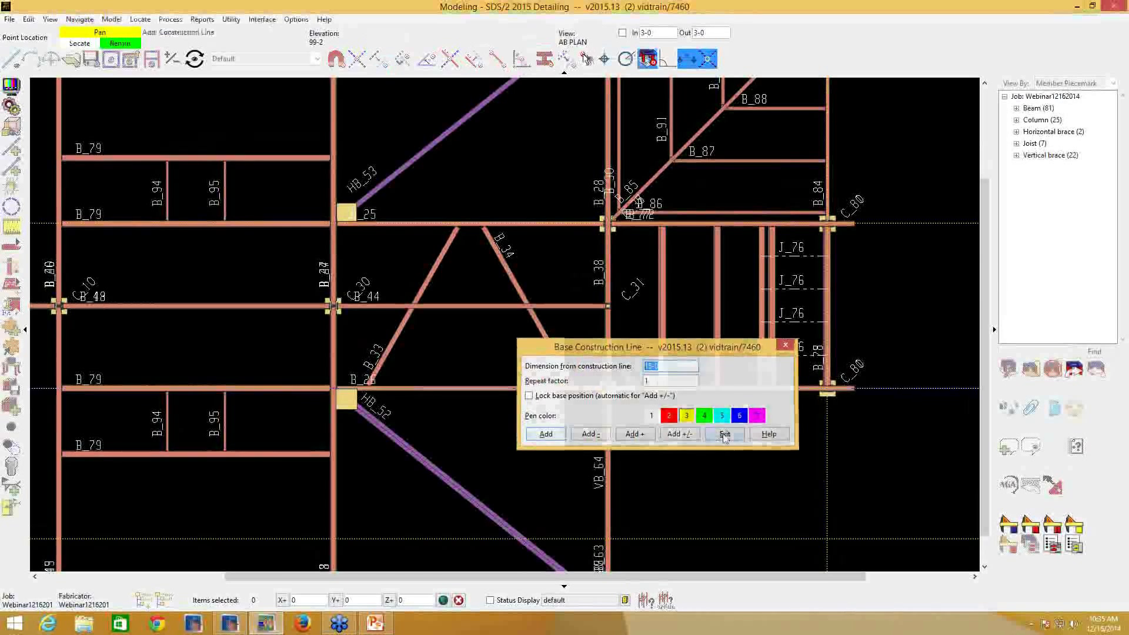
{"action": "right_click", "coordinate": [889, 276]}
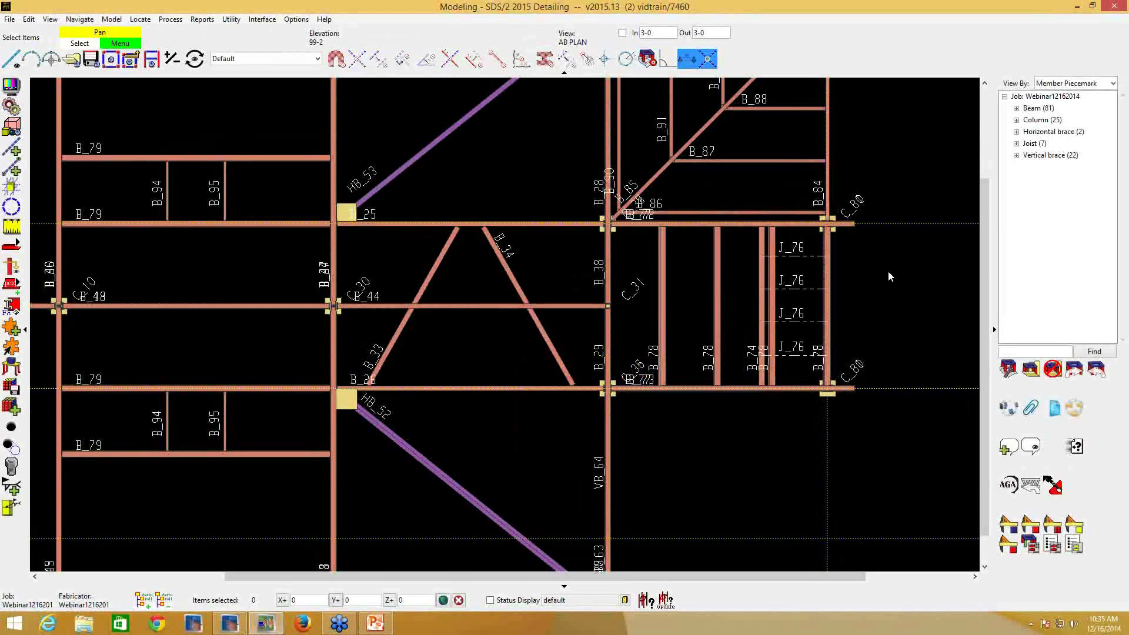
- Edit the offset construction line through the upper C_80 column and turn on its Finite line setting
{"action": "key", "text": "e"}
{"action": "right_click", "coordinate": [875, 228]}
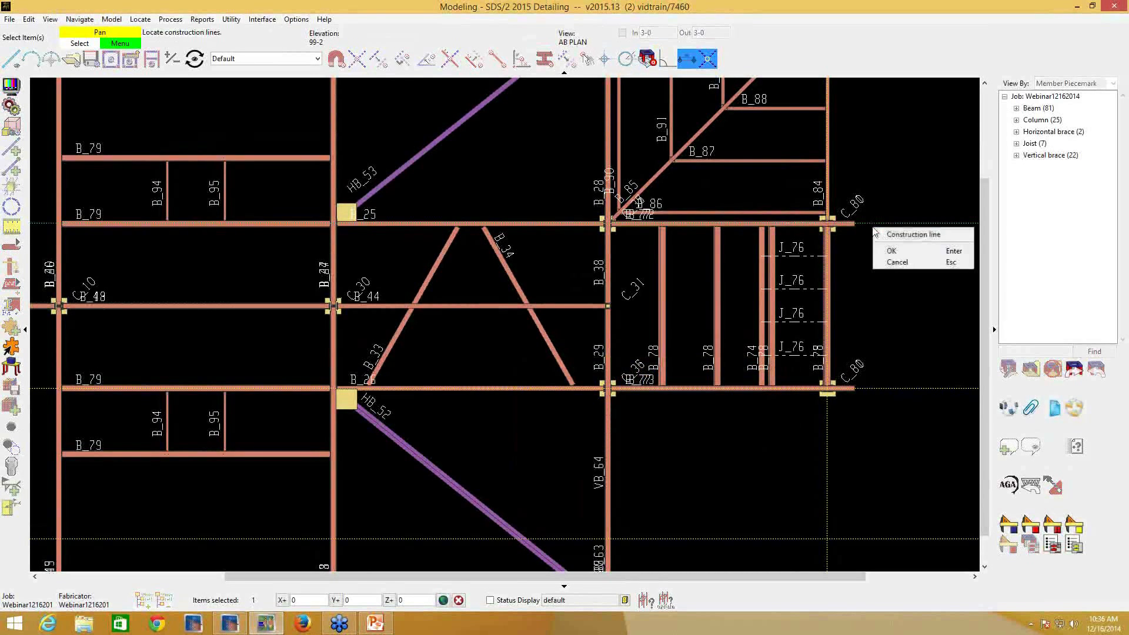
{"action": "left_click", "coordinate": [889, 248]}
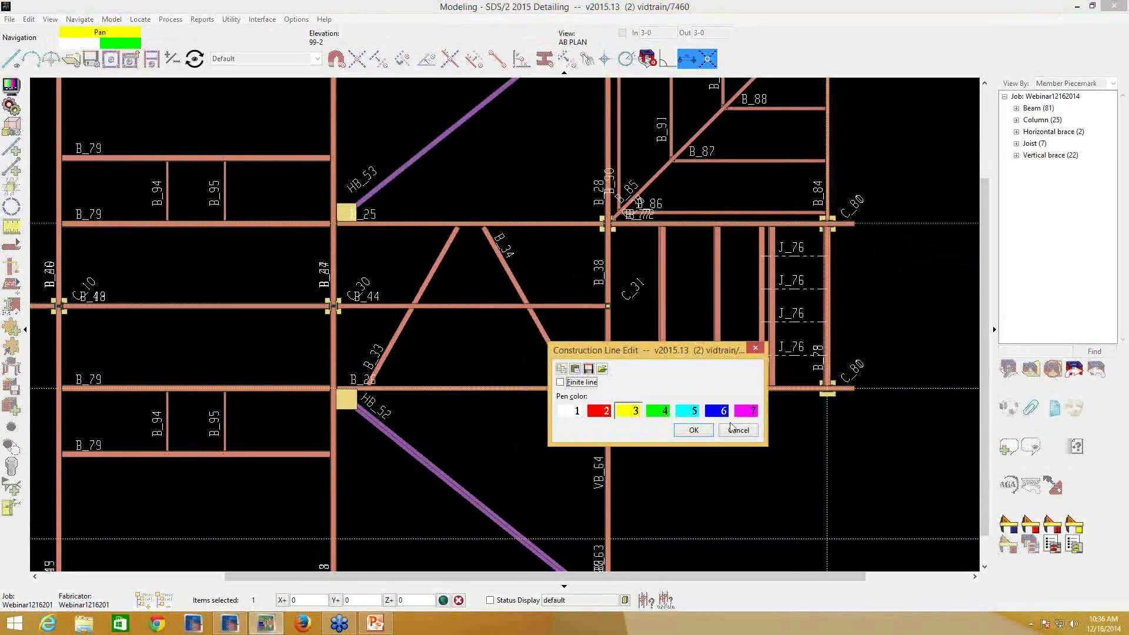
{"action": "left_click", "coordinate": [694, 430]}
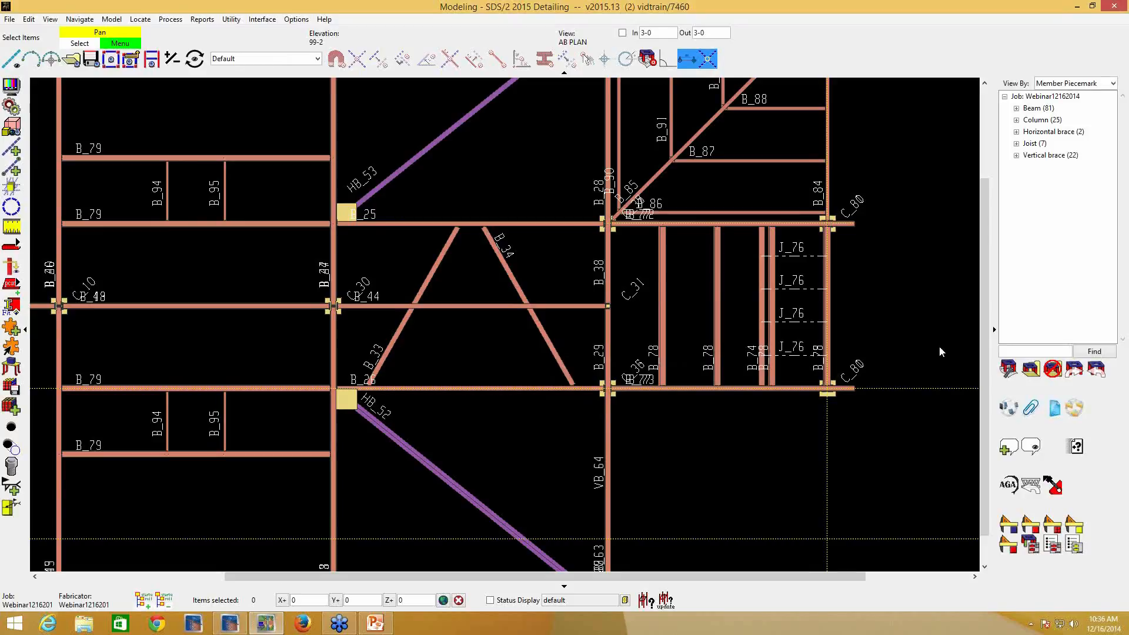
- Add finite grid line B between the lower and upper columns of the first interior column line, with its top view depth set to 126-0
{"action": "scroll", "coordinate": [911, 356], "scroll_direction": "down", "scroll_amount": 3}
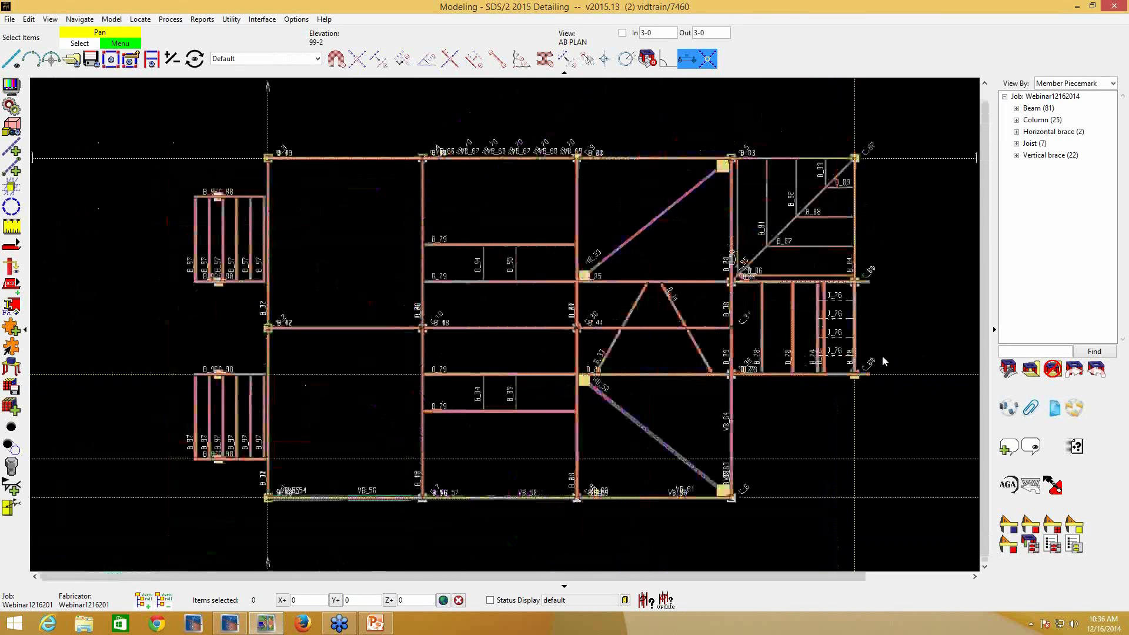
{"action": "middle_click_drag", "start_coordinate": [851, 336], "coordinate": [700, 326]}
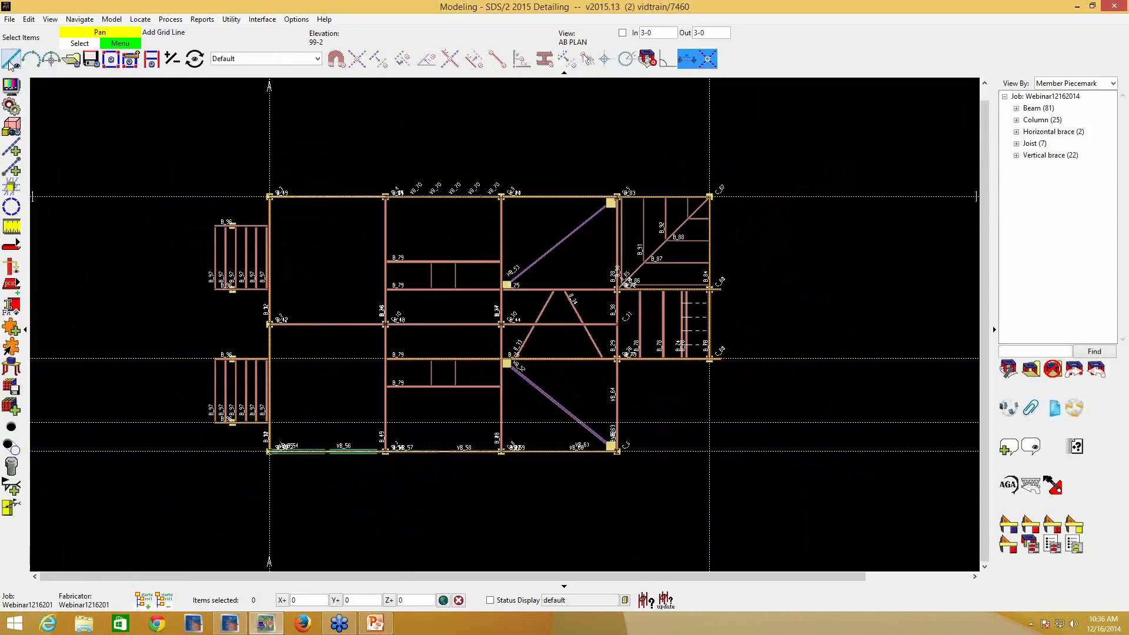
{"action": "left_click", "coordinate": [13, 21]}
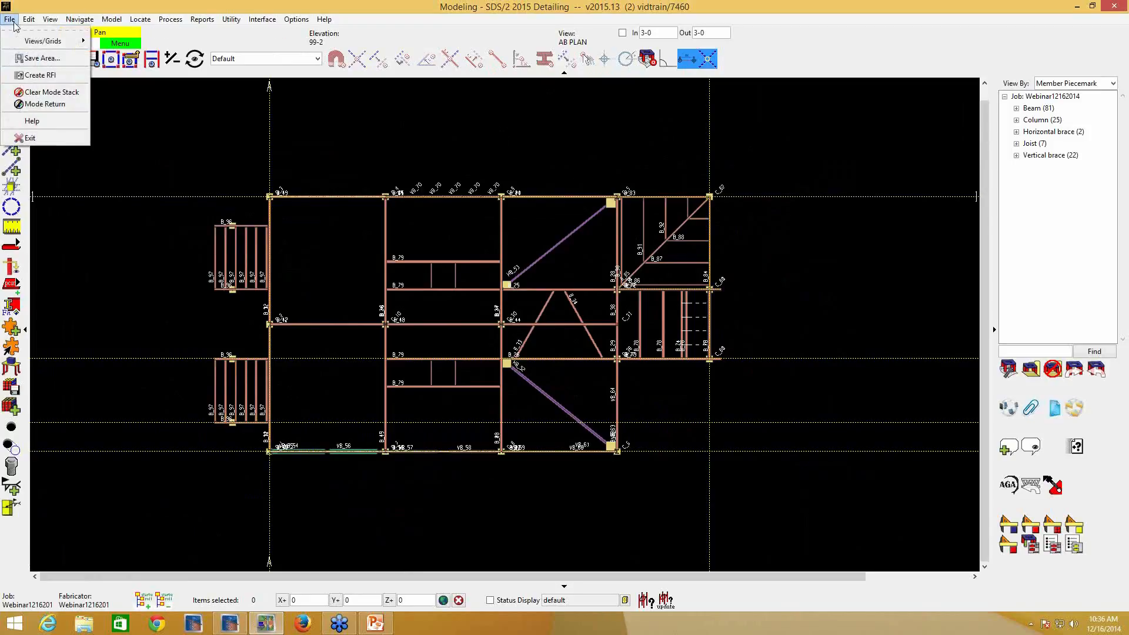
{"action": "mouse_move", "coordinate": [18, 45]}
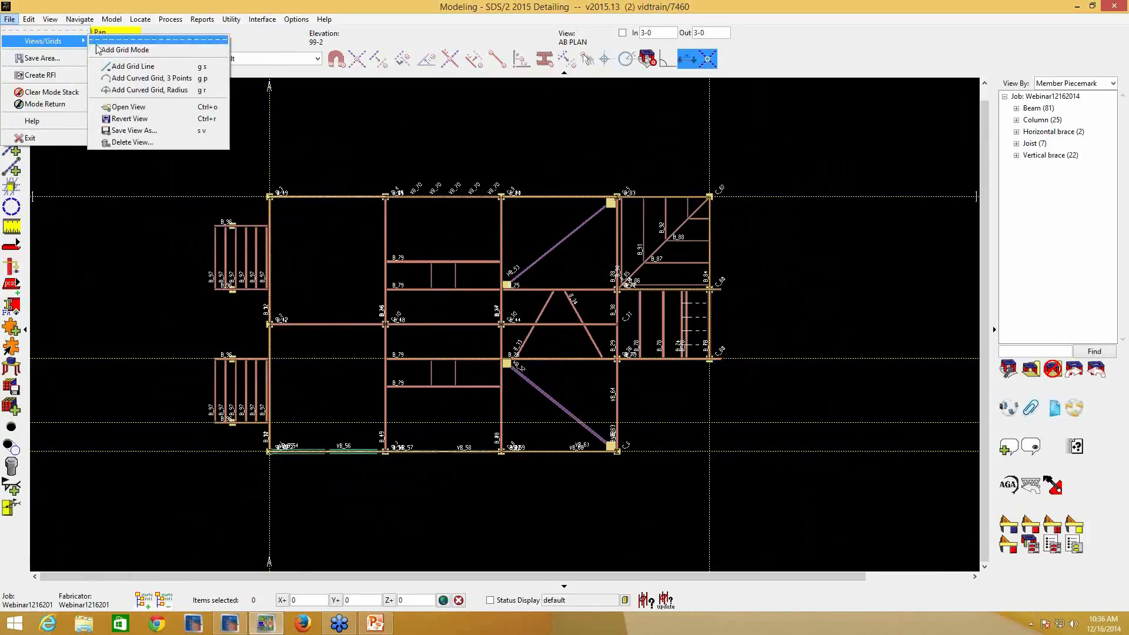
{"action": "left_click", "coordinate": [132, 69]}
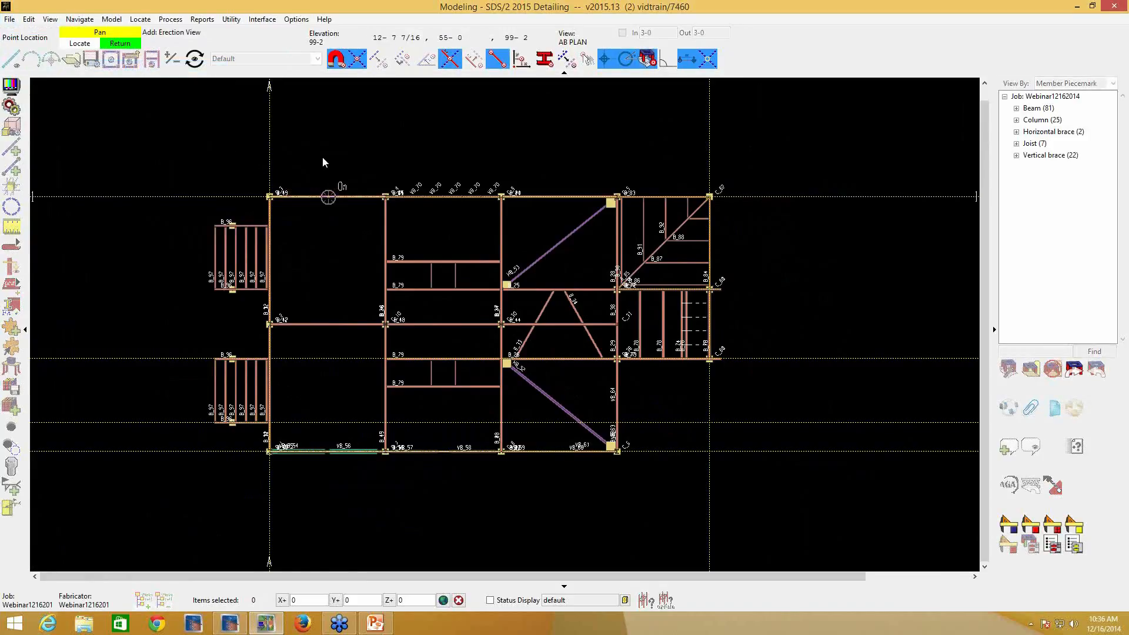
{"action": "left_click", "coordinate": [385, 452]}
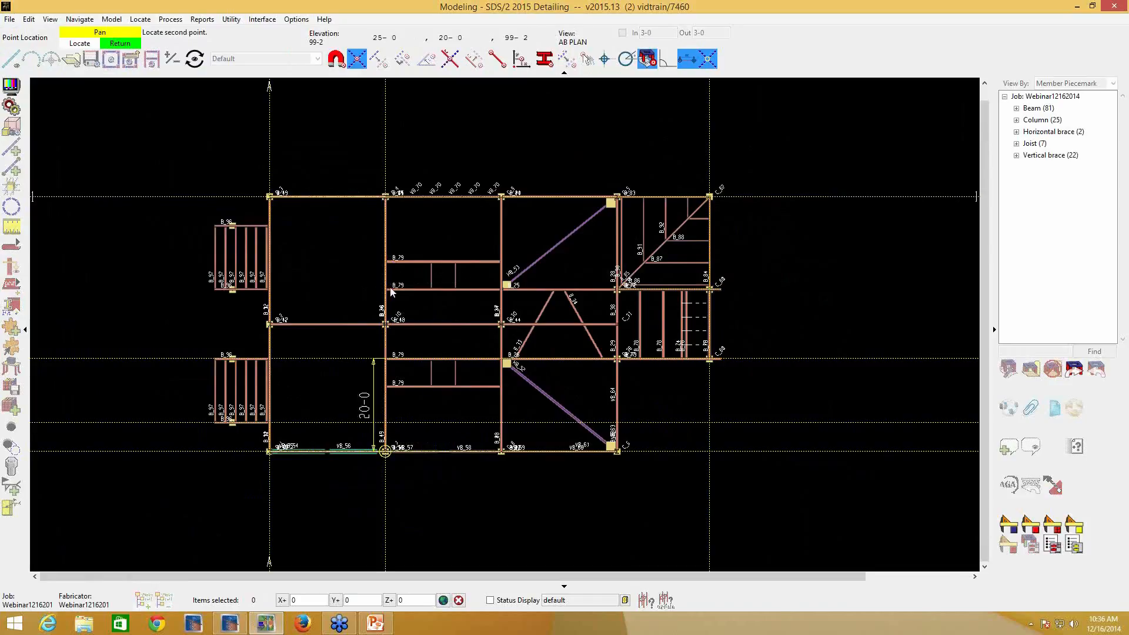
{"action": "left_click", "coordinate": [393, 206]}
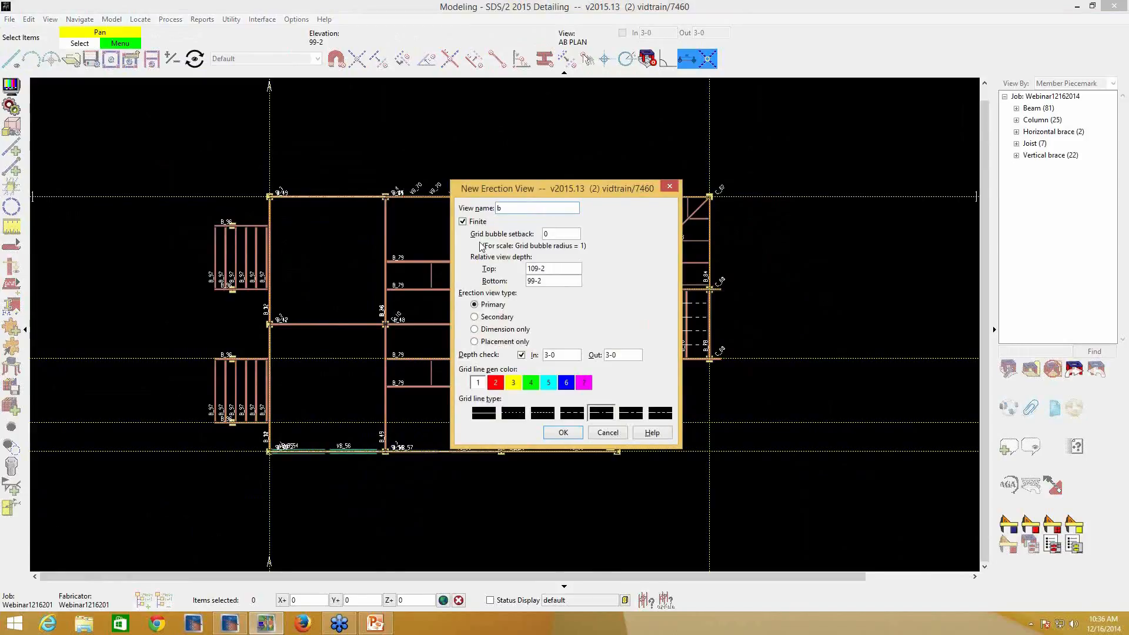
{"action": "key", "text": "BackSpace"}
{"action": "type", "text": "B"}
{"action": "double_click", "coordinate": [548, 271]}
{"action": "type", "text": "126-0"}
{"action": "left_click", "coordinate": [561, 433]}
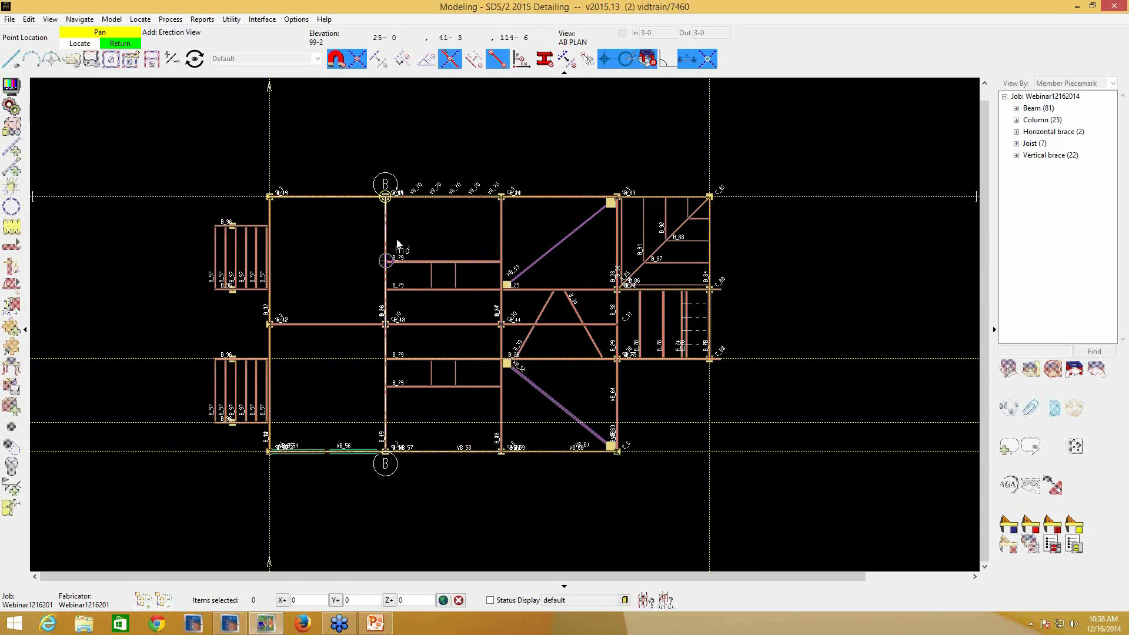
- Add finite grid line C between the lower and upper columns of the second interior column line, with a grid bubble setback of 1
{"action": "left_click", "coordinate": [501, 451]}
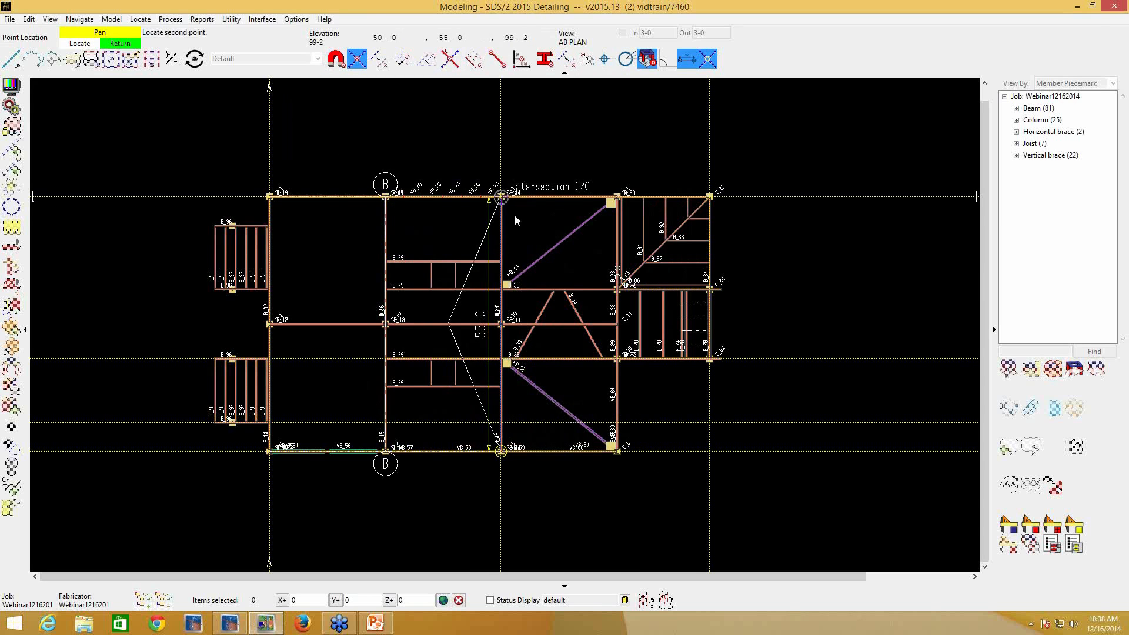
{"action": "left_click", "coordinate": [514, 214]}
{"action": "type", "text": "C"}
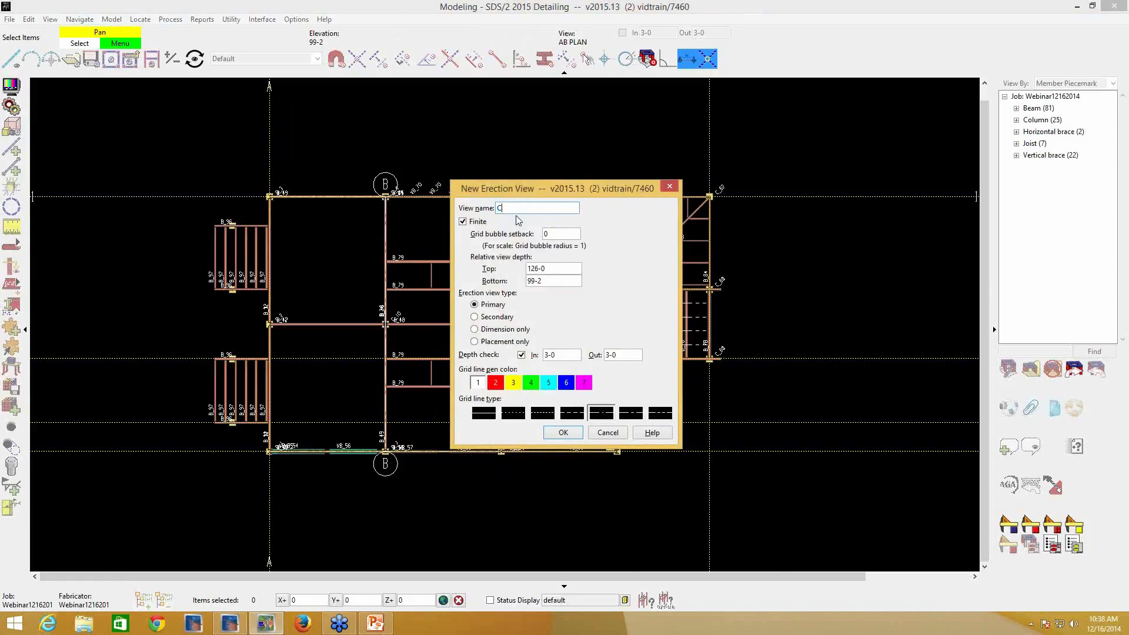
{"action": "left_click", "coordinate": [556, 234]}
{"action": "left_click", "coordinate": [564, 433]}
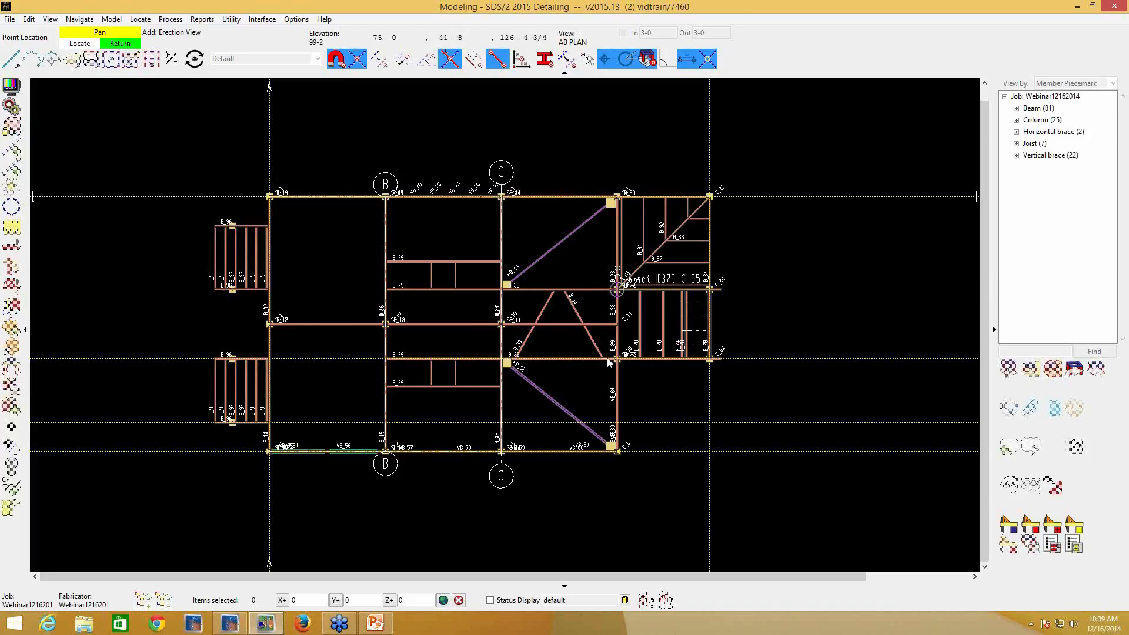
- Add finite grid line D from lower column C_5 straight up to the upper column, with a bubble setback of 2 and a revised top depth
{"action": "left_click", "coordinate": [614, 448]}
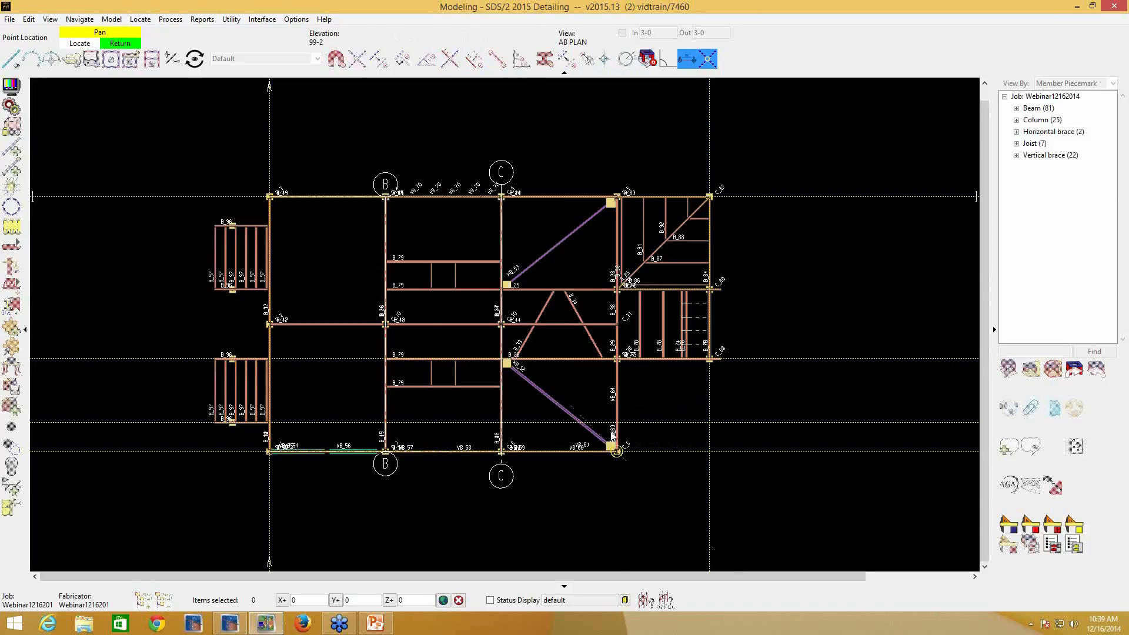
{"action": "left_click", "coordinate": [618, 184]}
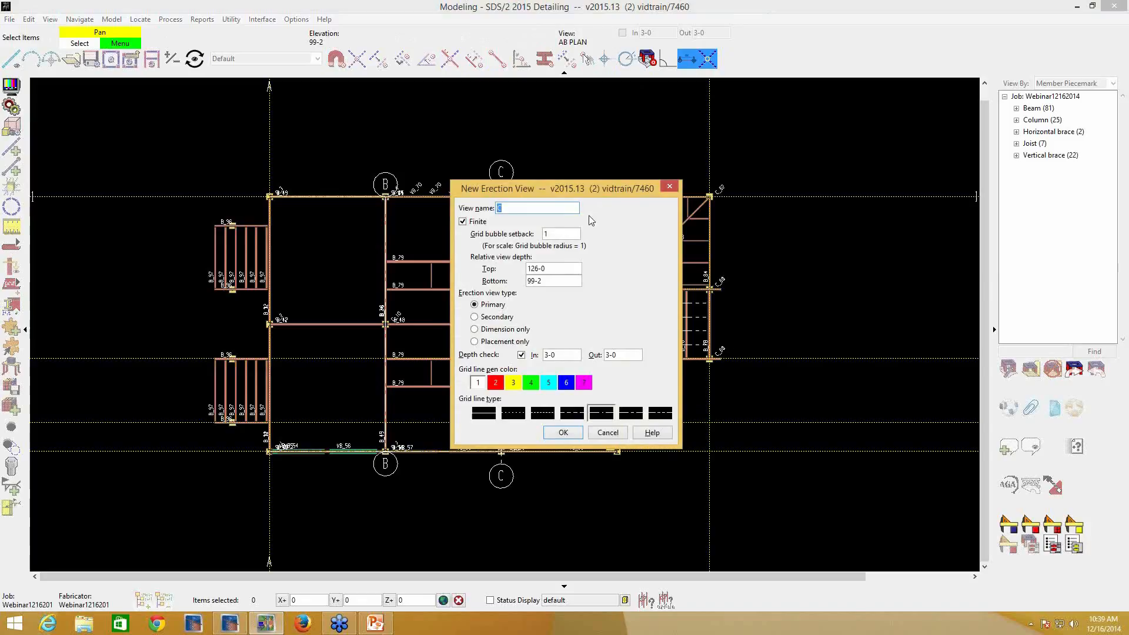
{"action": "type", "text": "D"}
{"action": "double_click", "coordinate": [561, 236]}
{"action": "type", "text": "2"}
{"action": "double_click", "coordinate": [556, 268]}
{"action": "type", "text": "1"}
{"action": "left_click", "coordinate": [563, 434]}
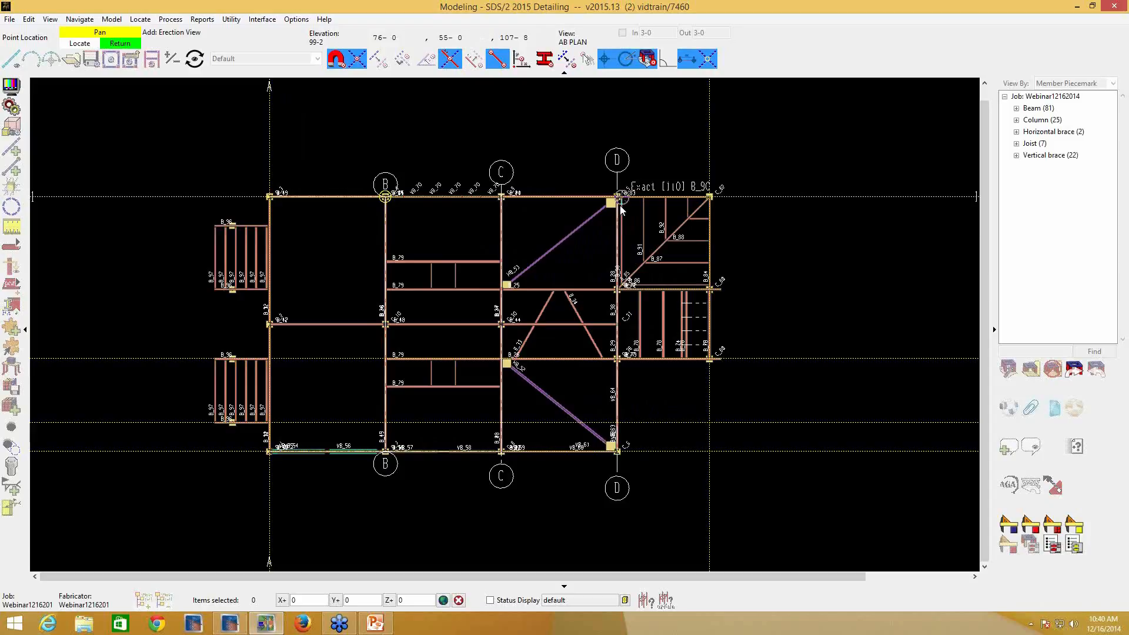
{"action": "right_click", "coordinate": [646, 218]}
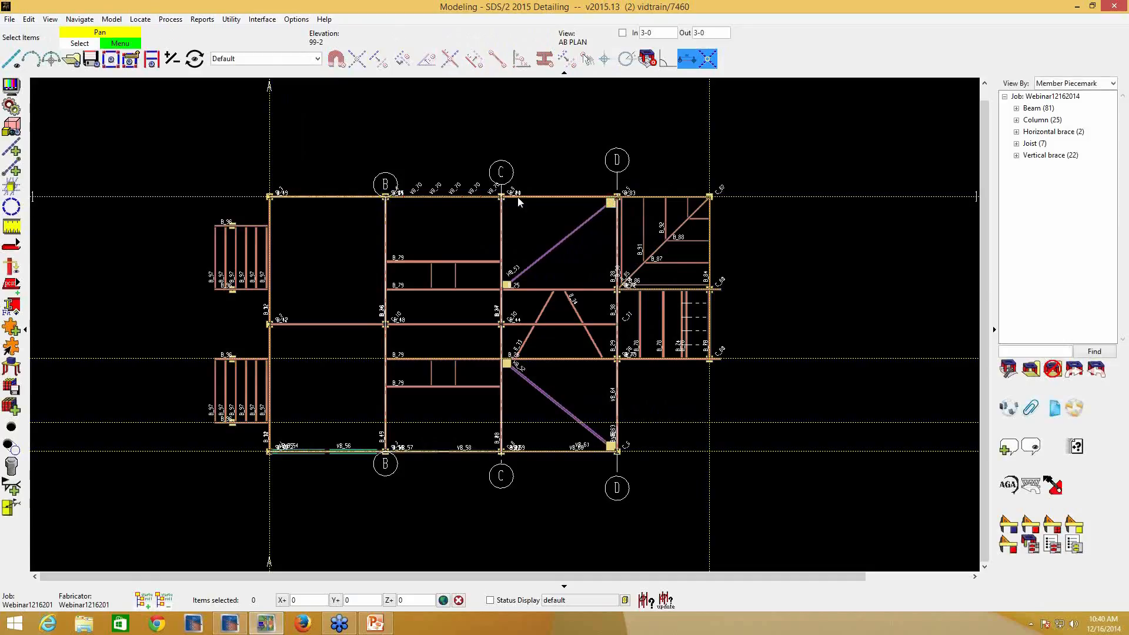
- Turn on the display of curved grid line centers, and switch the grid bubbles on finite erection views off and back on
{"action": "scroll", "coordinate": [582, 216], "scroll_direction": "down", "scroll_amount": 2}
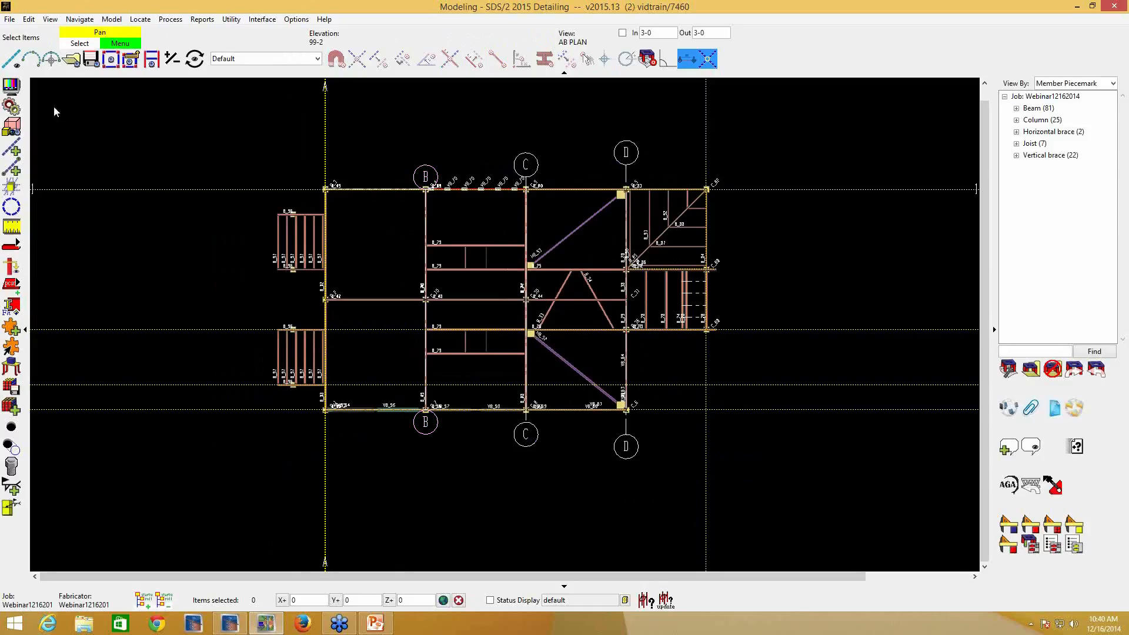
{"action": "left_click", "coordinate": [12, 88]}
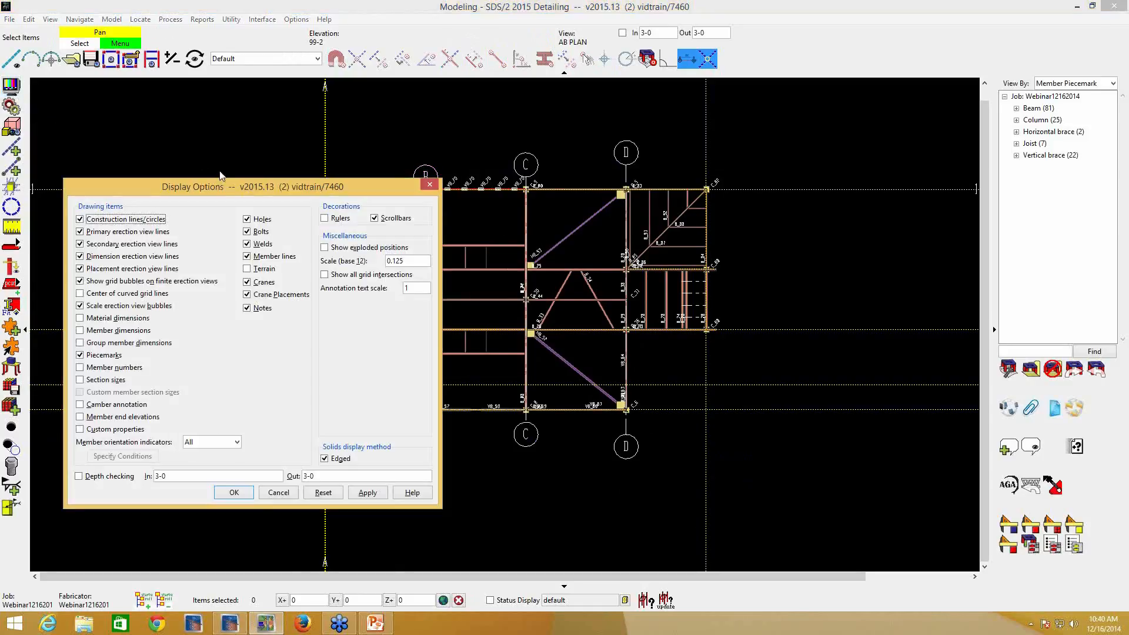
{"action": "left_click", "coordinate": [99, 294]}
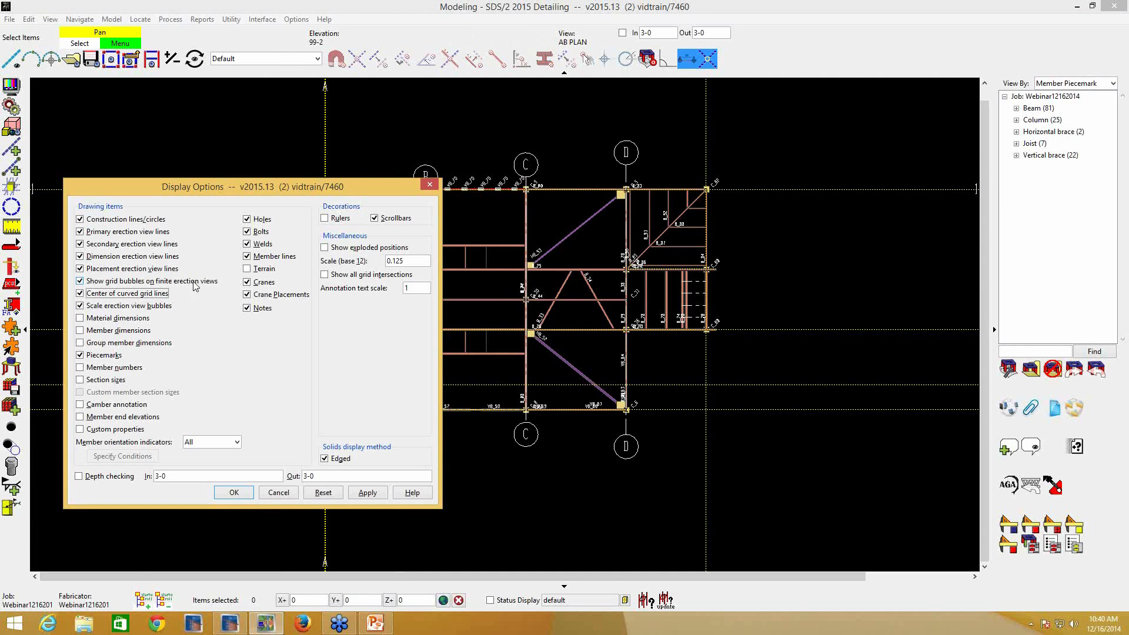
{"action": "left_click", "coordinate": [104, 285]}
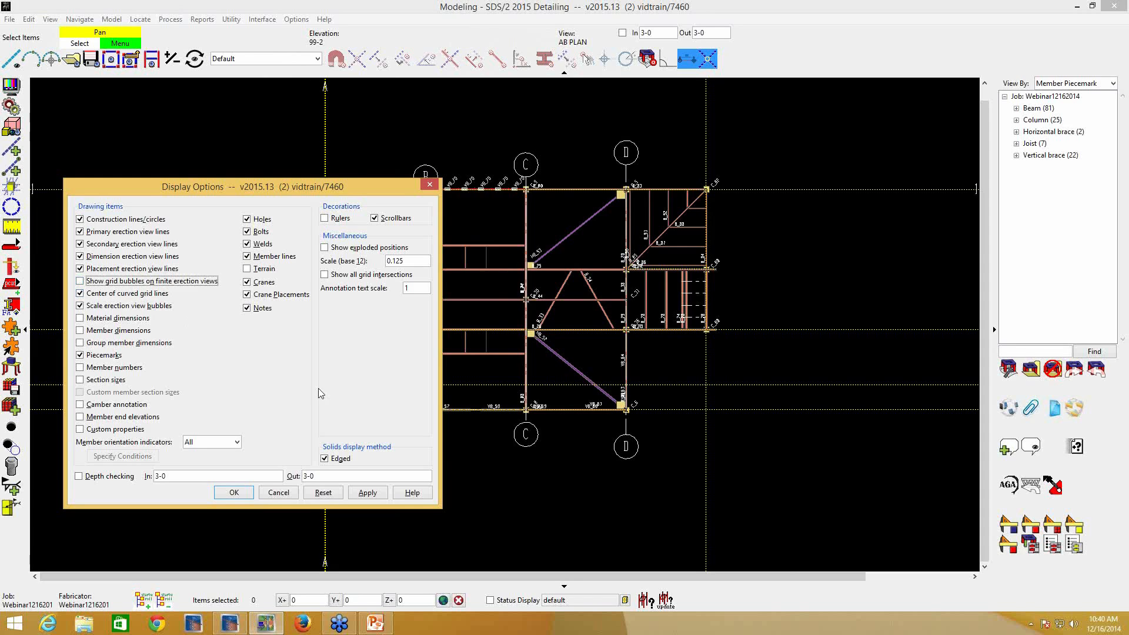
{"action": "left_click", "coordinate": [368, 493]}
{"action": "left_click", "coordinate": [364, 495]}
{"action": "left_click", "coordinate": [234, 493]}
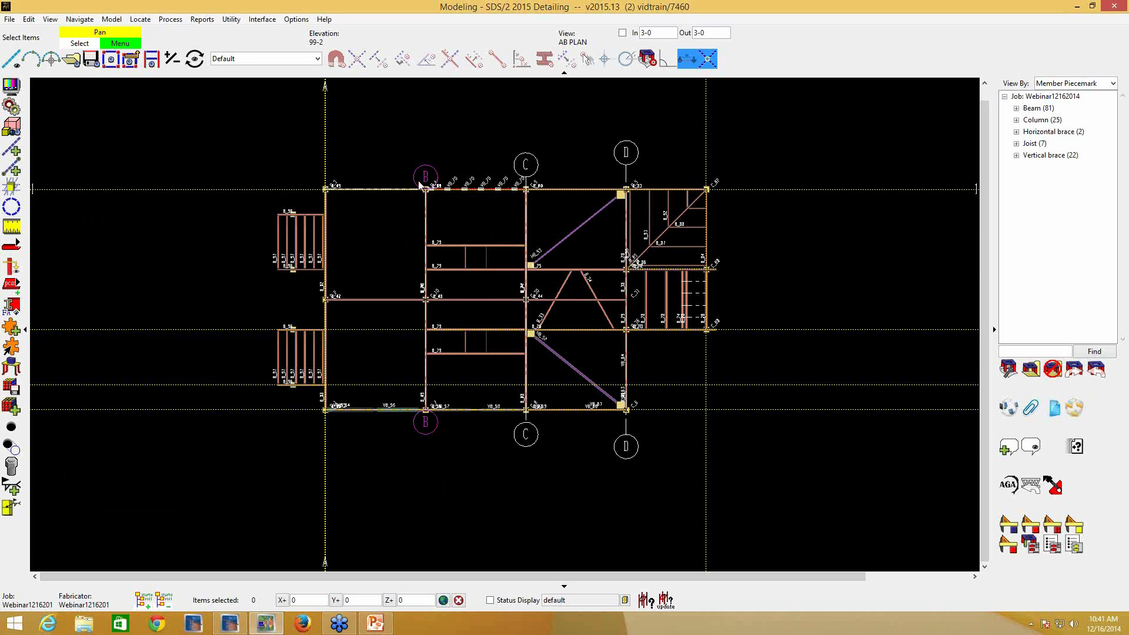
- Examine how large the bubbles of grid lines B, C and D appear relative to the model at close and distant zoom levels
{"action": "scroll", "coordinate": [433, 197], "scroll_direction": "up", "scroll_amount": 1}
{"action": "scroll", "coordinate": [415, 201], "scroll_direction": "up", "scroll_amount": 1}
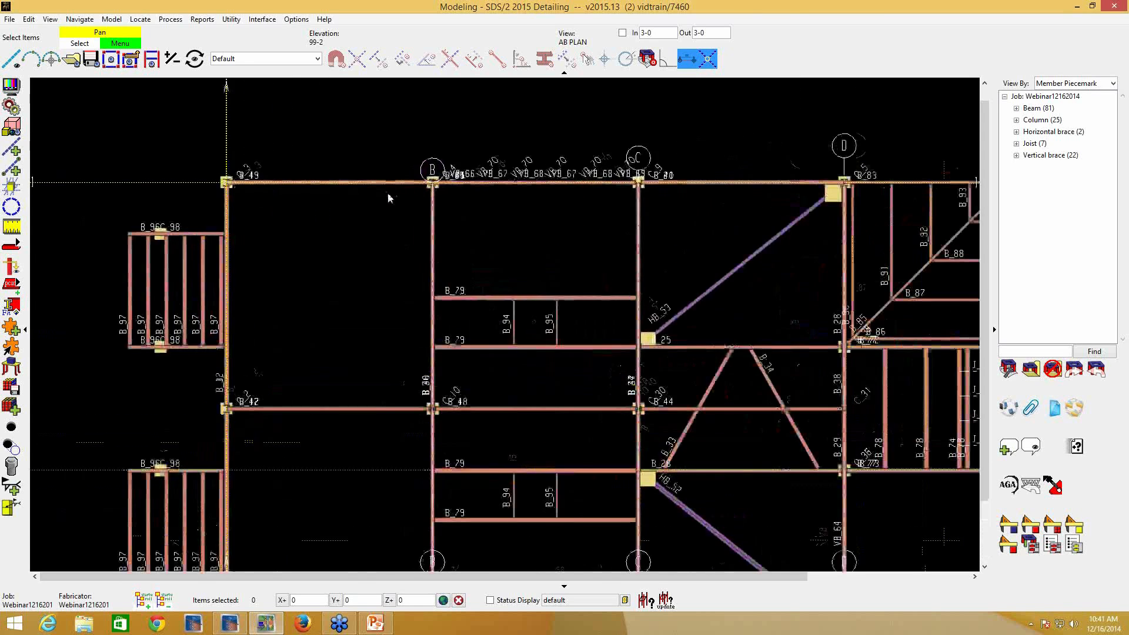
{"action": "scroll", "coordinate": [488, 259], "scroll_direction": "up", "scroll_amount": 2}
{"action": "scroll", "coordinate": [478, 260], "scroll_direction": "up", "scroll_amount": 4}
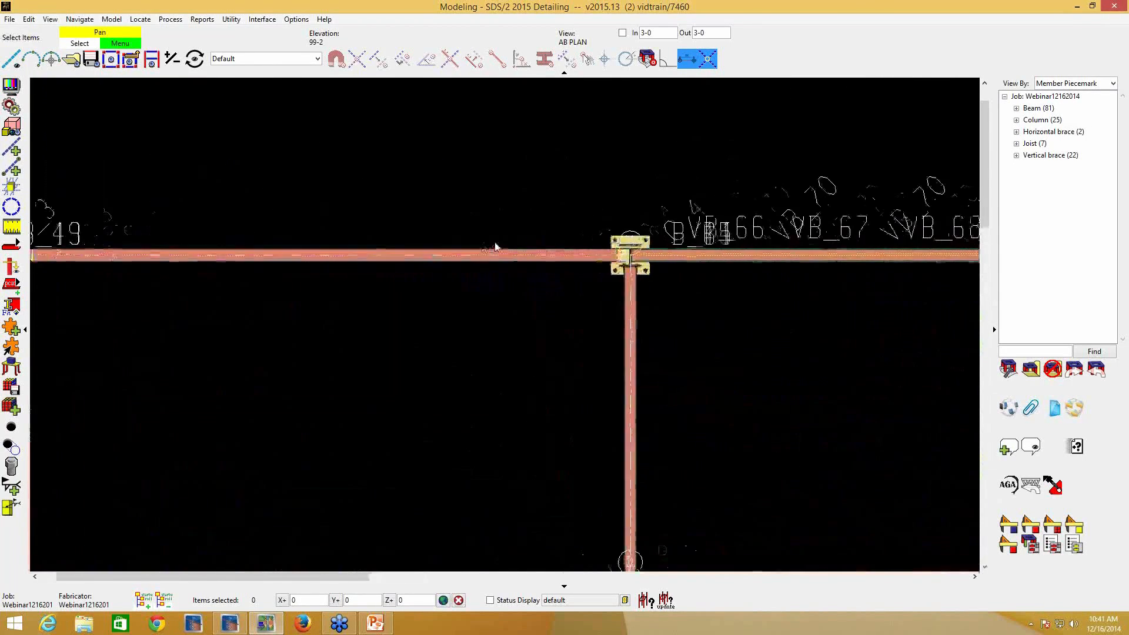
{"action": "scroll", "coordinate": [657, 206], "scroll_direction": "down", "scroll_amount": 4}
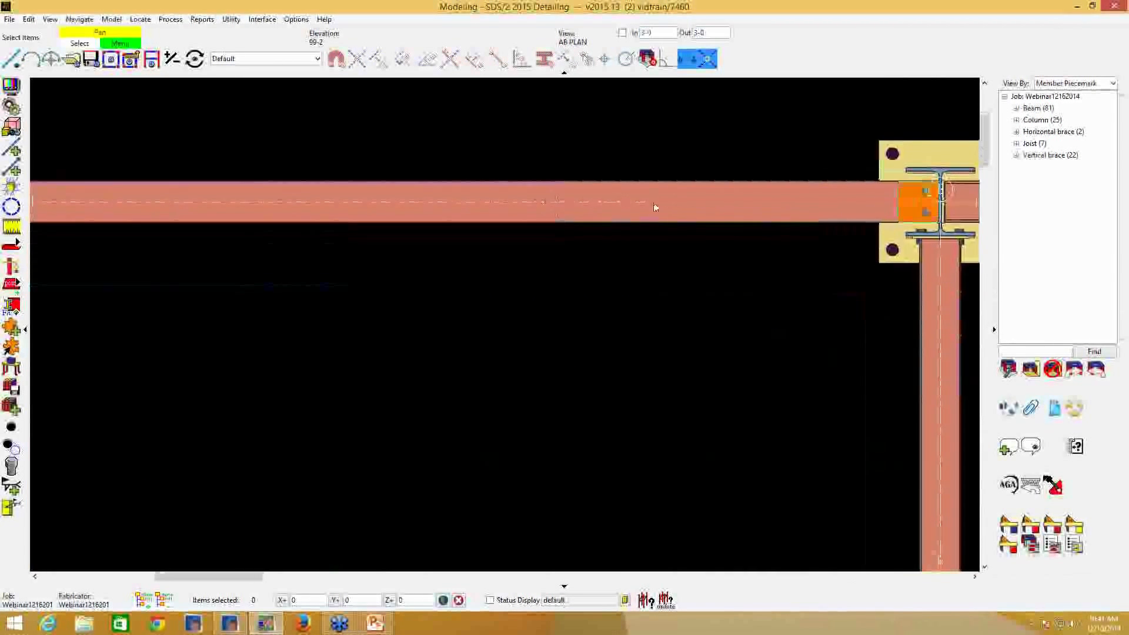
{"action": "scroll", "coordinate": [663, 211], "scroll_direction": "down", "scroll_amount": 2}
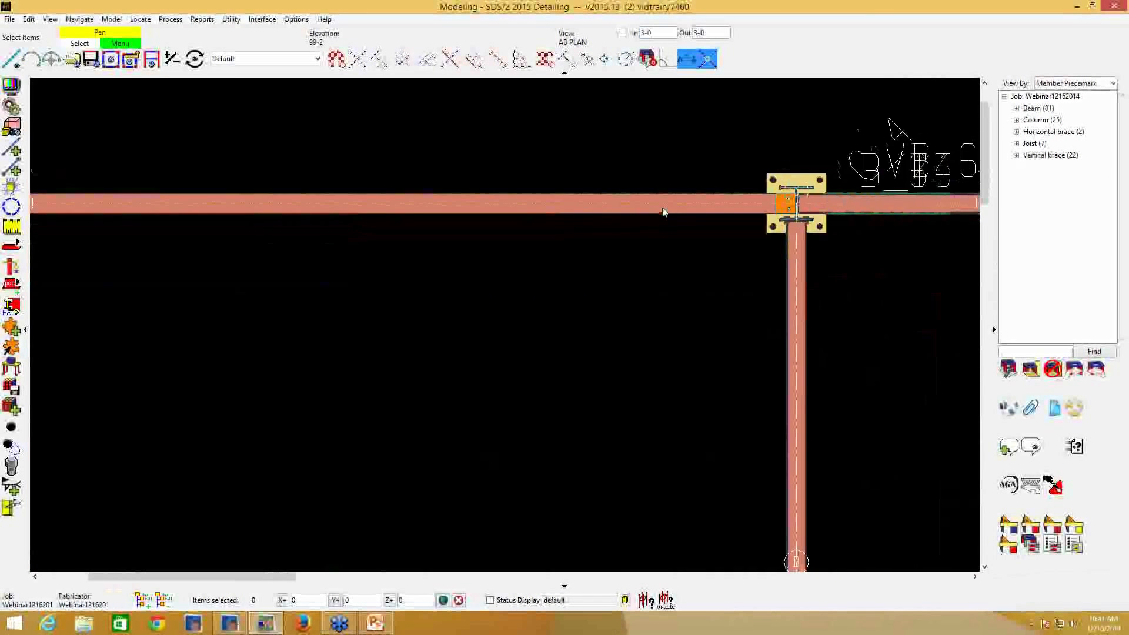
{"action": "middle_click_drag", "start_coordinate": [663, 212], "coordinate": [780, 207]}
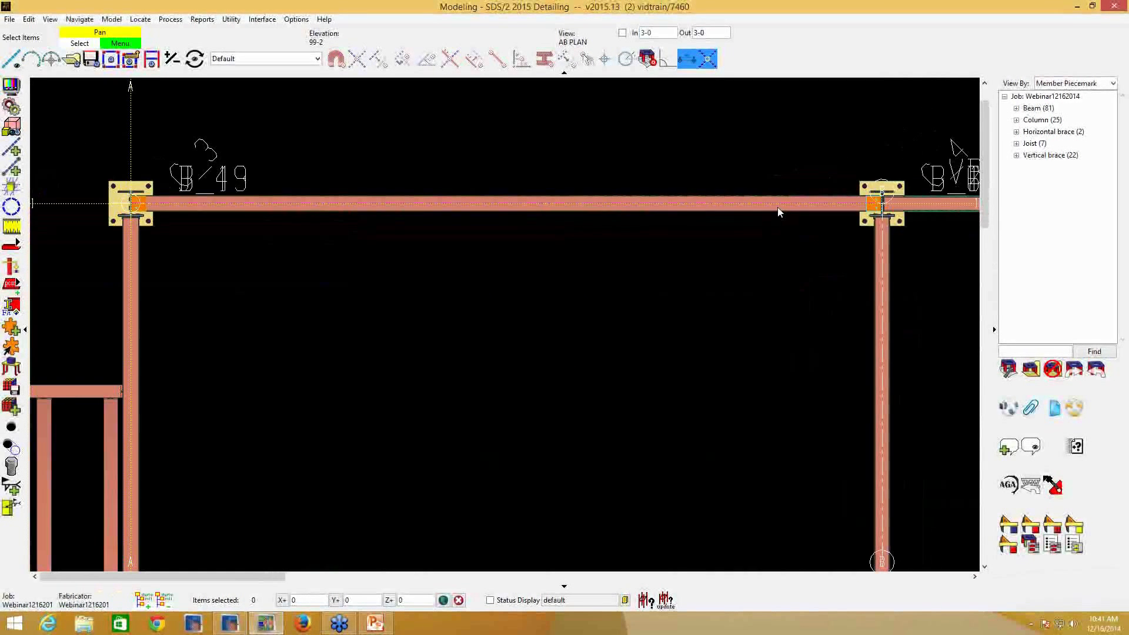
{"action": "middle_click_drag", "start_coordinate": [774, 206], "coordinate": [781, 97]}
{"action": "scroll", "coordinate": [781, 98], "scroll_direction": "down", "scroll_amount": 1}
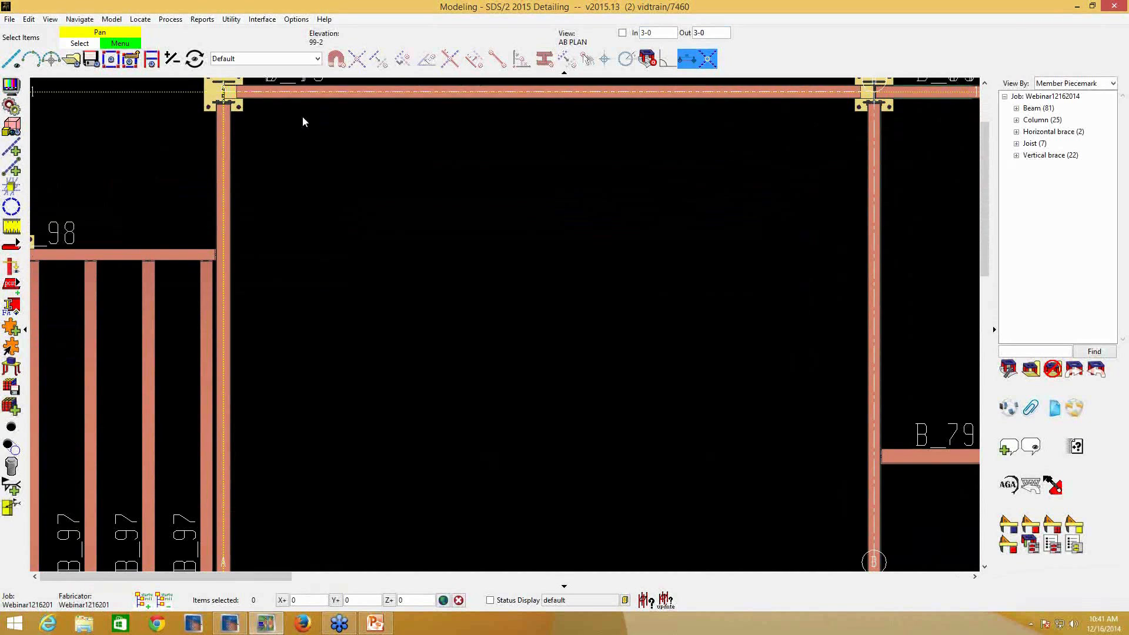
{"action": "scroll", "coordinate": [305, 120], "scroll_direction": "up", "scroll_amount": 1}
{"action": "middle_click_drag", "start_coordinate": [345, 147], "coordinate": [346, 157]}
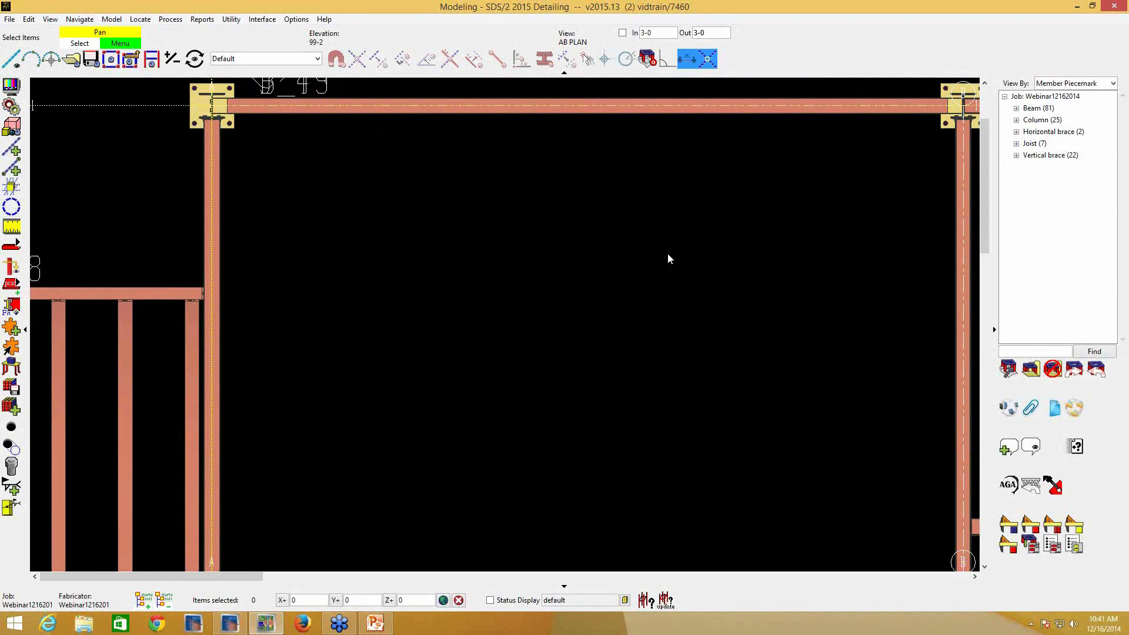
{"action": "scroll", "coordinate": [551, 284], "scroll_direction": "down", "scroll_amount": 4}
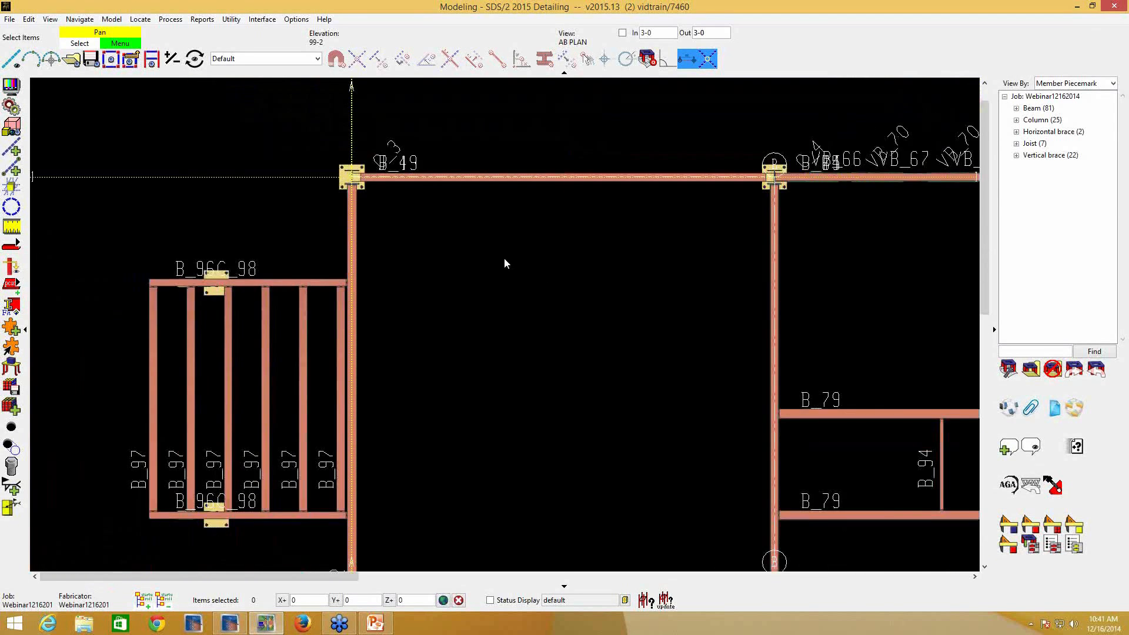
{"action": "scroll", "coordinate": [504, 264], "scroll_direction": "down", "scroll_amount": 4}
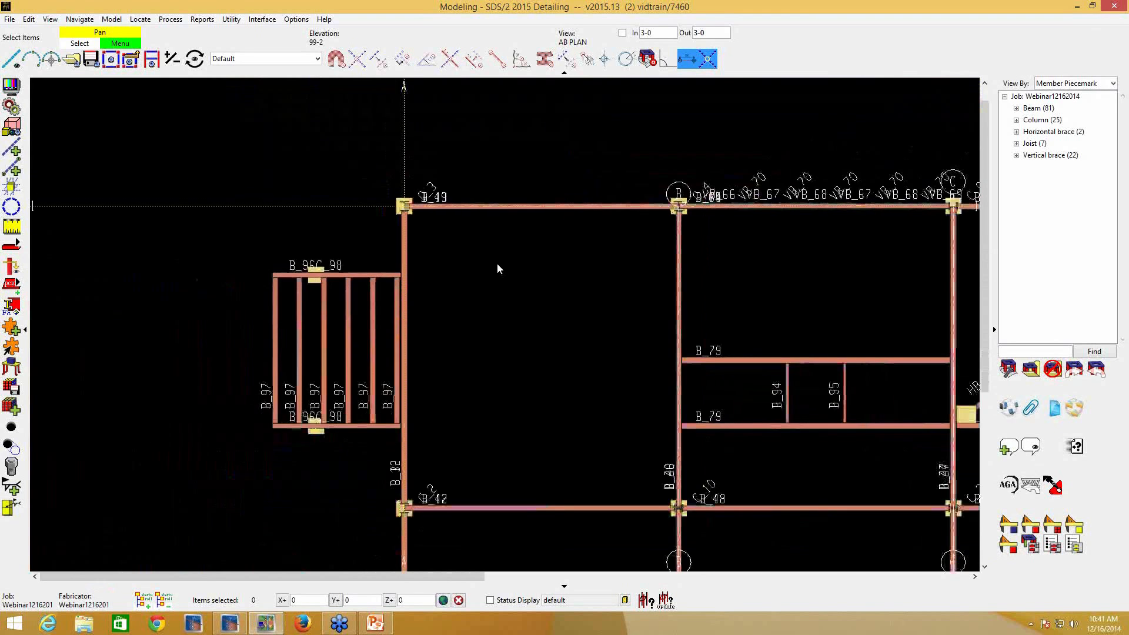
{"action": "scroll", "coordinate": [496, 264], "scroll_direction": "down", "scroll_amount": 4}
{"action": "scroll", "coordinate": [542, 286], "scroll_direction": "down", "scroll_amount": 3}
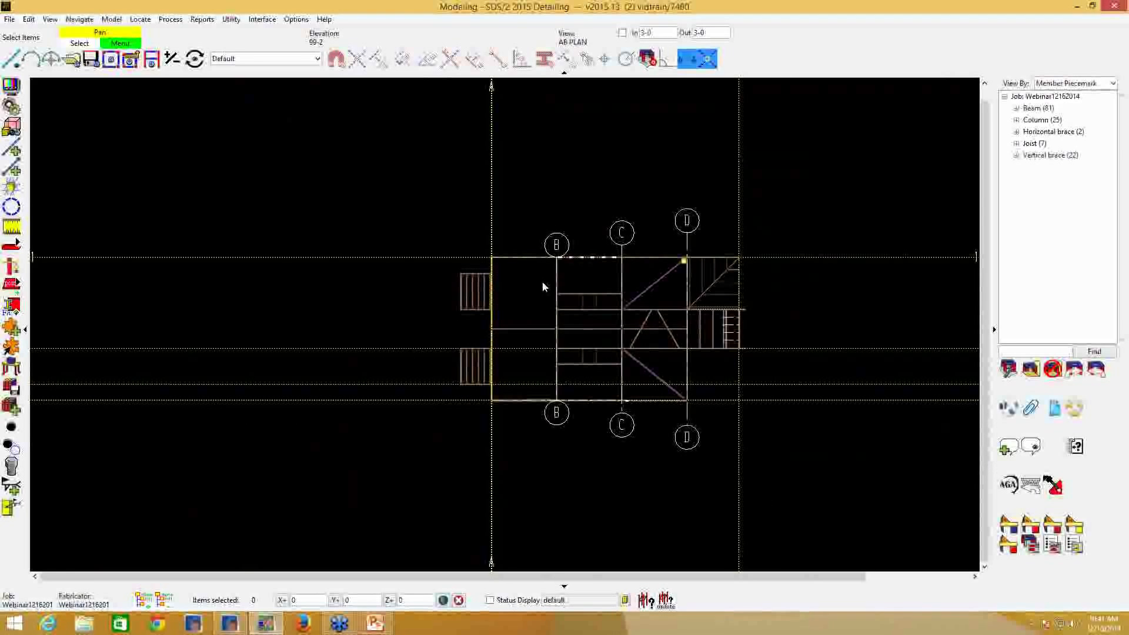
{"action": "scroll", "coordinate": [542, 287], "scroll_direction": "down", "scroll_amount": 3}
{"action": "scroll", "coordinate": [545, 287], "scroll_direction": "up", "scroll_amount": 4}
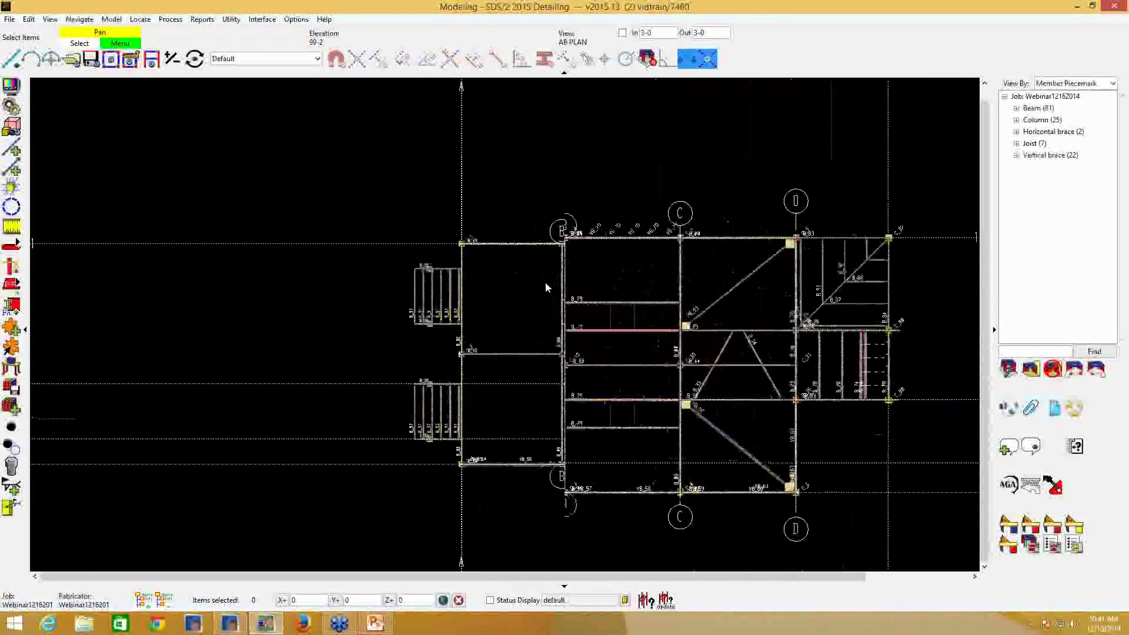
{"action": "scroll", "coordinate": [545, 287], "scroll_direction": "up", "scroll_amount": 3}
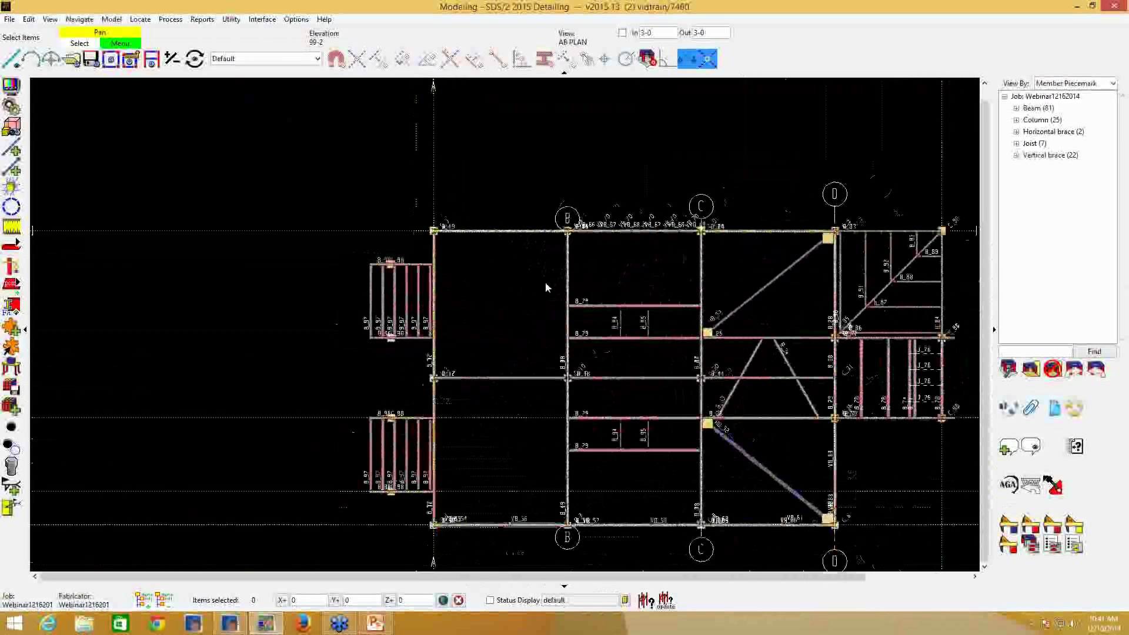
- Turn off the scaling of erection view bubbles, apply it, and check the bubble size at different zoom levels
{"action": "left_click", "coordinate": [11, 86]}
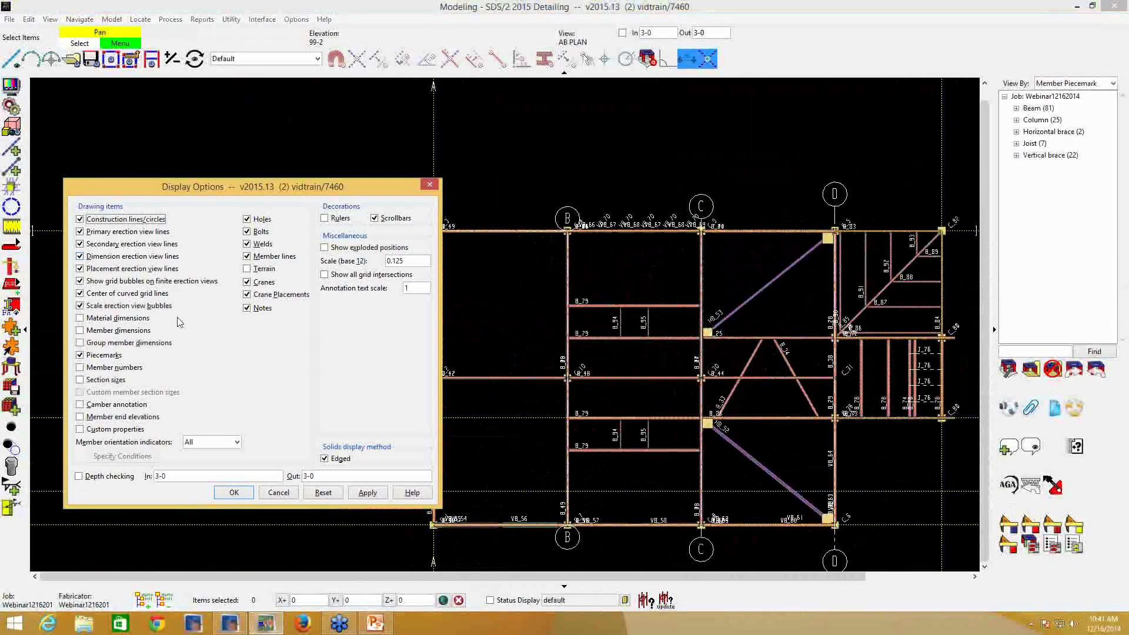
{"action": "left_click", "coordinate": [124, 308]}
{"action": "left_click", "coordinate": [368, 492]}
{"action": "left_click", "coordinate": [545, 406]}
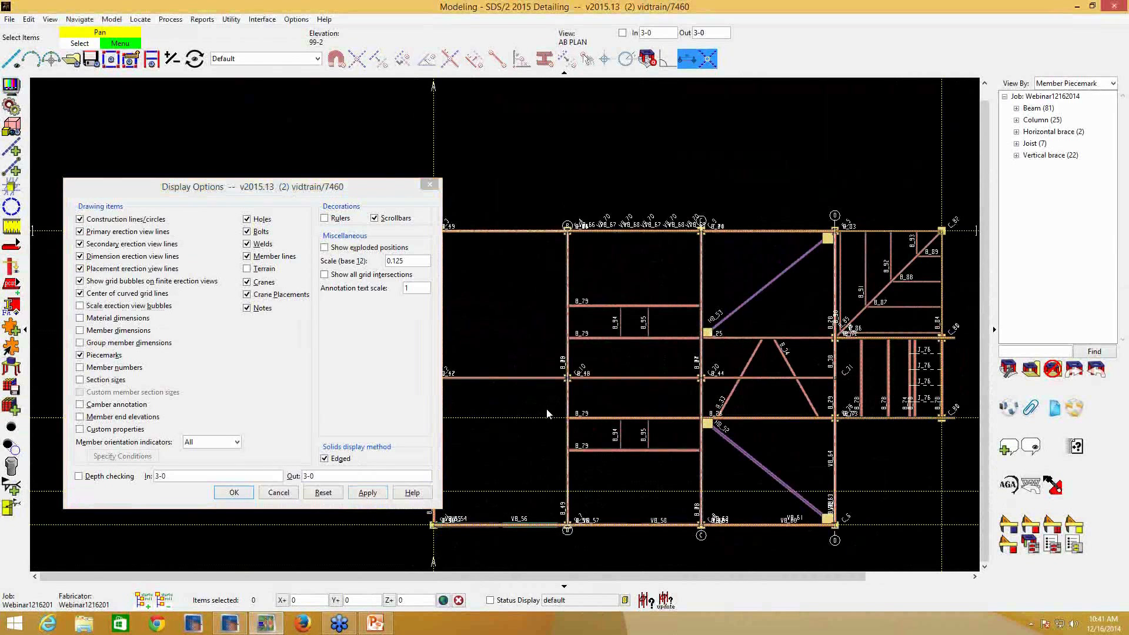
{"action": "scroll", "coordinate": [562, 413], "scroll_direction": "down", "scroll_amount": 2}
{"action": "scroll", "coordinate": [581, 418], "scroll_direction": "down", "scroll_amount": 5}
{"action": "scroll", "coordinate": [626, 444], "scroll_direction": "up", "scroll_amount": 5}
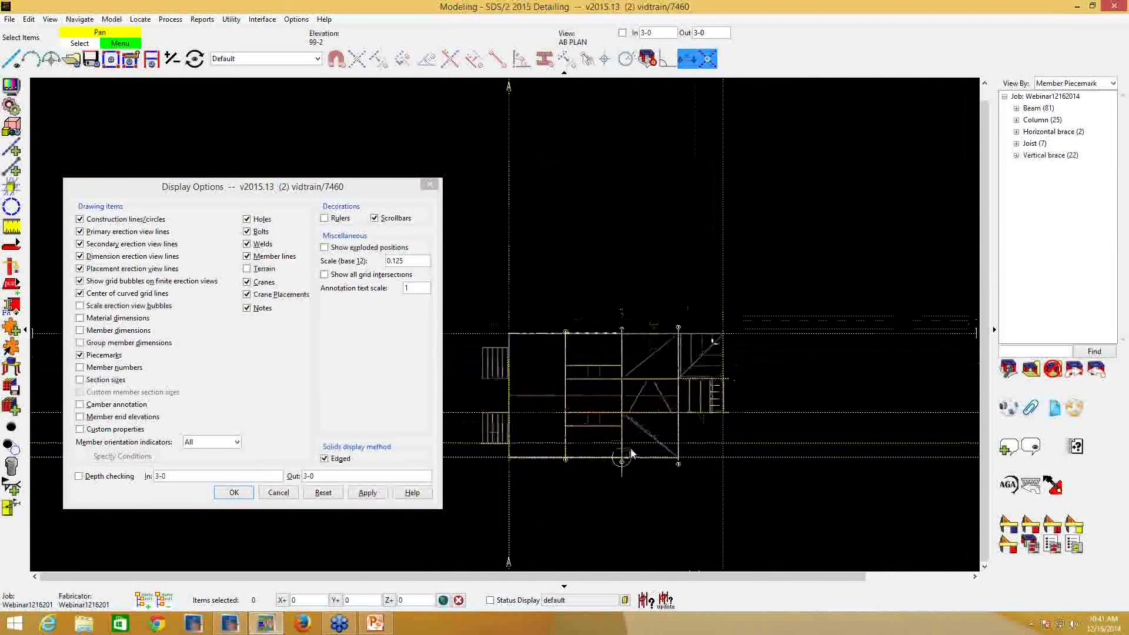
- Turn the scaling of erection view bubbles back on, apply it, and close the display options
{"action": "scroll", "coordinate": [625, 445], "scroll_direction": "up", "scroll_amount": 1}
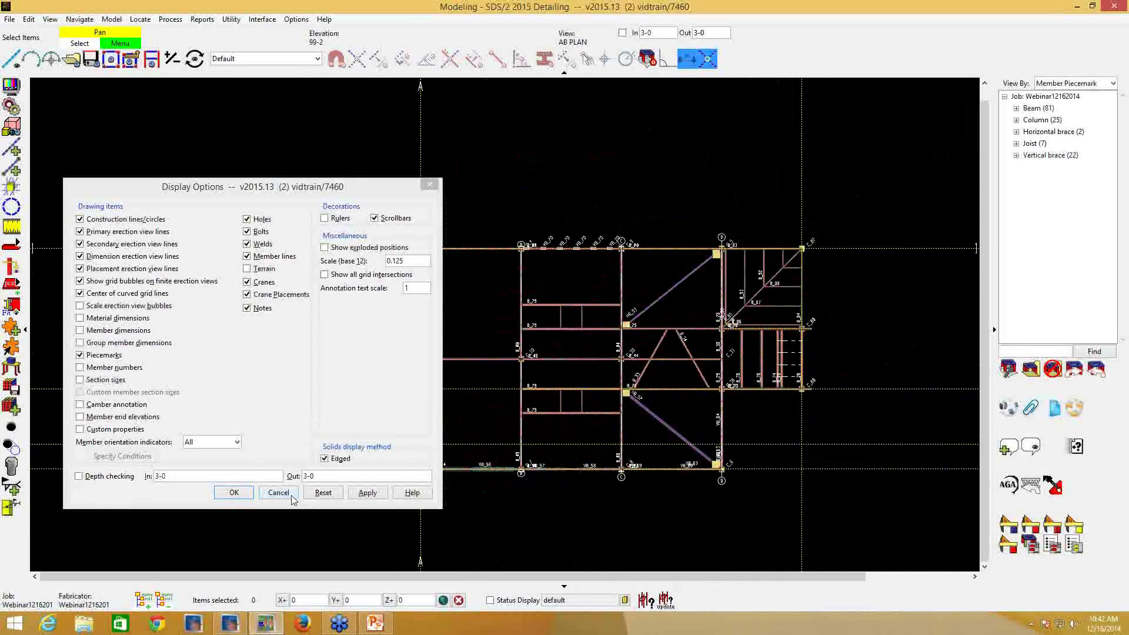
{"action": "left_click", "coordinate": [115, 306]}
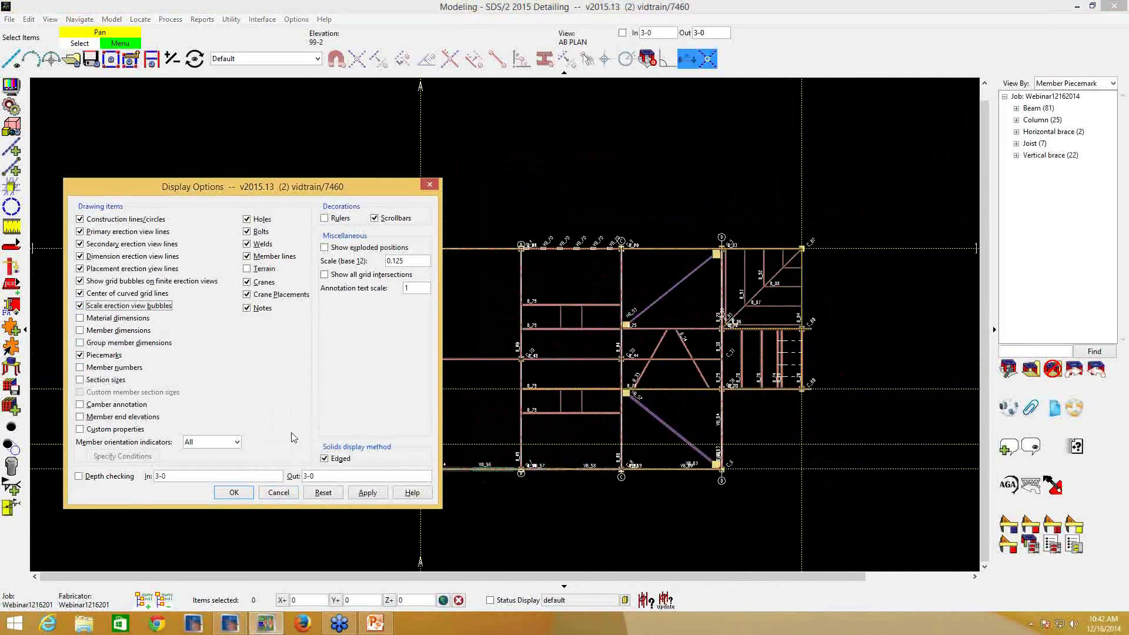
{"action": "left_click", "coordinate": [369, 493]}
{"action": "left_click", "coordinate": [235, 493]}
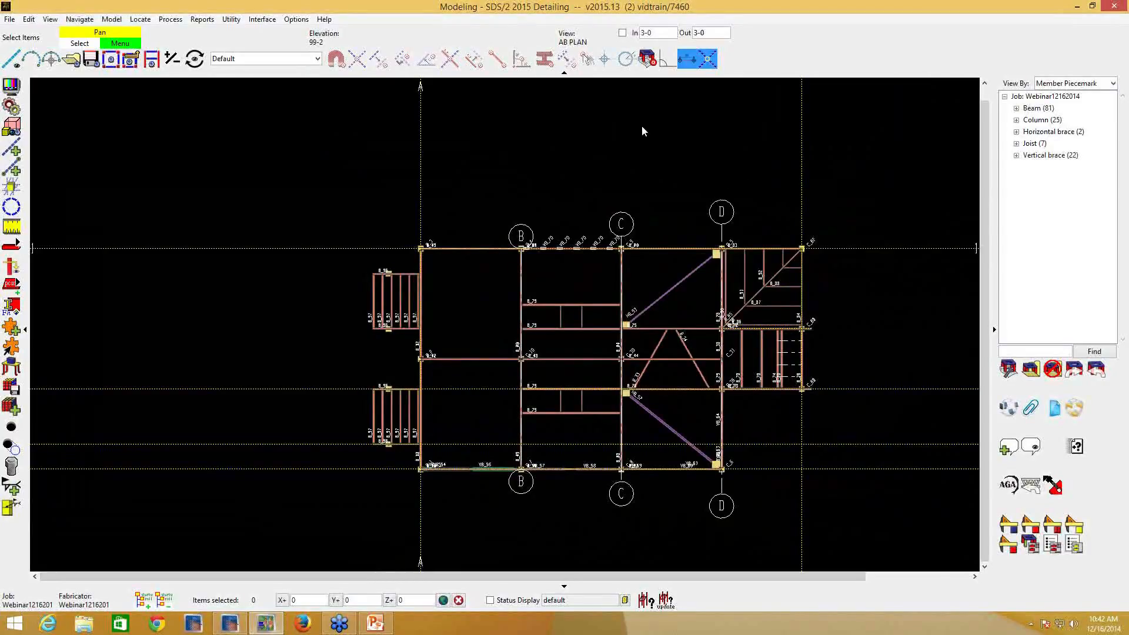
- View the elevation on grid line A, return to the AB PLAN view, and turn off depth checking there
{"action": "left_click", "coordinate": [423, 91]}
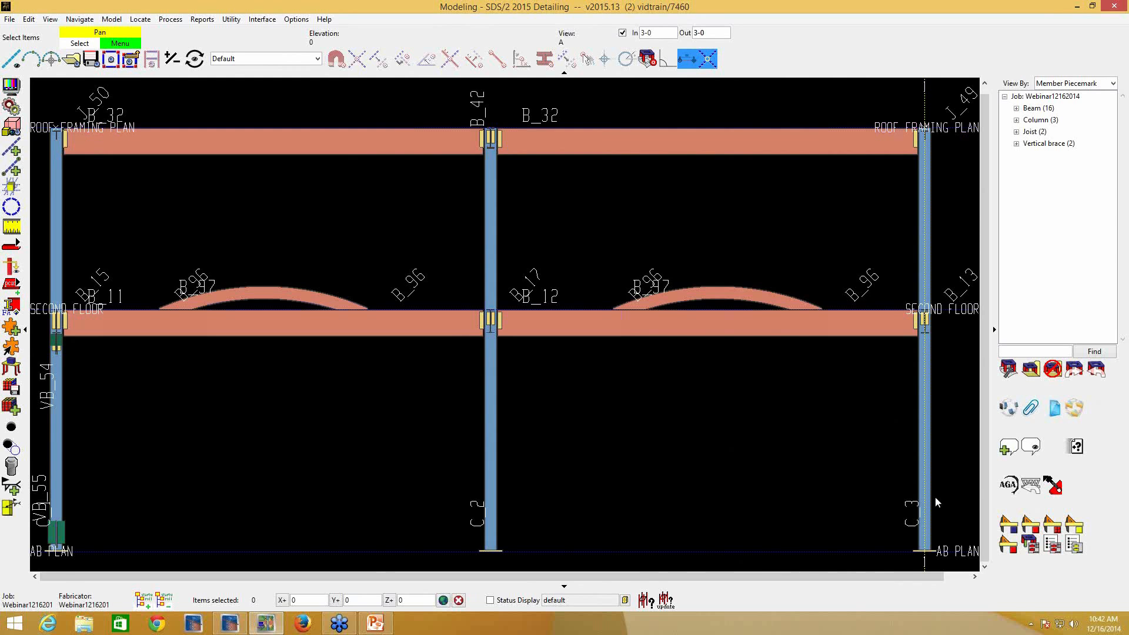
{"action": "left_click", "coordinate": [967, 555]}
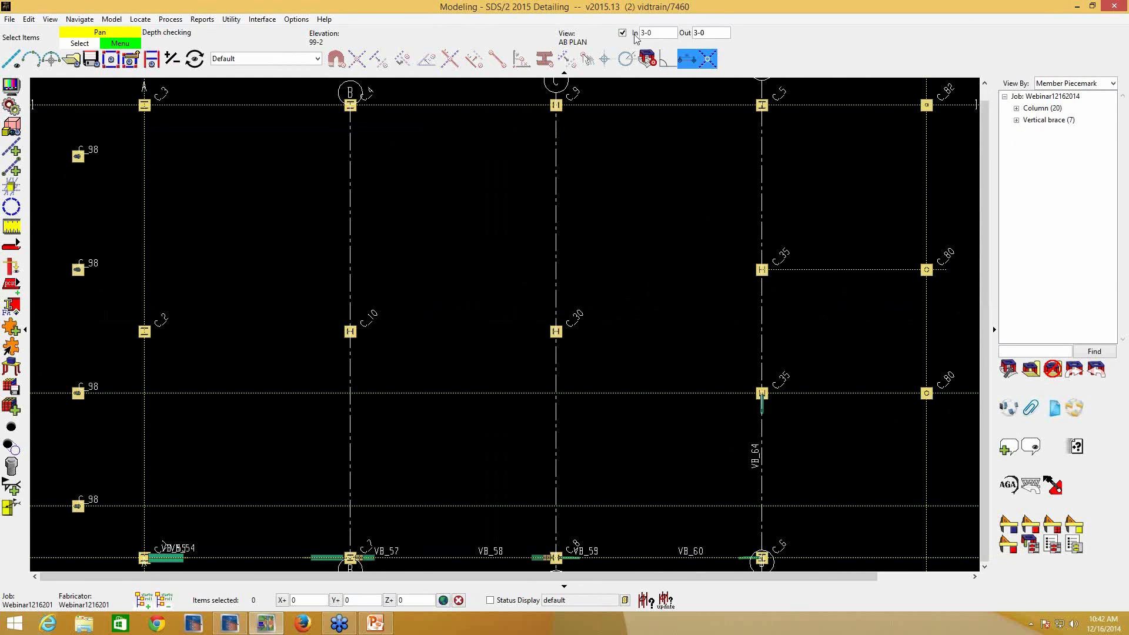
{"action": "left_click", "coordinate": [622, 33]}
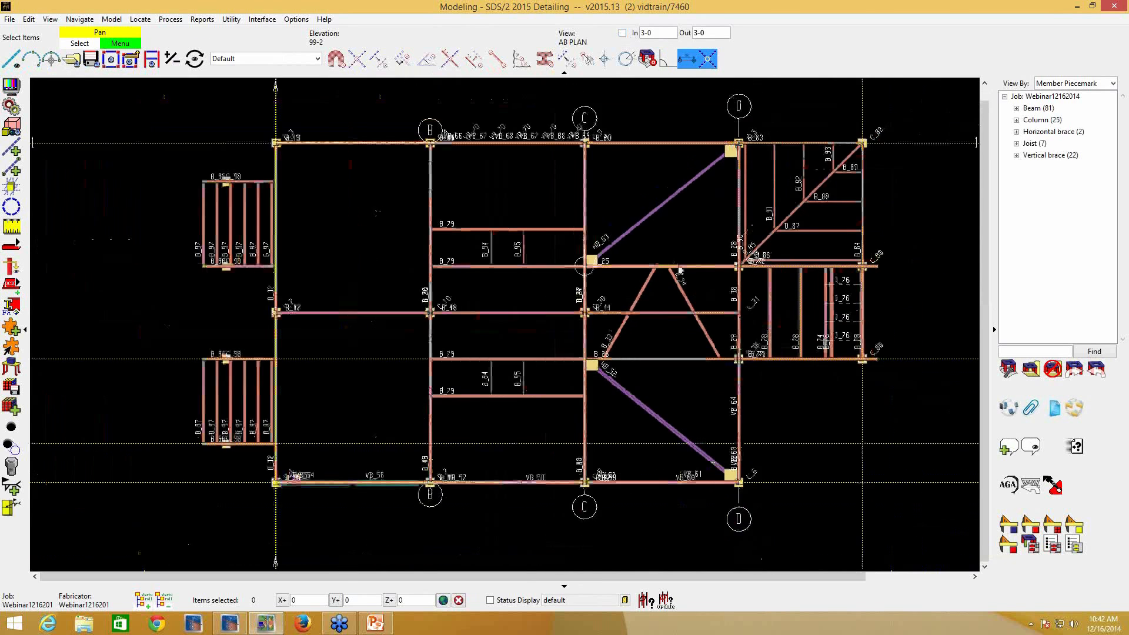
{"action": "scroll", "coordinate": [680, 269], "scroll_direction": "down", "scroll_amount": 1}
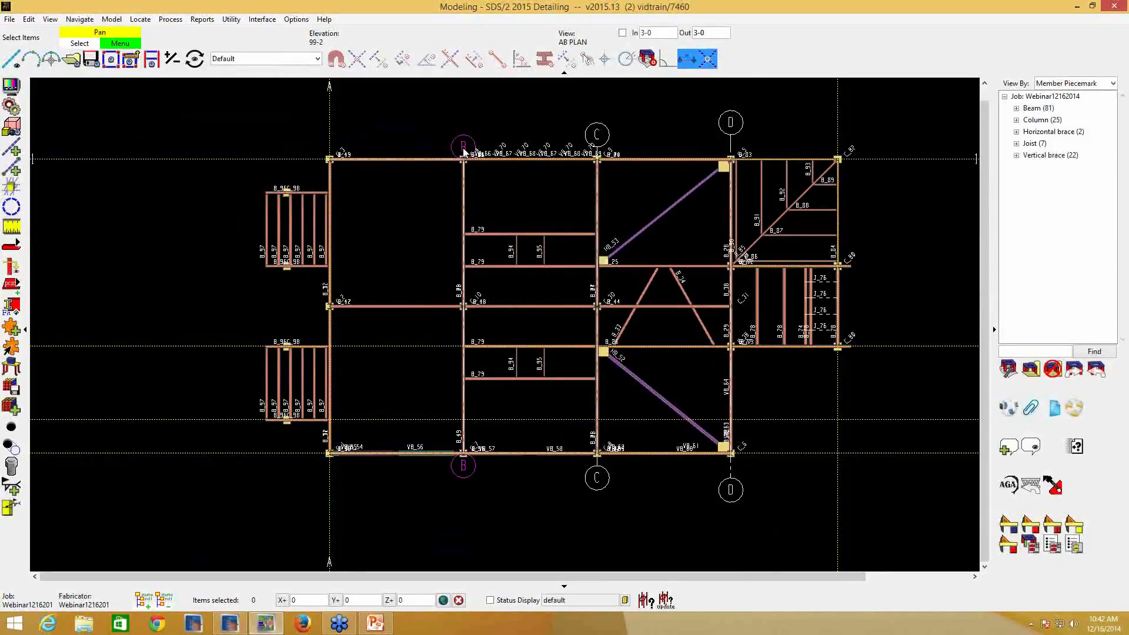
- Set the selection filter to Grid Lines
{"action": "left_click", "coordinate": [316, 59]}
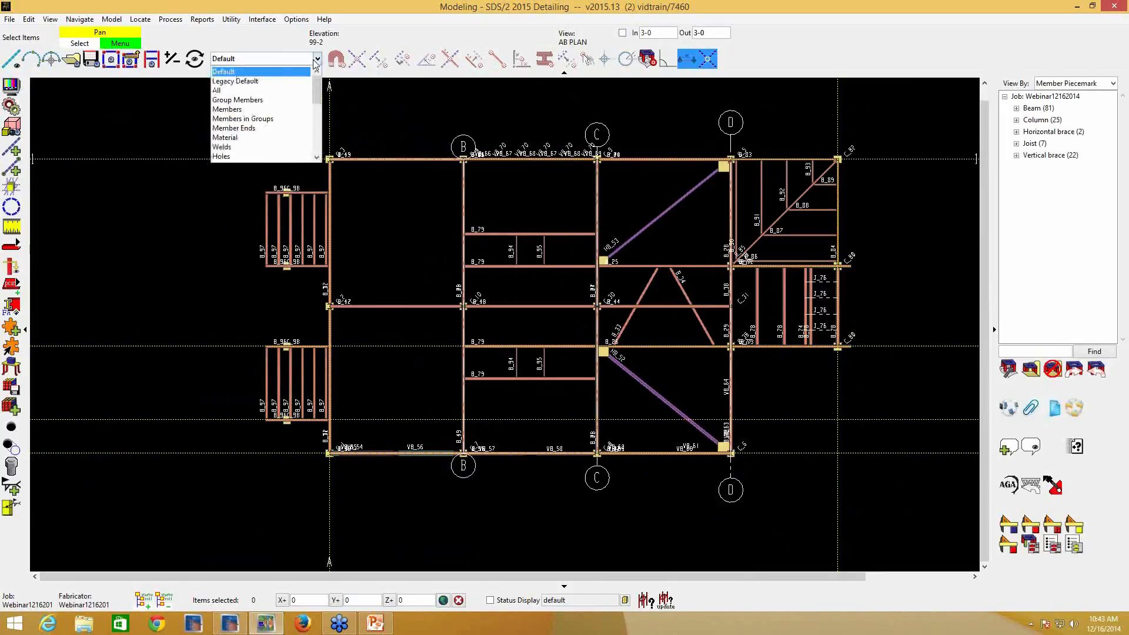
{"action": "left_click", "coordinate": [284, 71]}
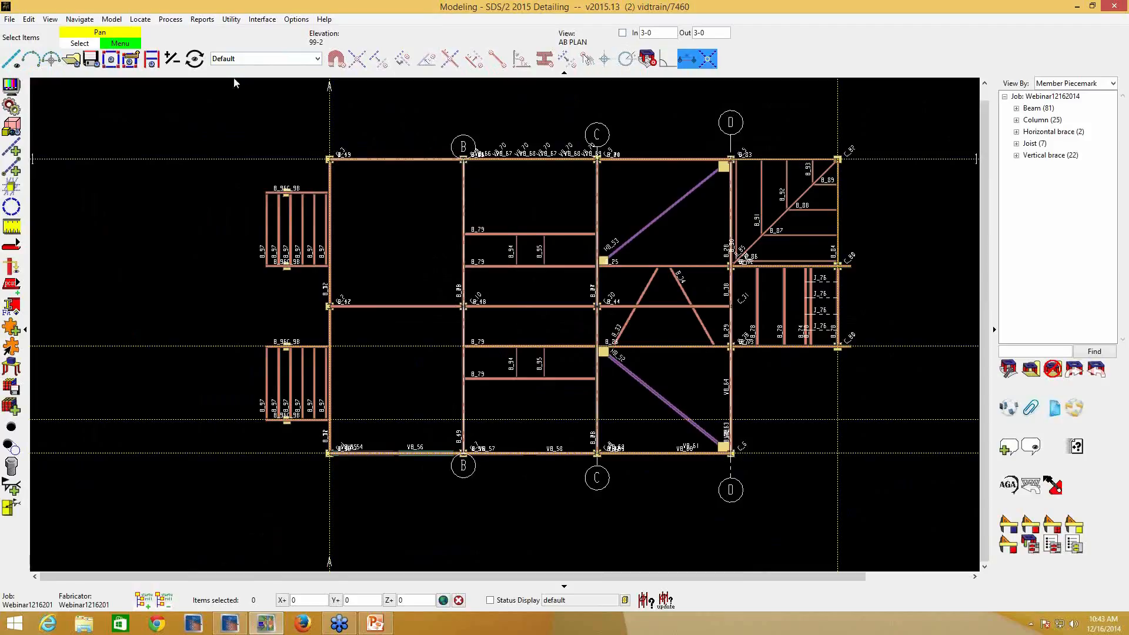
{"action": "left_click", "coordinate": [253, 59]}
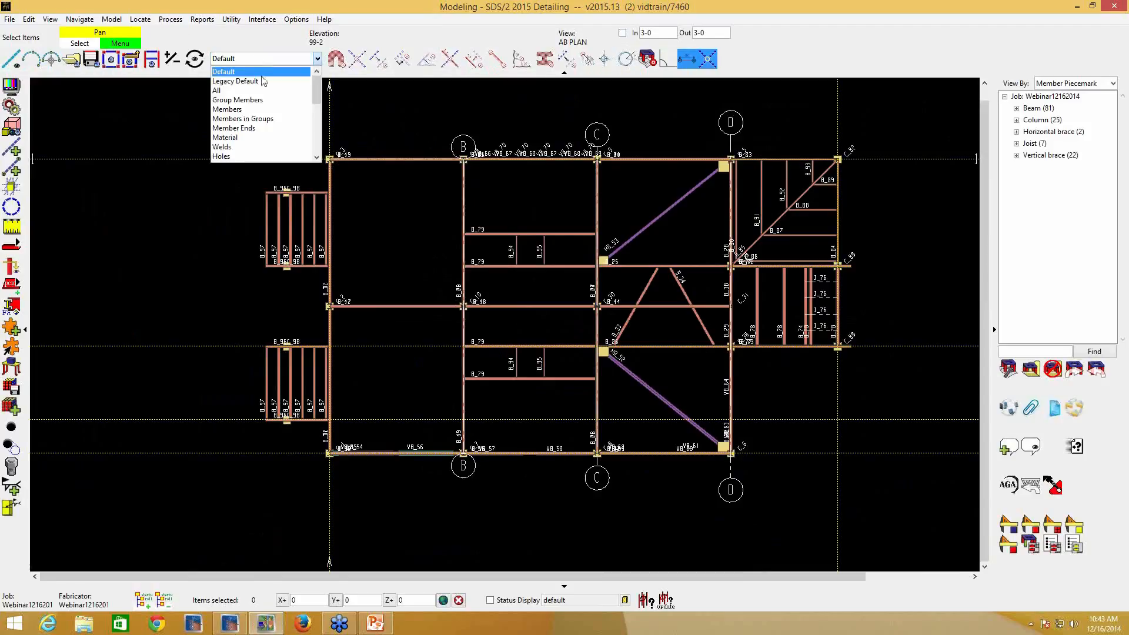
{"action": "scroll", "coordinate": [274, 96], "scroll_direction": "down", "scroll_amount": 4}
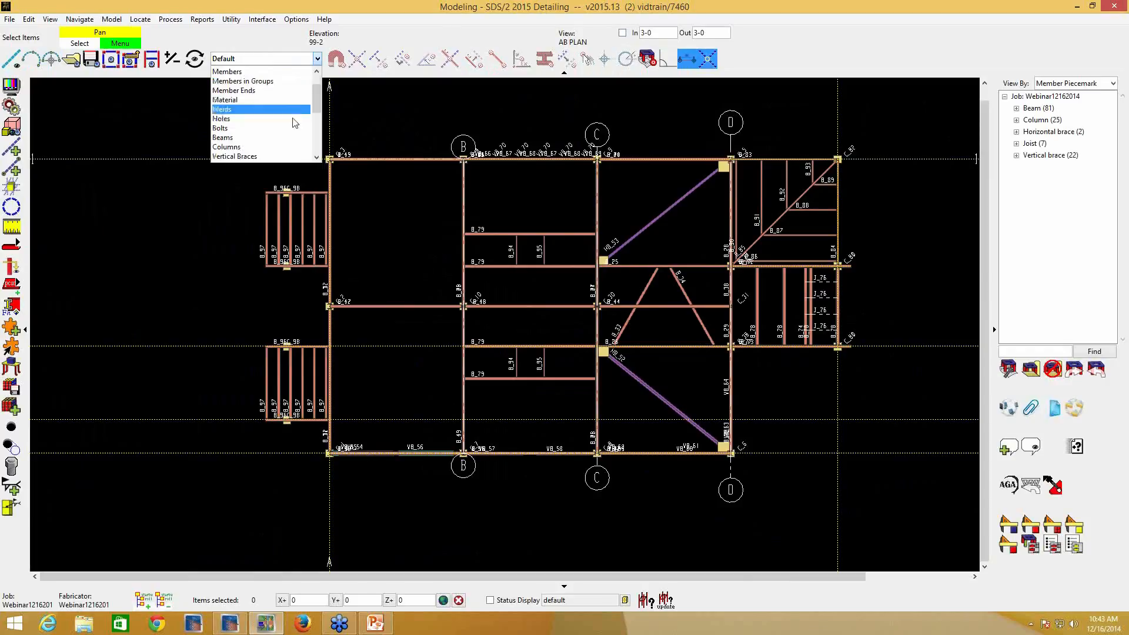
{"action": "scroll", "coordinate": [291, 125], "scroll_direction": "down", "scroll_amount": 1}
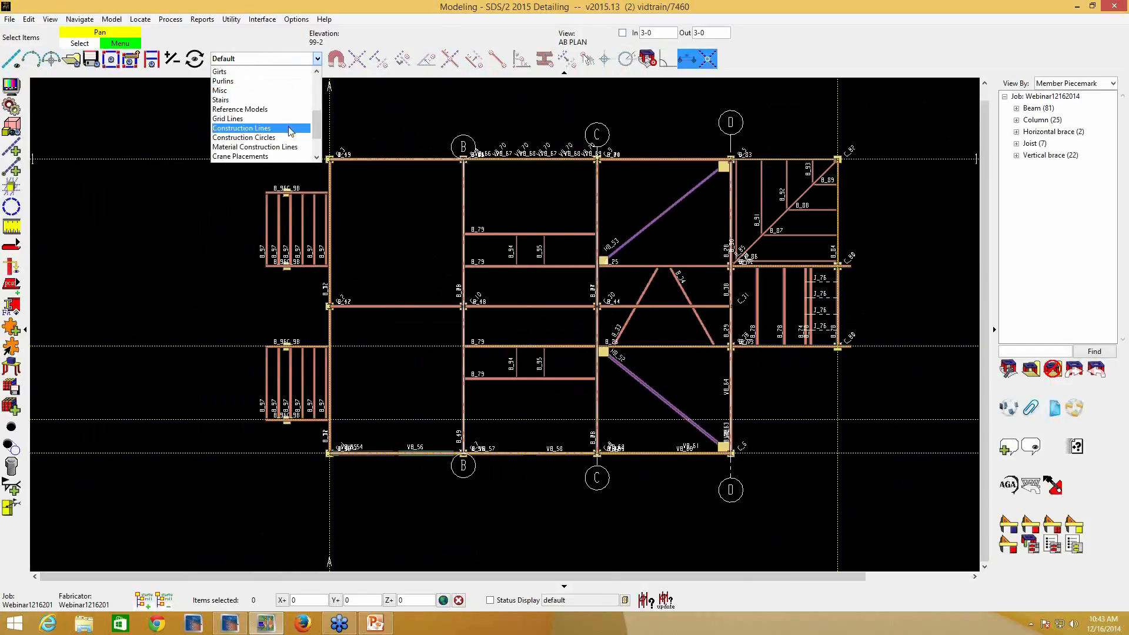
{"action": "left_click", "coordinate": [289, 128]}
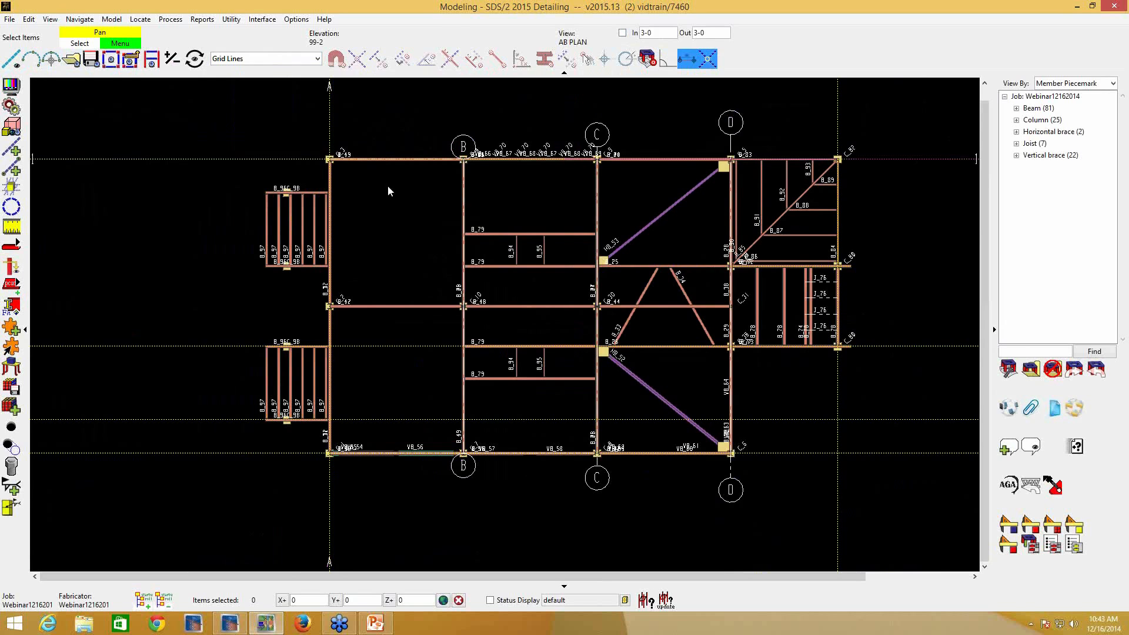
- Turn off the finite setting of grid line B and check how far the line extends around the model
{"action": "double_click", "coordinate": [464, 212]}
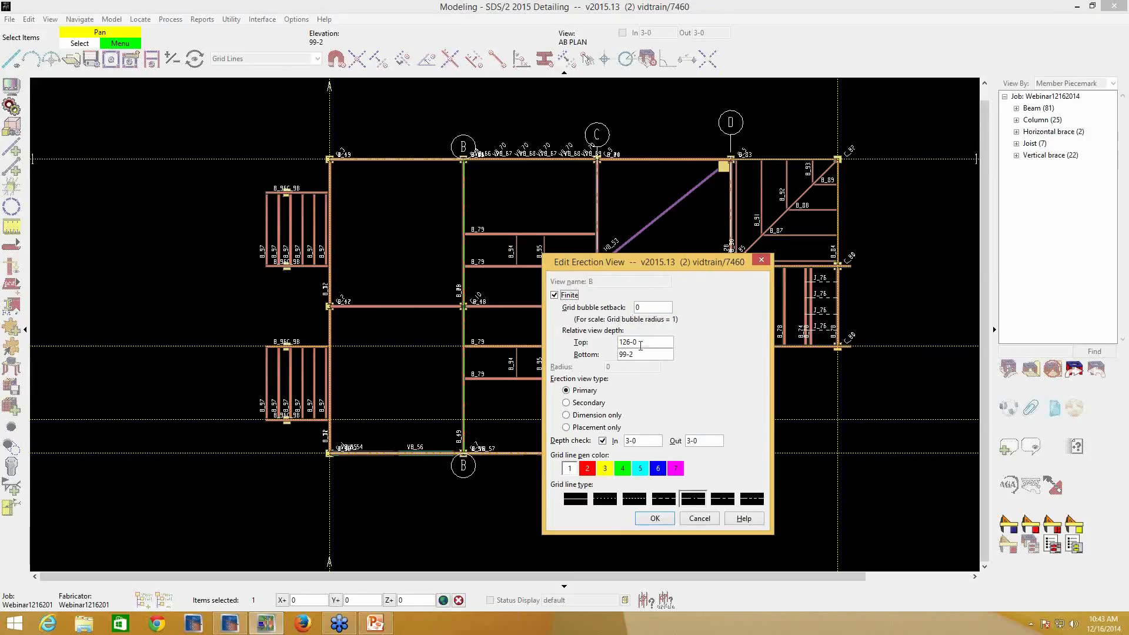
{"action": "left_click", "coordinate": [555, 296]}
{"action": "left_click", "coordinate": [665, 518]}
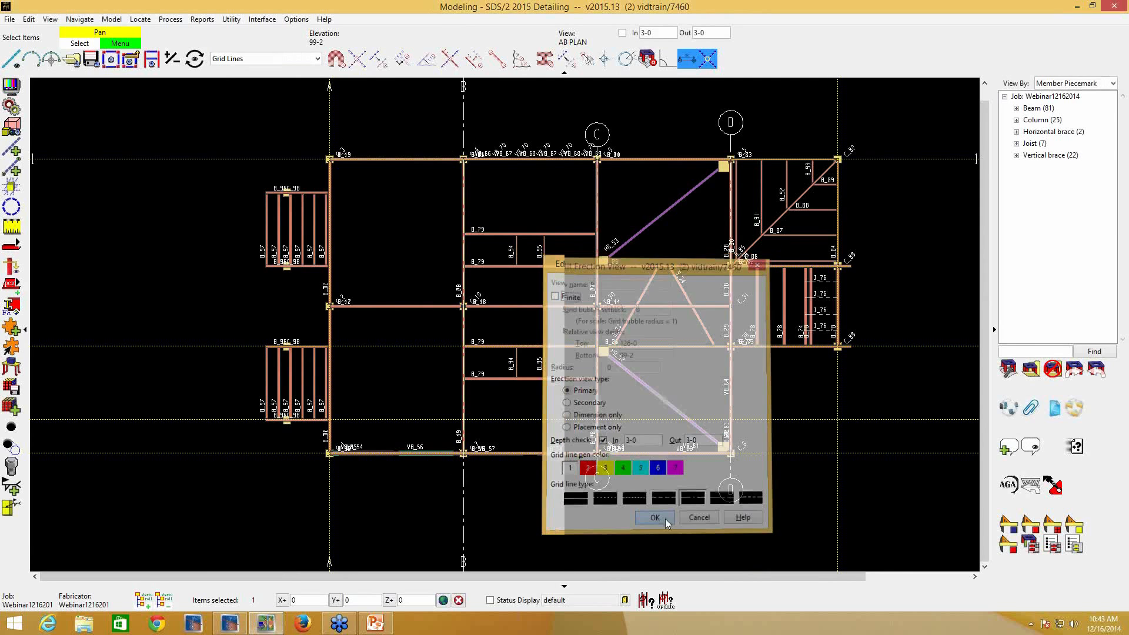
{"action": "scroll", "coordinate": [492, 378], "scroll_direction": "down", "scroll_amount": 2}
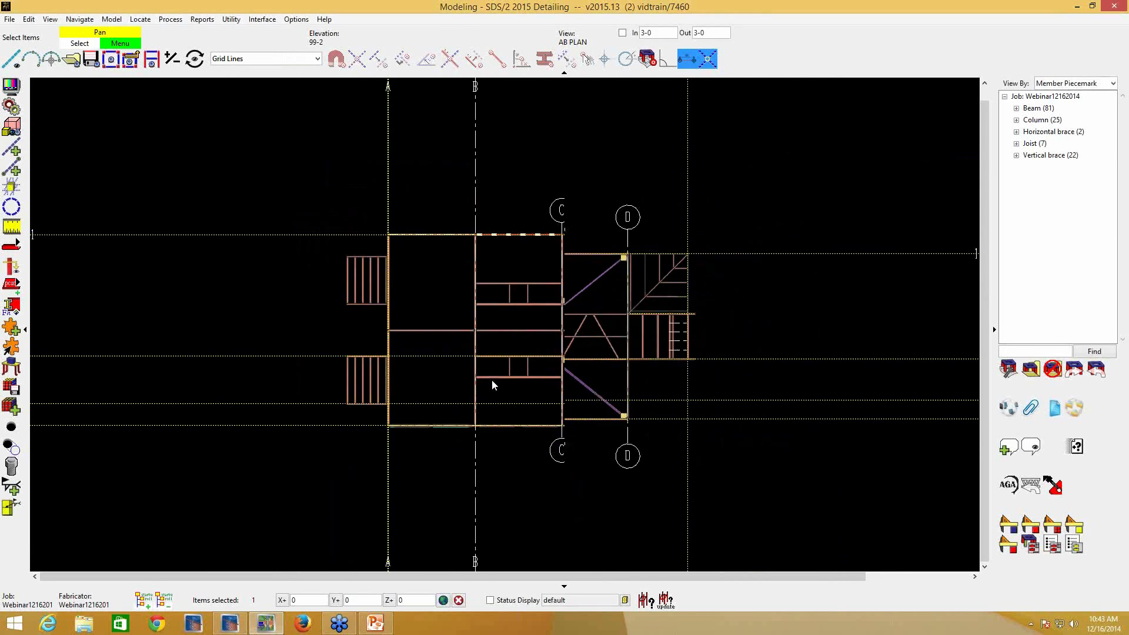
{"action": "scroll", "coordinate": [492, 379], "scroll_direction": "down", "scroll_amount": 2}
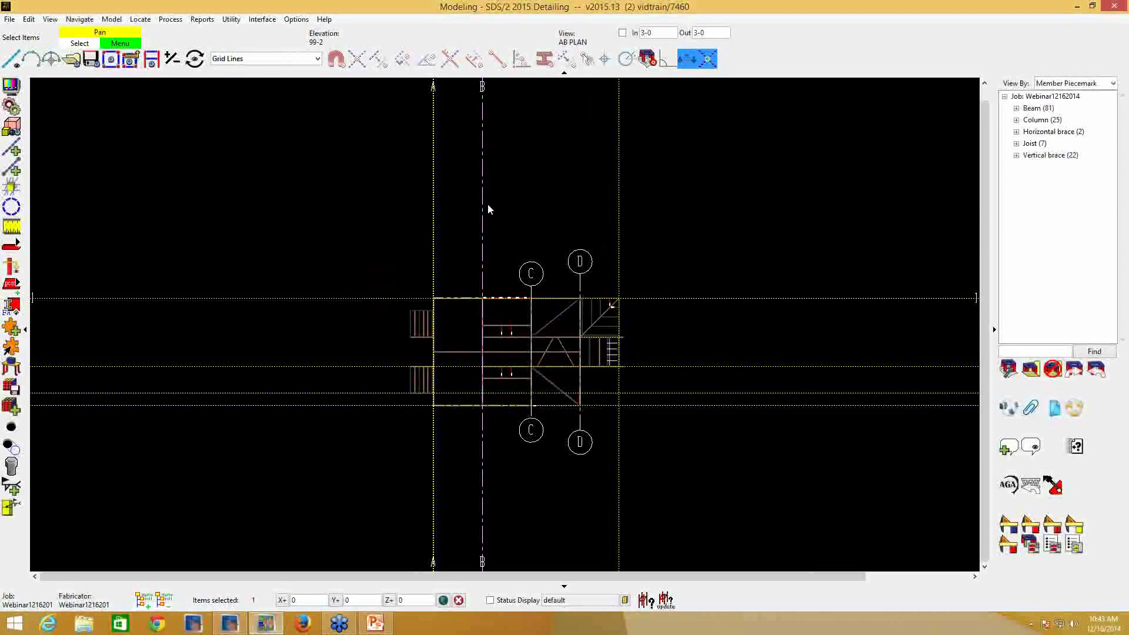
- Make grid line B finite again and check its bubbles beside those of grid lines C and D
{"action": "double_click", "coordinate": [483, 230]}
{"action": "left_click", "coordinate": [555, 296]}
{"action": "left_click", "coordinate": [654, 519]}
{"action": "scroll", "coordinate": [527, 351], "scroll_direction": "up", "scroll_amount": 2}
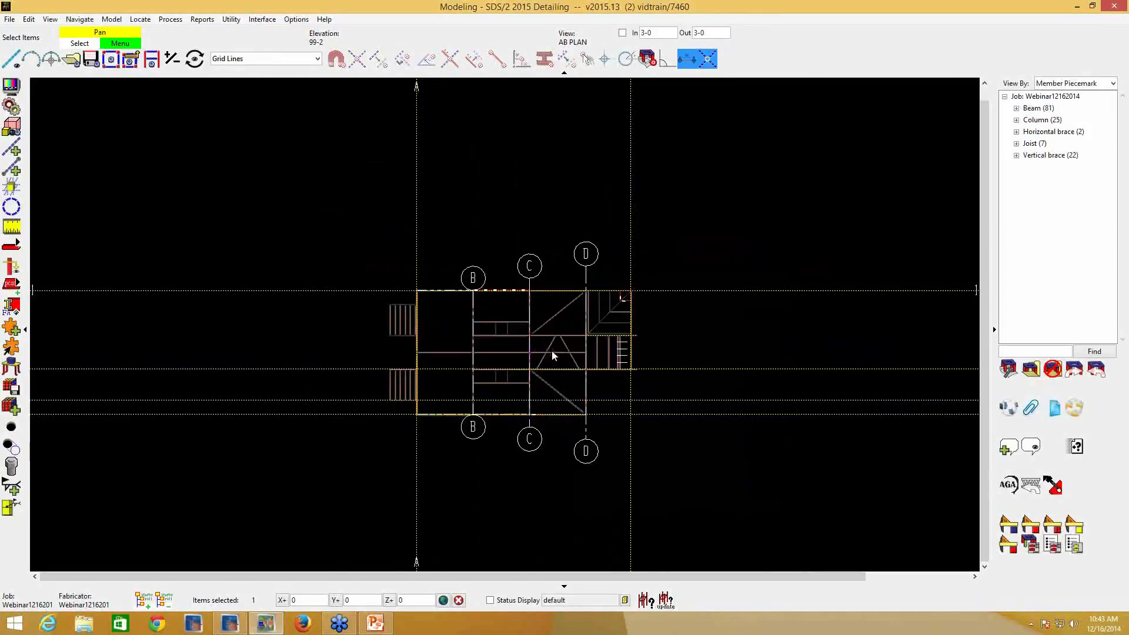
{"action": "scroll", "coordinate": [561, 364], "scroll_direction": "up", "scroll_amount": 1}
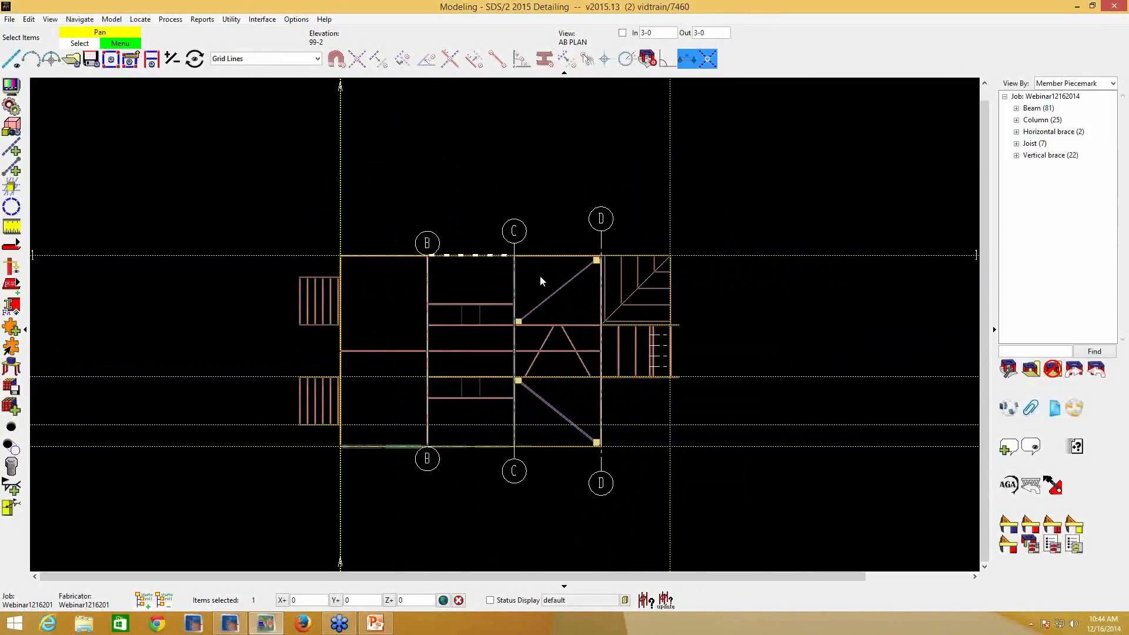
- Review grid line D's erection view settings without changing them, and examine which grid lines appear in the SECOND FLOOR view
{"action": "double_click", "coordinate": [601, 244]}
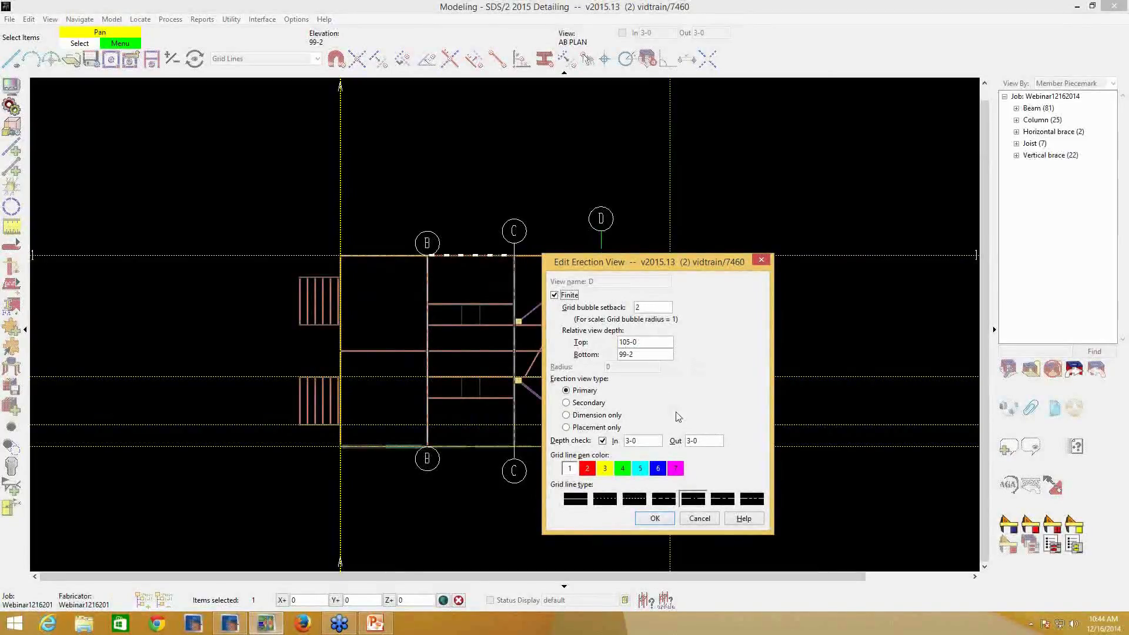
{"action": "left_click", "coordinate": [697, 518]}
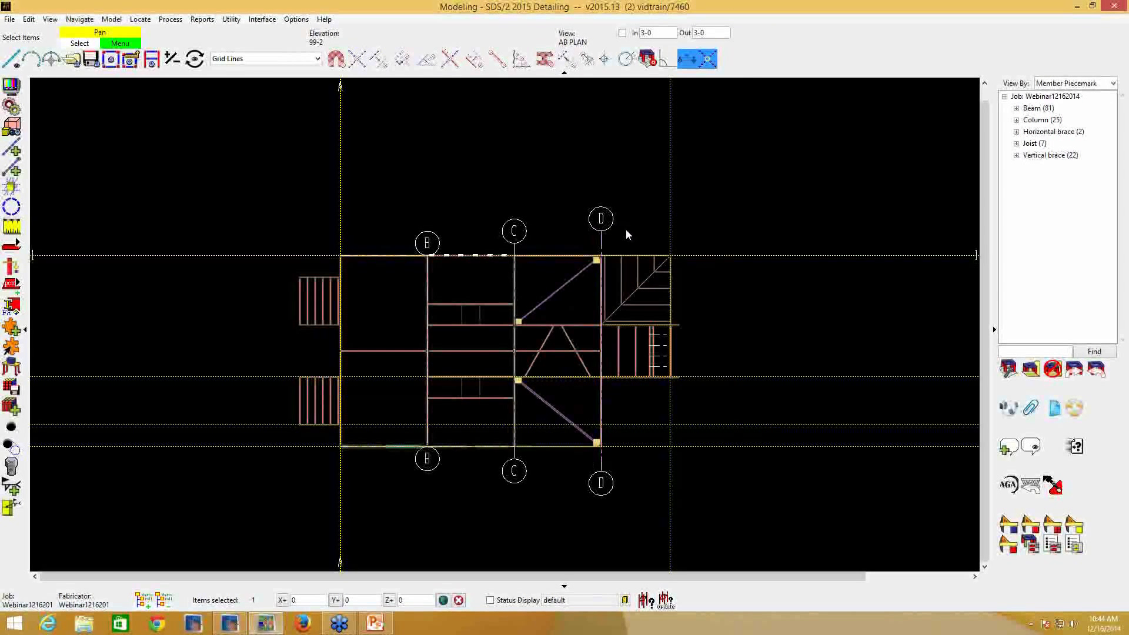
{"action": "left_click", "coordinate": [71, 58]}
{"action": "double_click", "coordinate": [427, 261]}
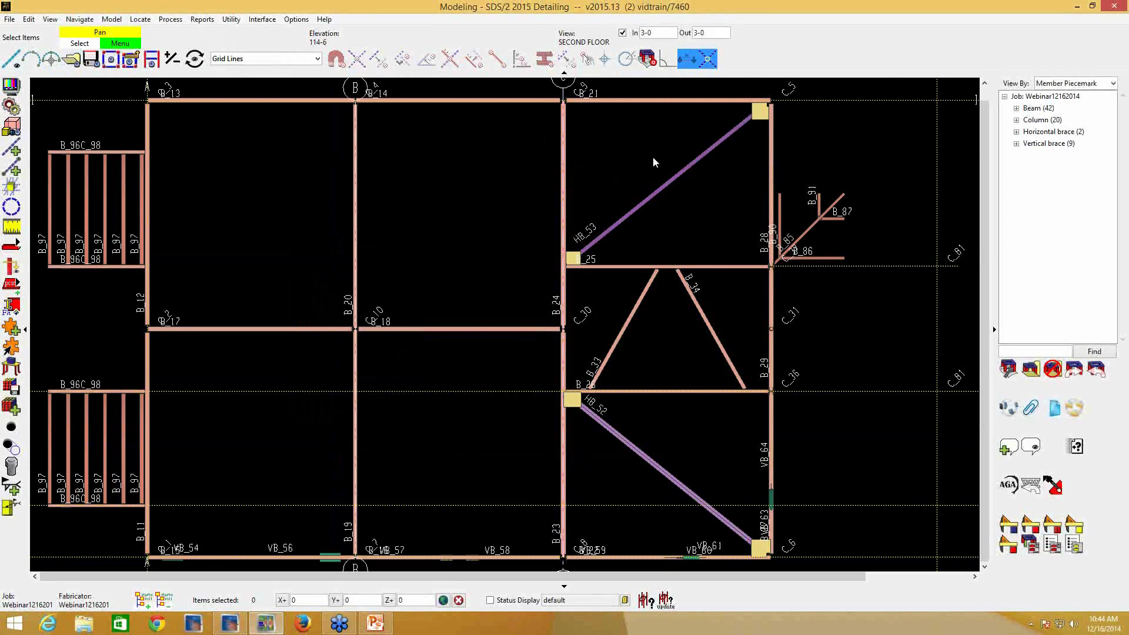
{"action": "scroll", "coordinate": [606, 164], "scroll_direction": "down", "scroll_amount": 1}
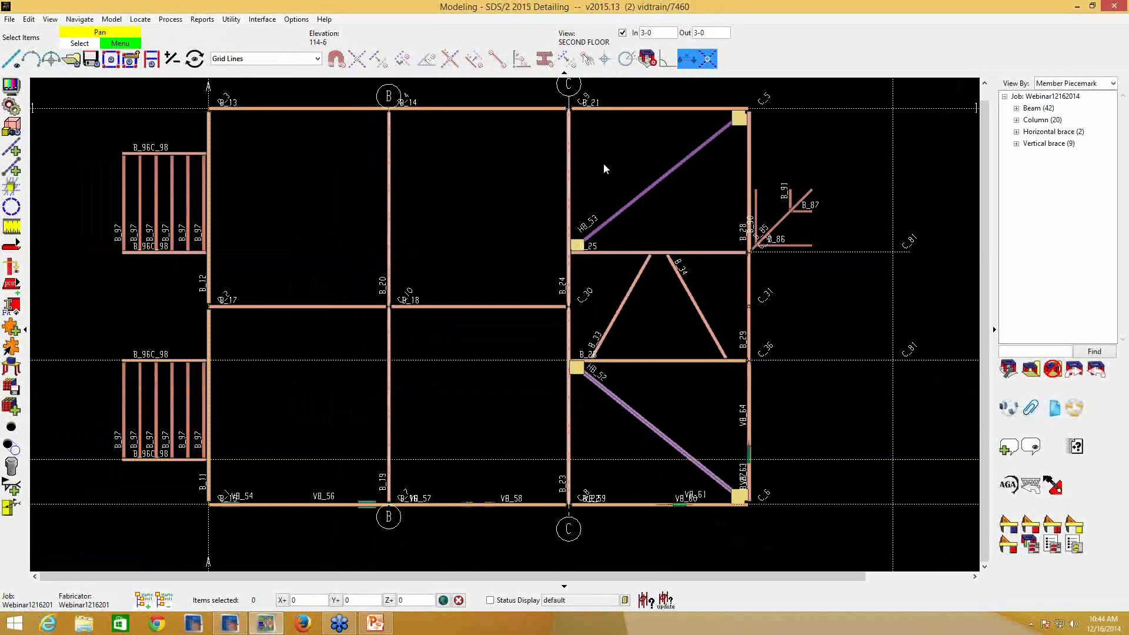
{"action": "scroll", "coordinate": [603, 168], "scroll_direction": "down", "scroll_amount": 2}
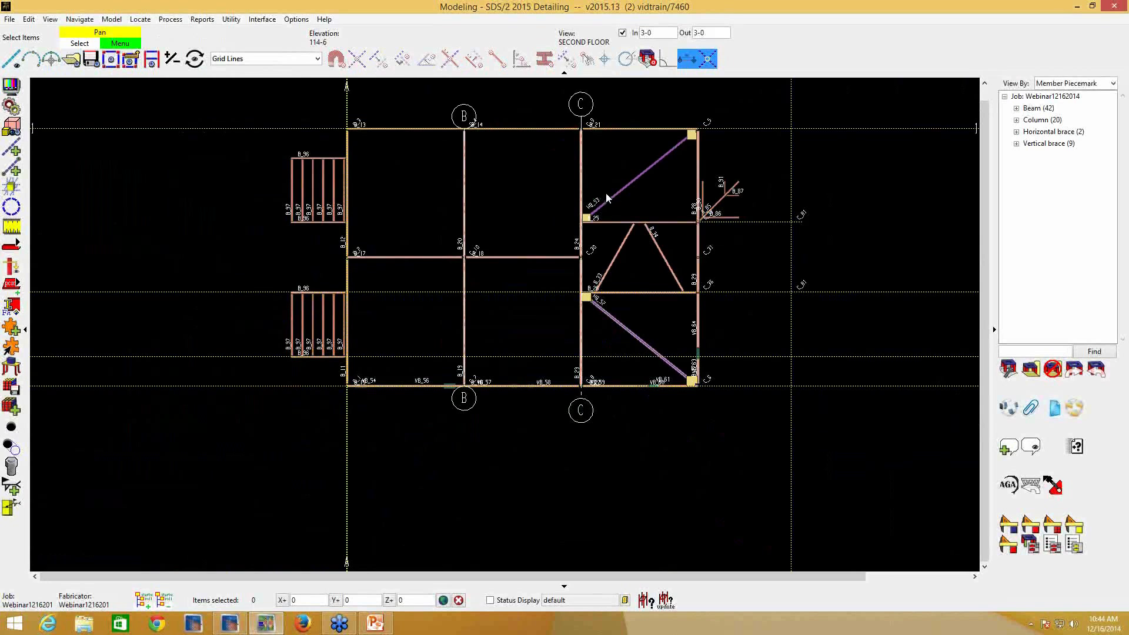
{"action": "scroll", "coordinate": [609, 198], "scroll_direction": "down", "scroll_amount": 2}
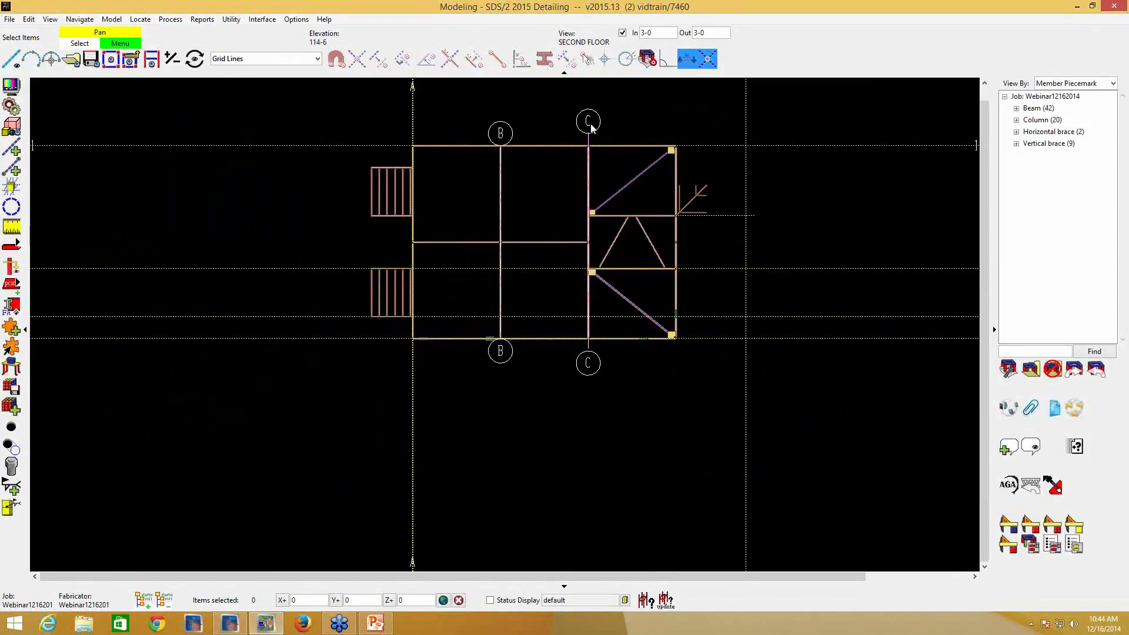
- Reset the selection filter to Default
{"action": "left_click", "coordinate": [316, 58]}
{"action": "scroll", "coordinate": [313, 70], "scroll_direction": "up", "scroll_amount": 5}
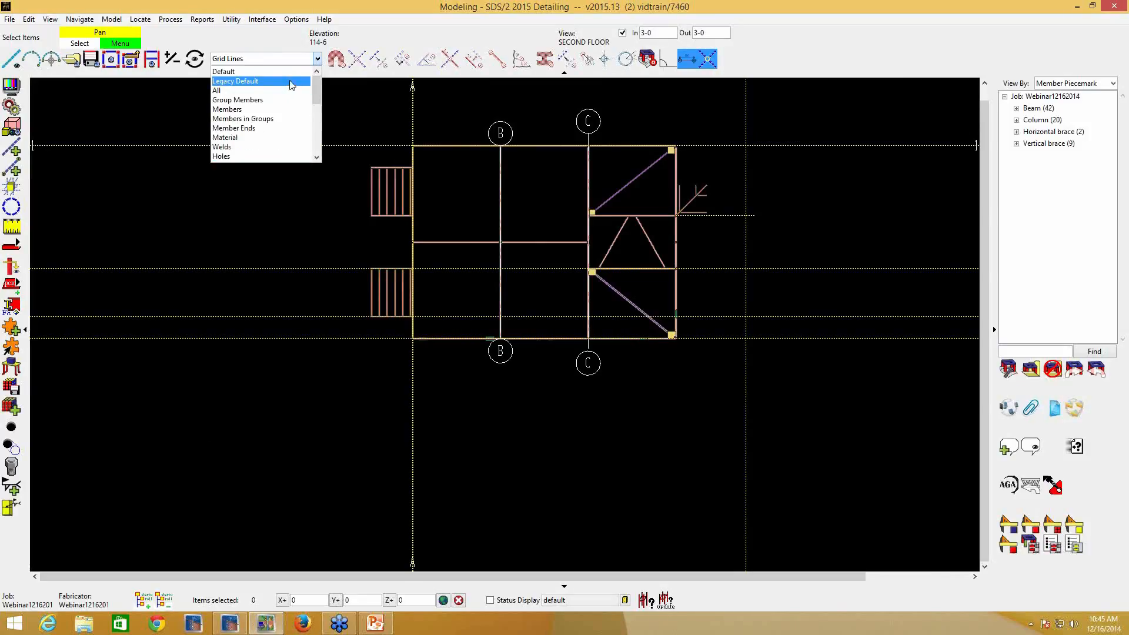
{"action": "left_click", "coordinate": [290, 71]}
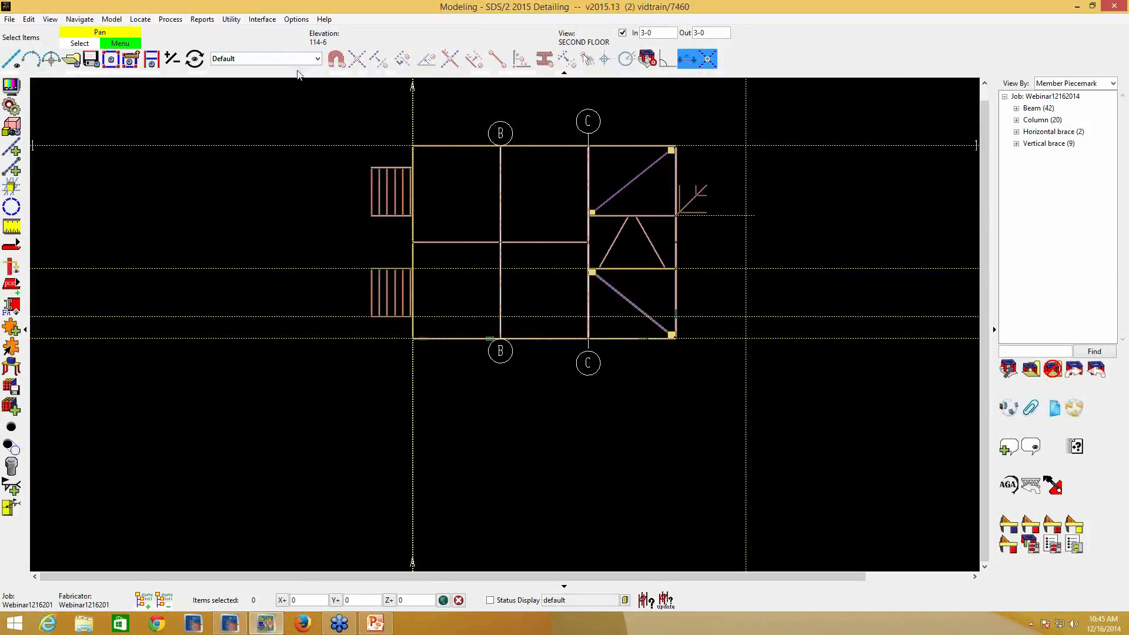
- Open the elevation view of grid line C from its bubble and examine which plan levels it shows
{"action": "left_click", "coordinate": [589, 124]}
{"action": "double_click", "coordinate": [589, 122]}
{"action": "scroll", "coordinate": [624, 207], "scroll_direction": "down", "scroll_amount": 2}
{"action": "middle_click_drag", "start_coordinate": [661, 253], "coordinate": [597, 265]}
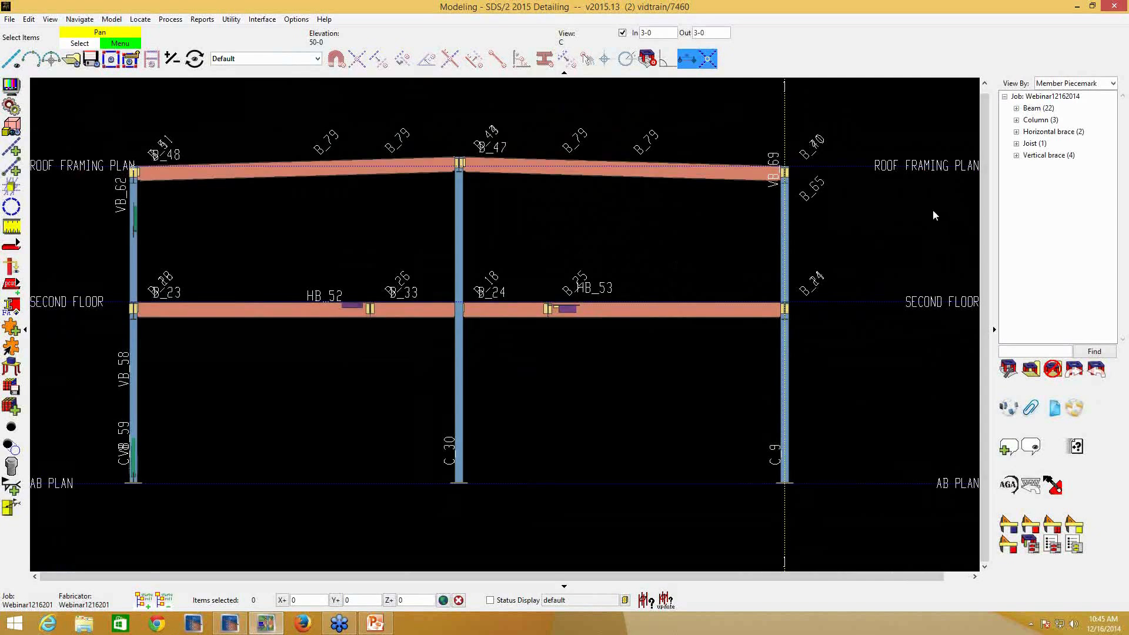
- Return to the AB PLAN view and open the elevation of grid line D to examine its limited view depth
{"action": "double_click", "coordinate": [954, 485]}
{"action": "scroll", "coordinate": [760, 379], "scroll_direction": "down", "scroll_amount": 2}
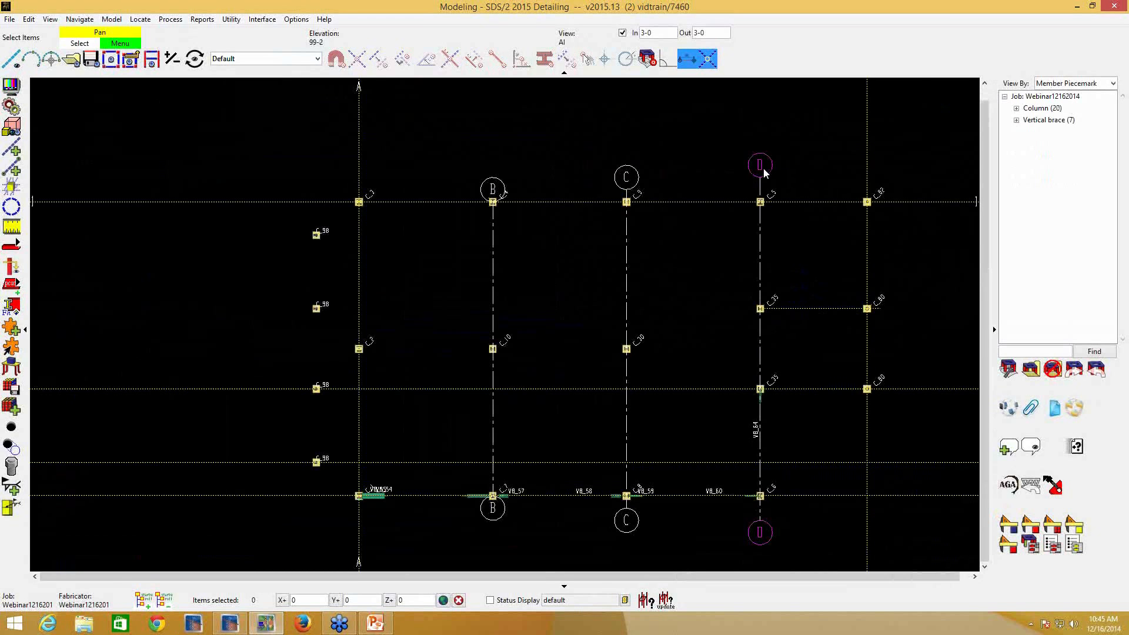
{"action": "double_click", "coordinate": [762, 169]}
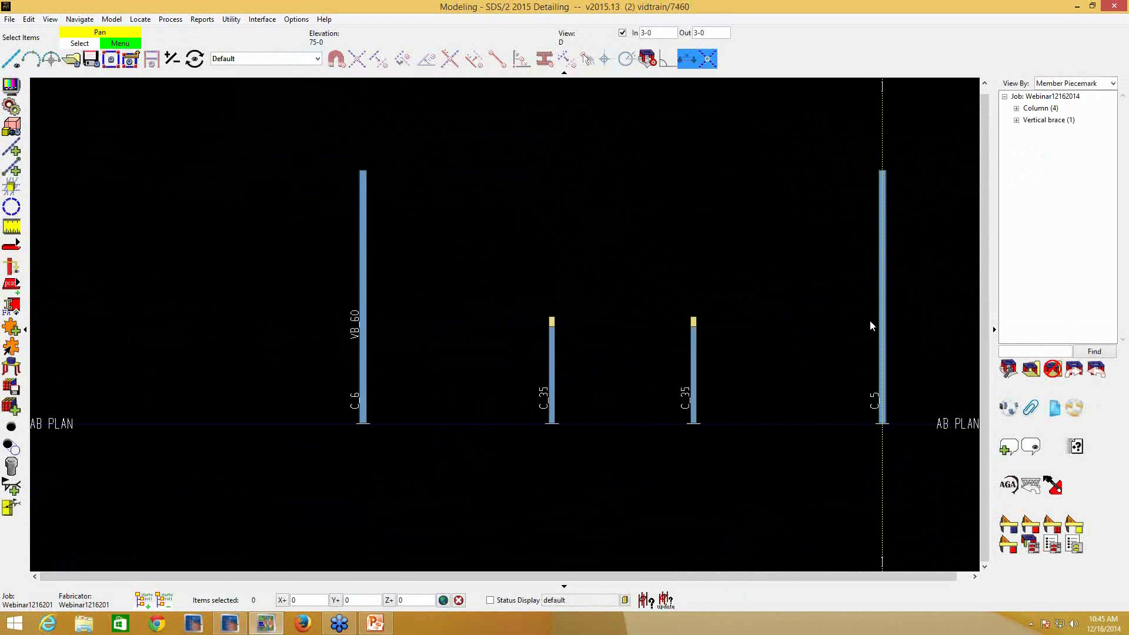
{"action": "middle_click_drag", "start_coordinate": [917, 334], "coordinate": [830, 341]}
{"action": "scroll", "coordinate": [817, 339], "scroll_direction": "down", "scroll_amount": 2}
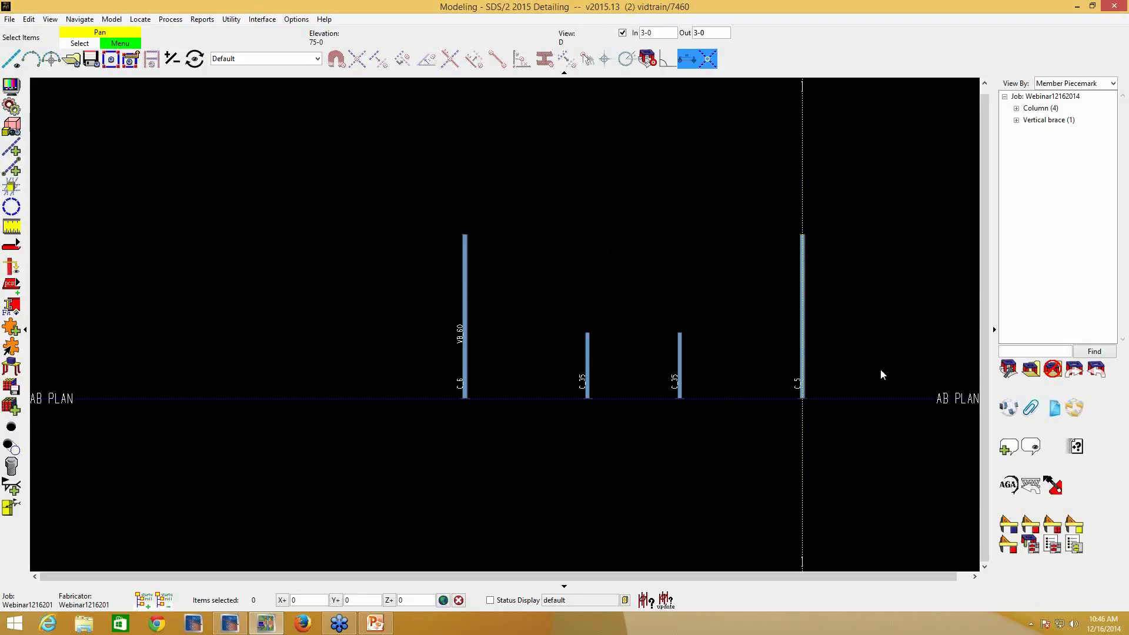
- Go back to the AB PLAN view and turn off depth checking so all members and grid lines display
{"action": "left_click", "coordinate": [939, 400]}
{"action": "right_click", "coordinate": [940, 400]}
{"action": "left_click", "coordinate": [941, 400]}
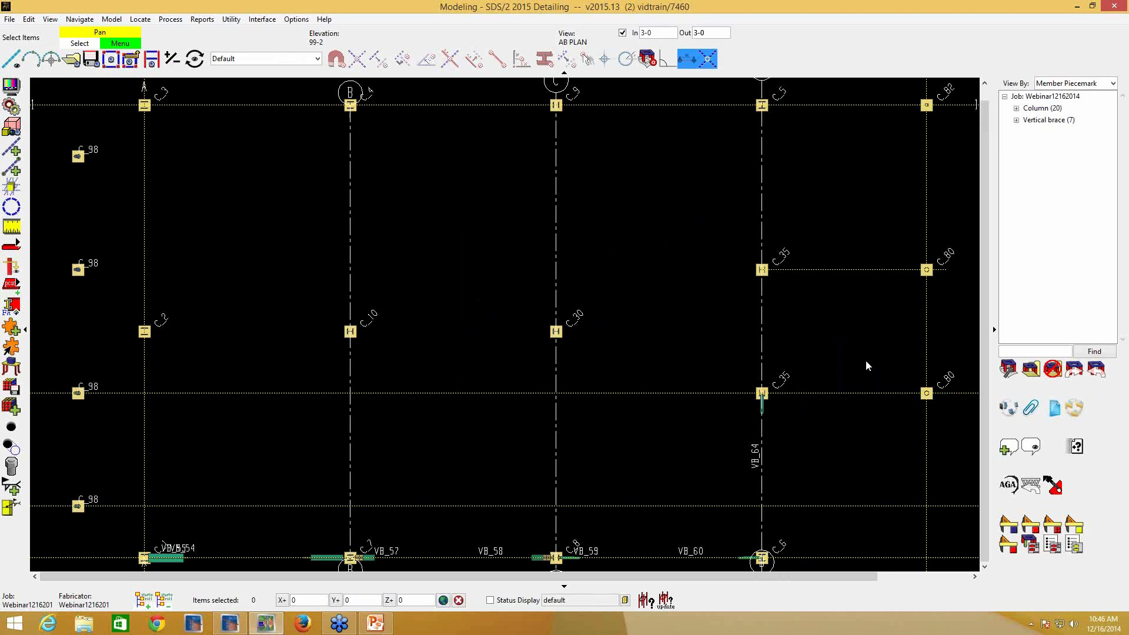
{"action": "left_click", "coordinate": [622, 33]}
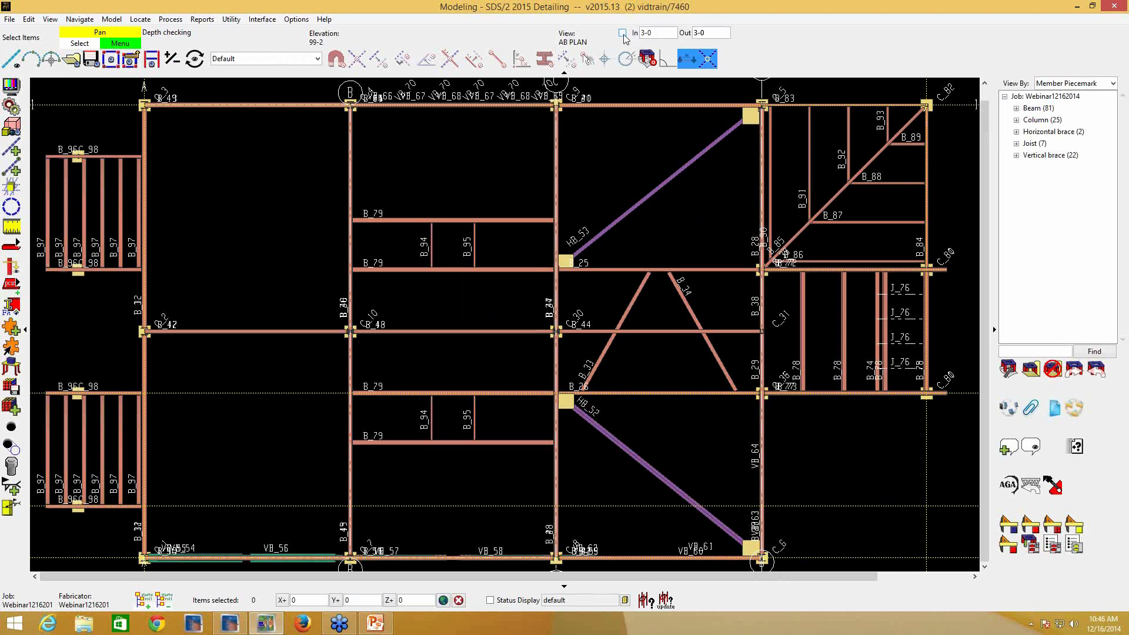
{"action": "scroll", "coordinate": [653, 229], "scroll_direction": "down", "scroll_amount": 3}
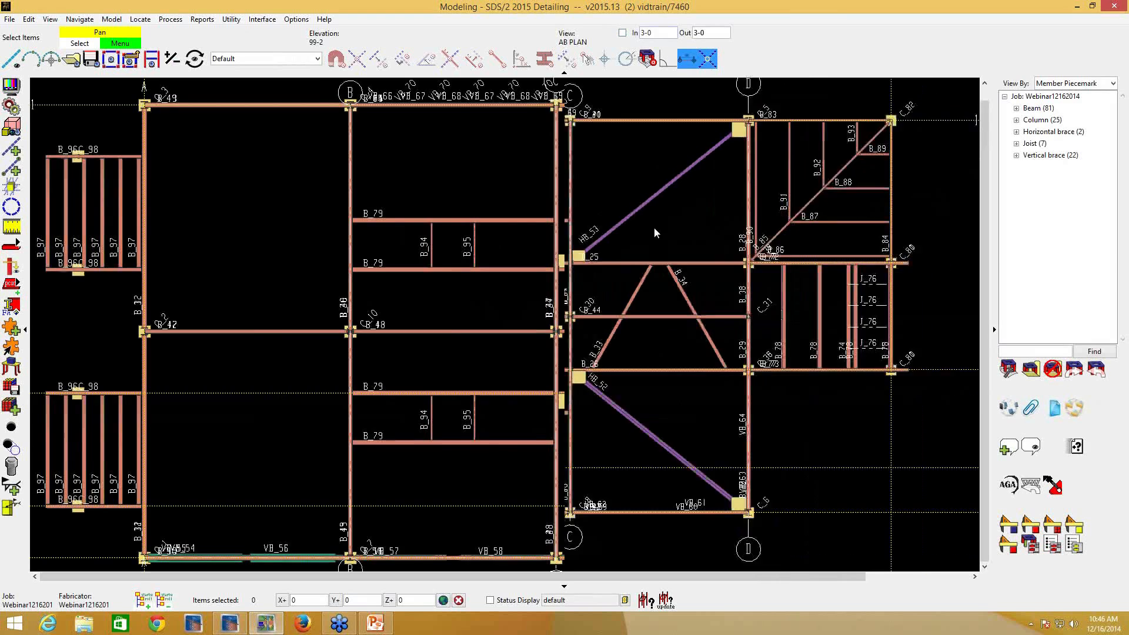
{"action": "scroll", "coordinate": [633, 209], "scroll_direction": "down", "scroll_amount": 2}
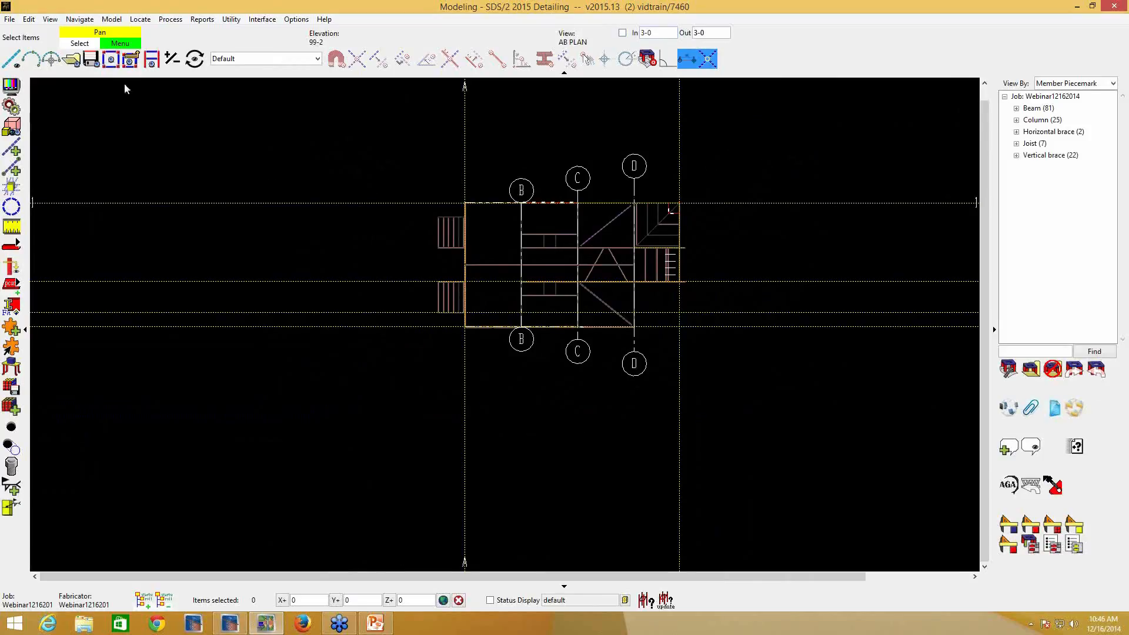
- Open the list of erection views offered for deletion and close it without selecting any view
{"action": "left_click", "coordinate": [9, 19]}
{"action": "mouse_move", "coordinate": [46, 42]}
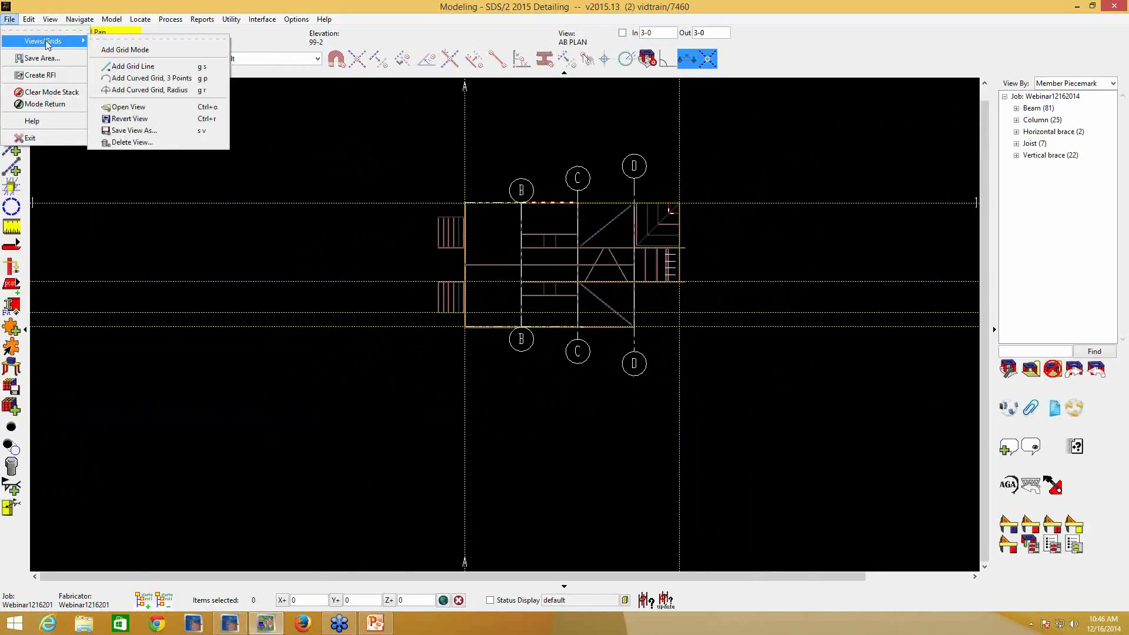
{"action": "left_click", "coordinate": [170, 143]}
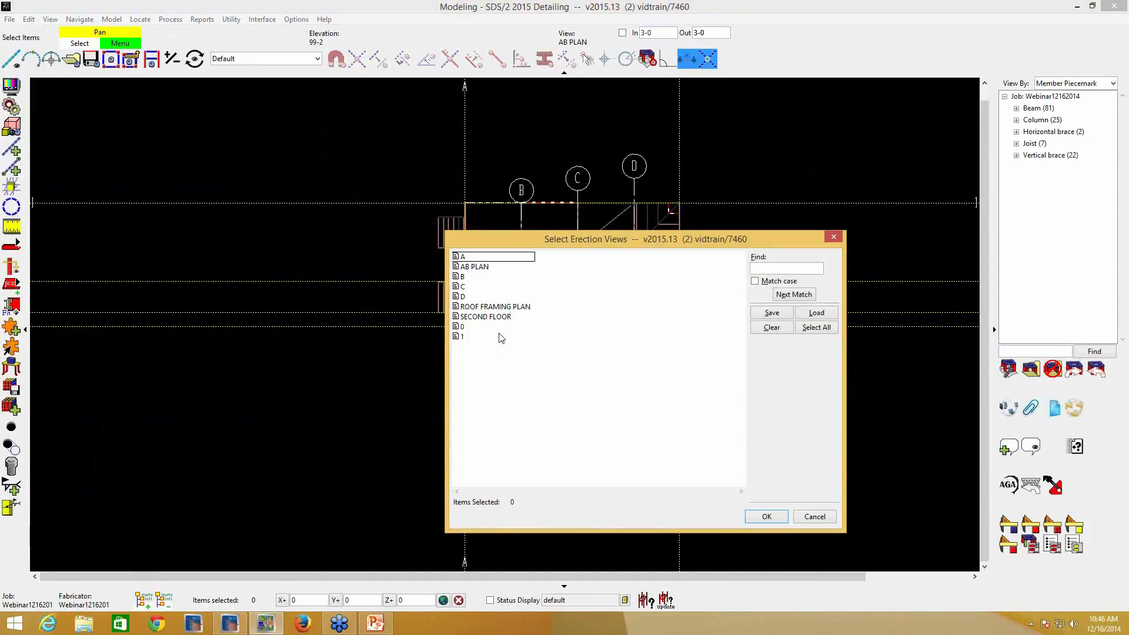
{"action": "left_click", "coordinate": [766, 516]}
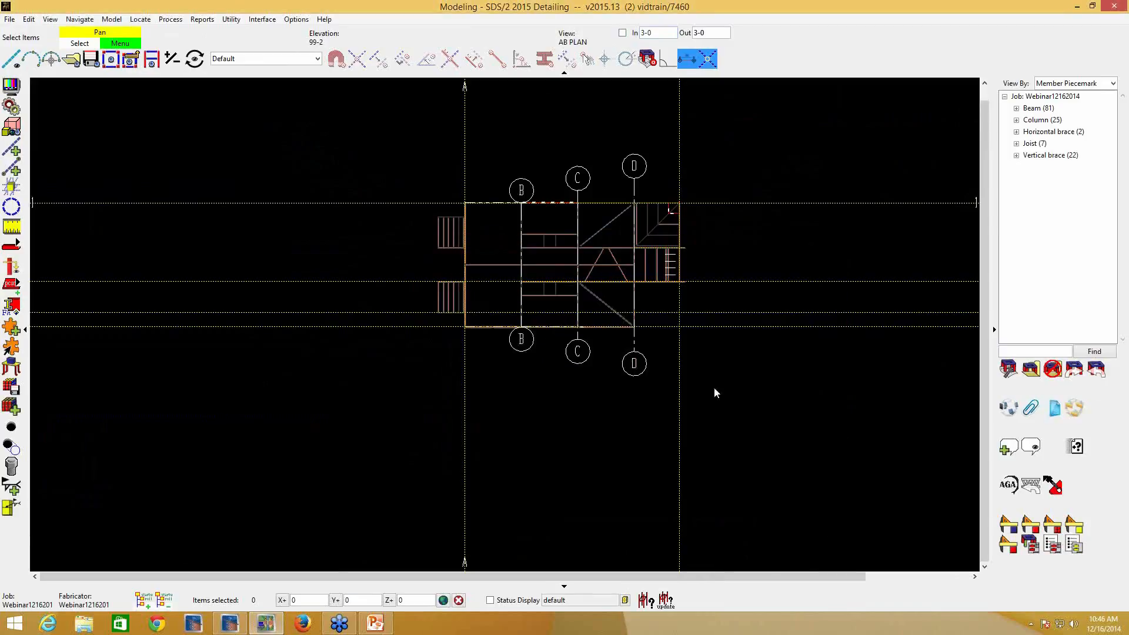
- Set the selection filter to Grid Lines, then delete grid lines C and D from the plan
{"action": "left_click", "coordinate": [316, 58]}
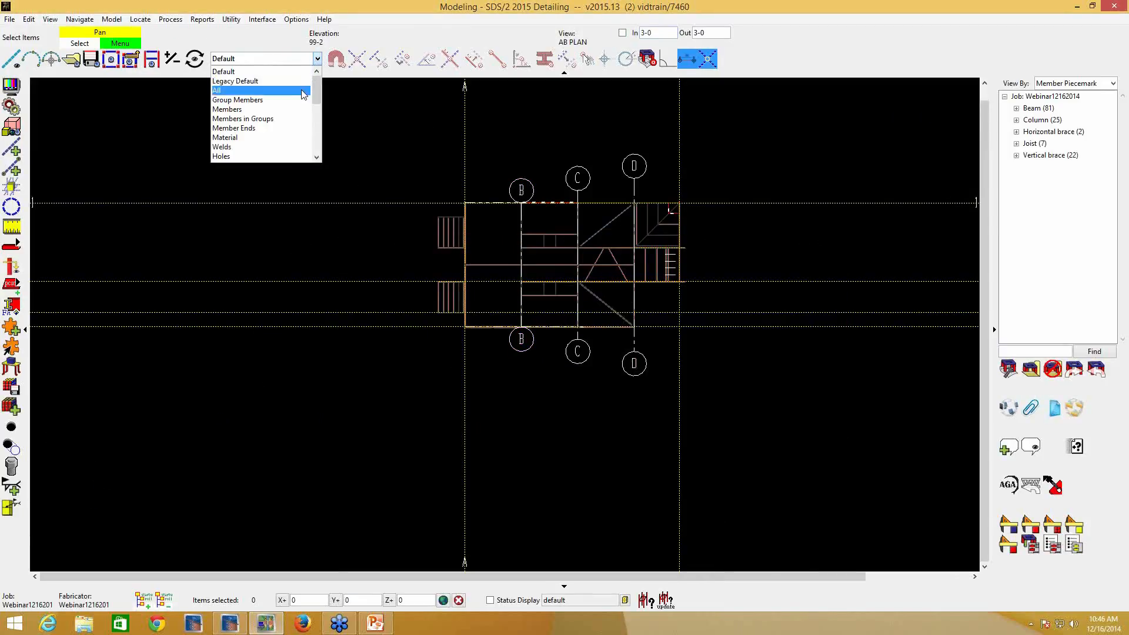
{"action": "scroll", "coordinate": [286, 130], "scroll_direction": "down", "scroll_amount": 1}
{"action": "scroll", "coordinate": [286, 129], "scroll_direction": "down", "scroll_amount": 2}
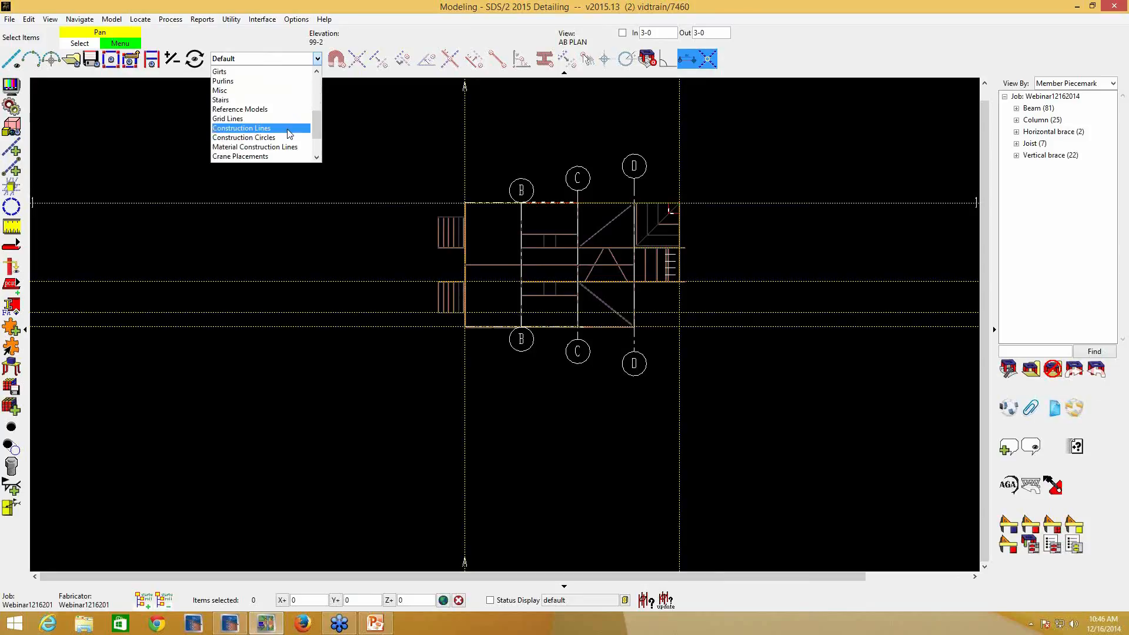
{"action": "left_click", "coordinate": [288, 126]}
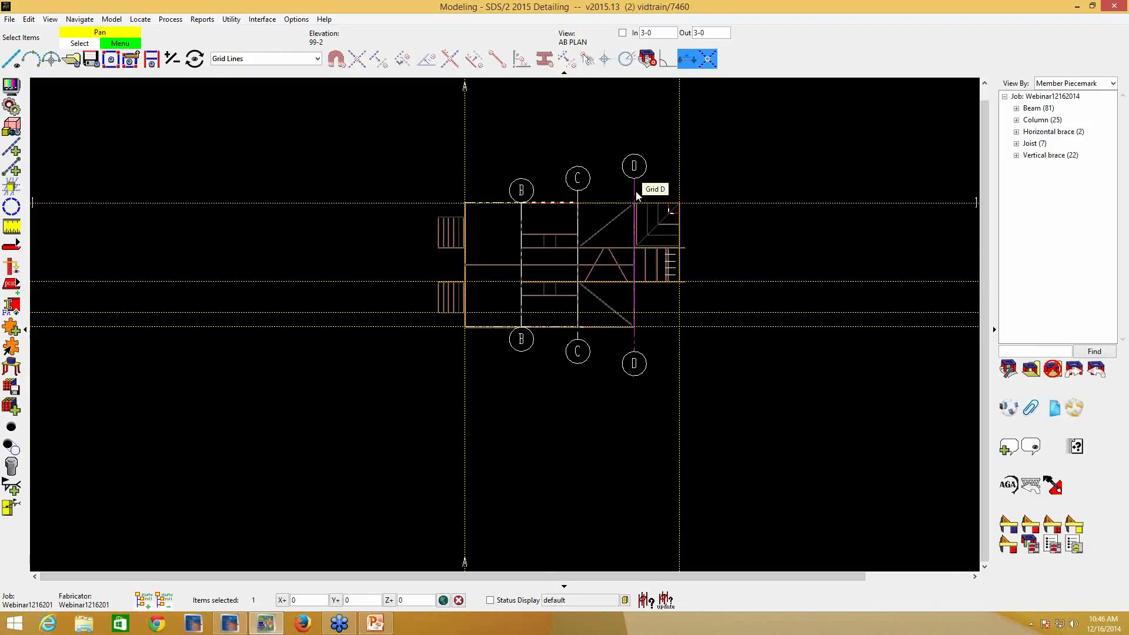
{"action": "left_click", "coordinate": [581, 195], "text": "shift"}
{"action": "key", "text": "Delete"}
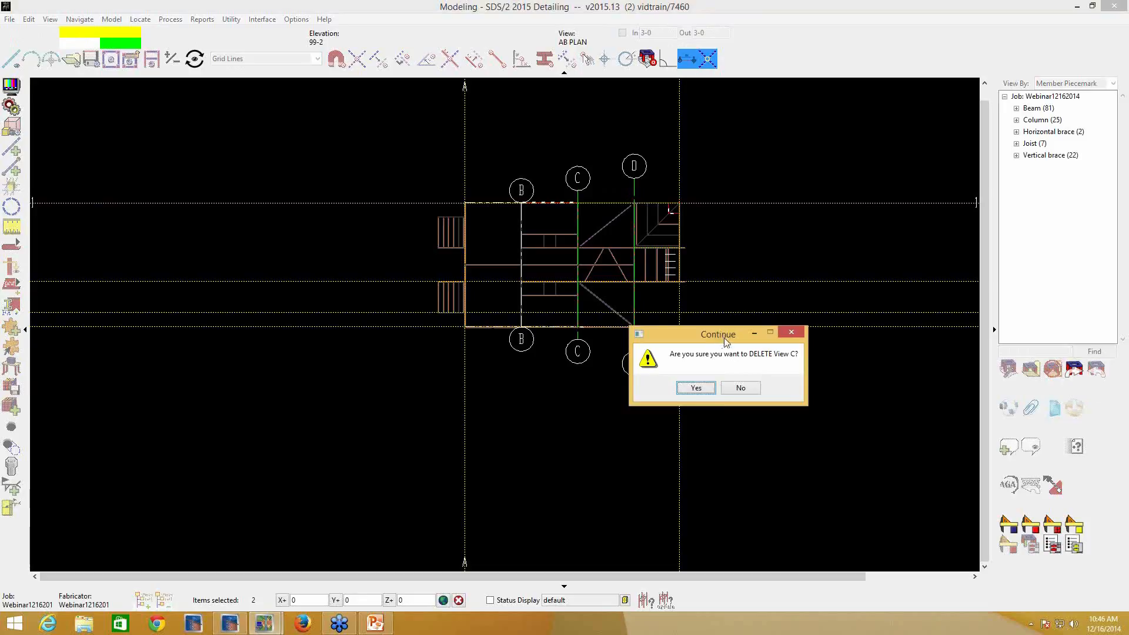
{"action": "left_click", "coordinate": [699, 389]}
{"action": "left_click", "coordinate": [699, 389]}
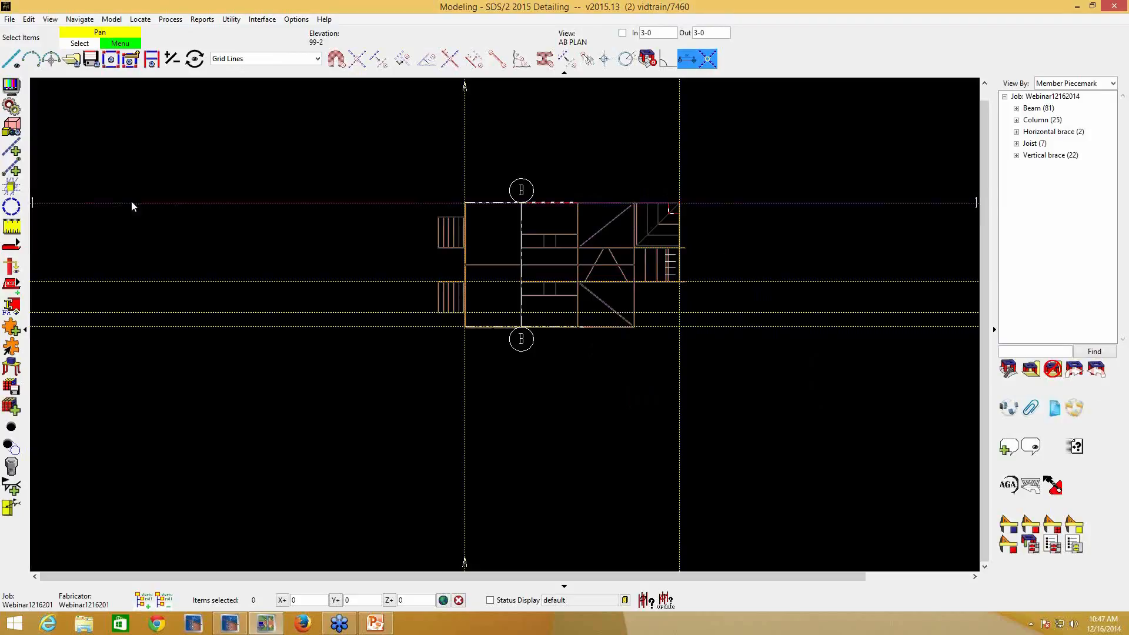
- Try to add a finite grid line named B at the former grid C location, with bubble setback 1 and top view depth 126-0
{"action": "left_click", "coordinate": [11, 61]}
{"action": "left_click", "coordinate": [579, 334]}
{"action": "left_click", "coordinate": [590, 217]}
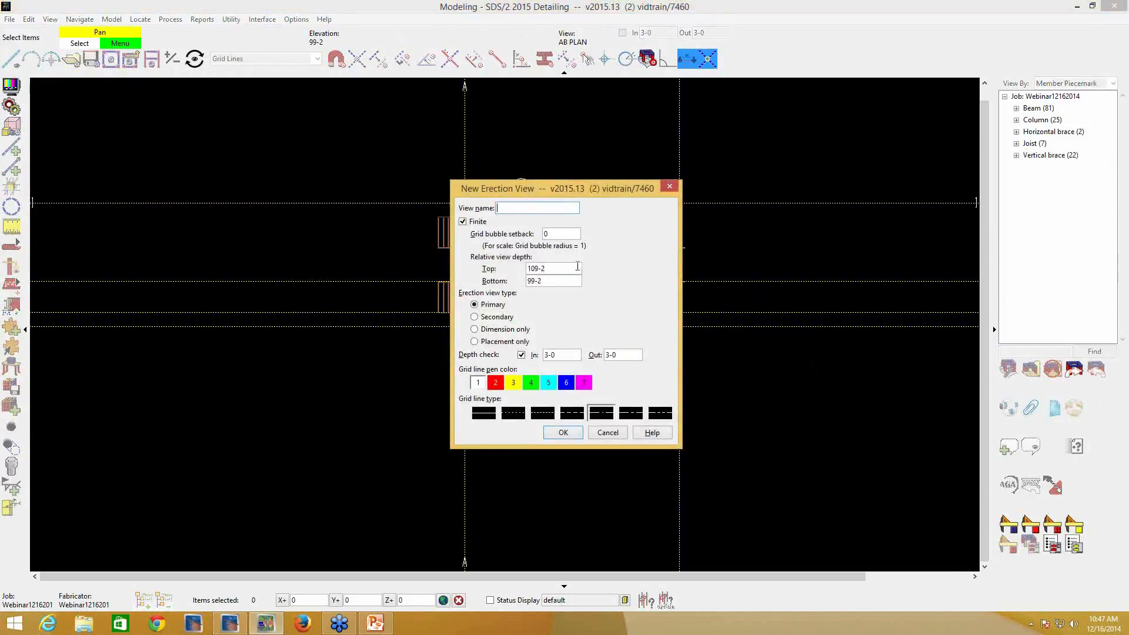
{"action": "type", "text": "B"}
{"action": "left_click", "coordinate": [548, 234]}
{"action": "type", "text": "1"}
{"action": "double_click", "coordinate": [551, 269]}
{"action": "type", "text": "126-0"}
{"action": "left_click", "coordinate": [576, 435]}
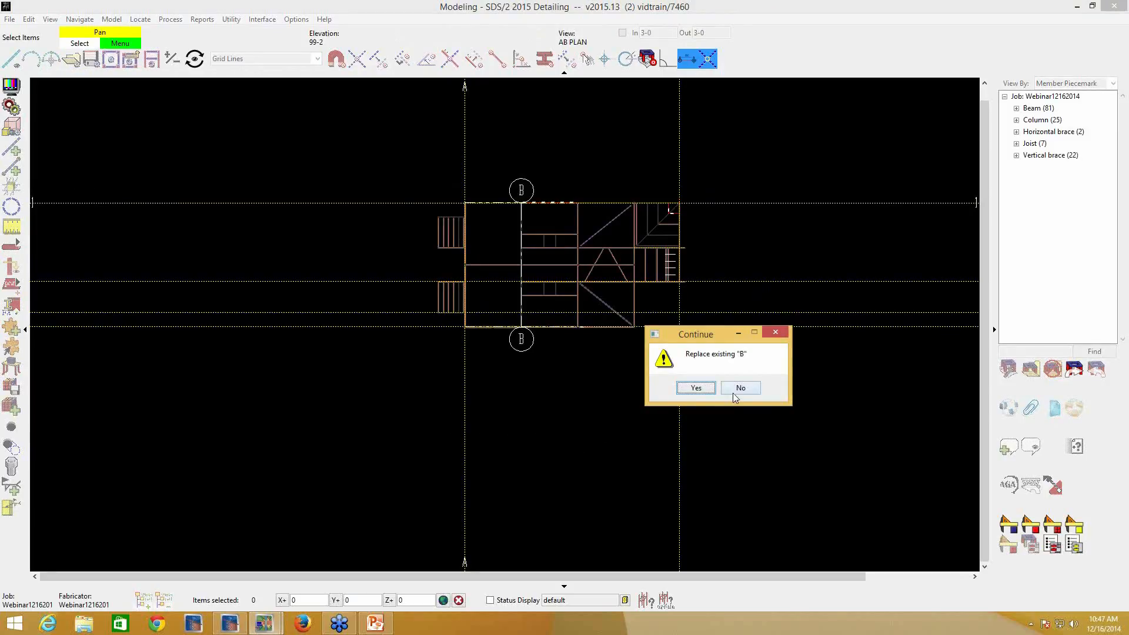
{"action": "left_click", "coordinate": [694, 389]}
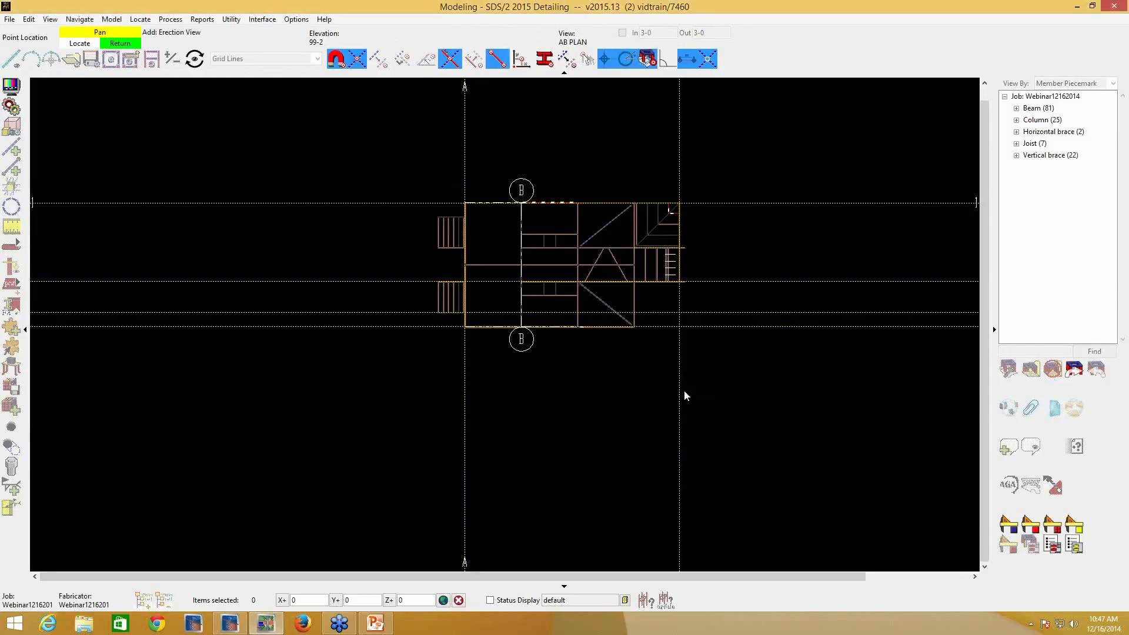
- Add finite grid line C along the column line between grid B and the former grid D, keeping the entered setback and depth
{"action": "left_click", "coordinate": [577, 340]}
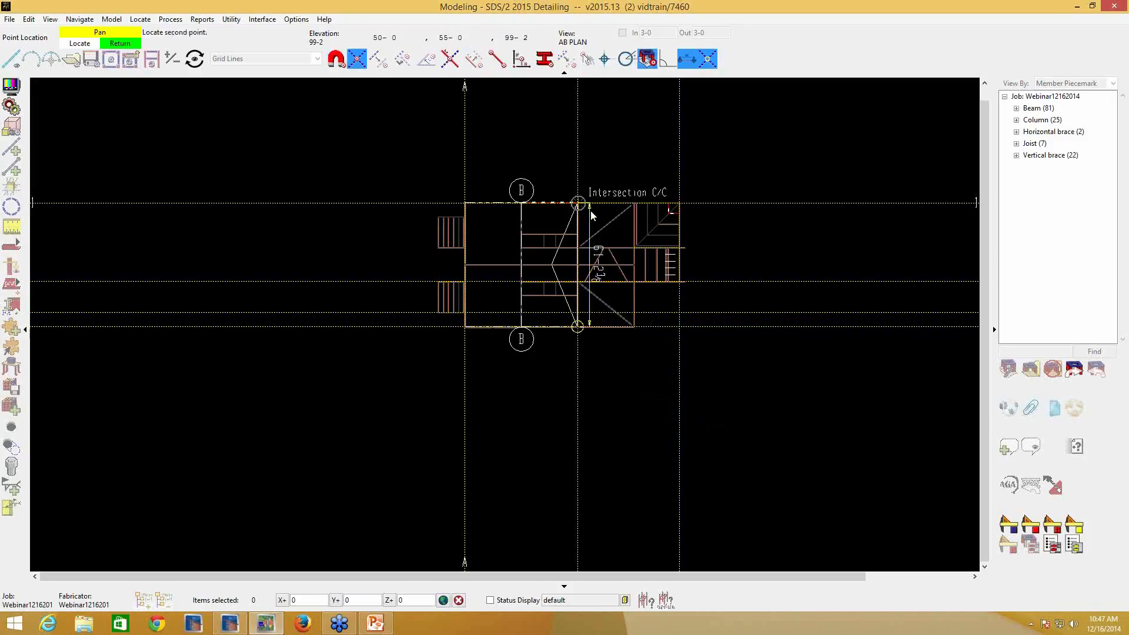
{"action": "left_click", "coordinate": [591, 210]}
{"action": "type", "text": "C"}
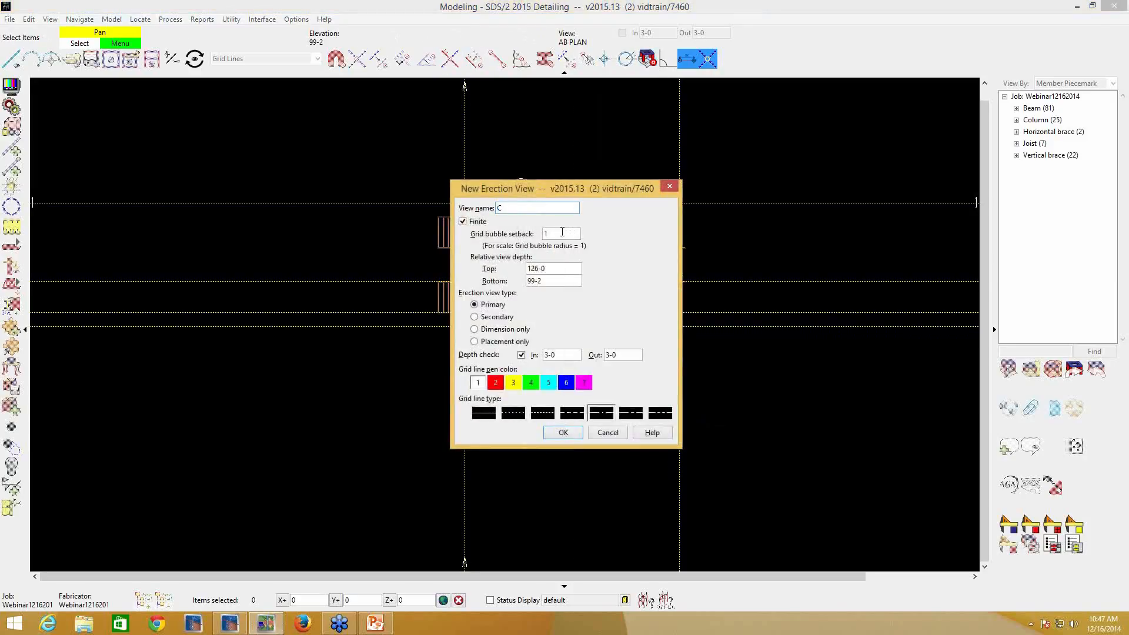
{"action": "left_click", "coordinate": [571, 430]}
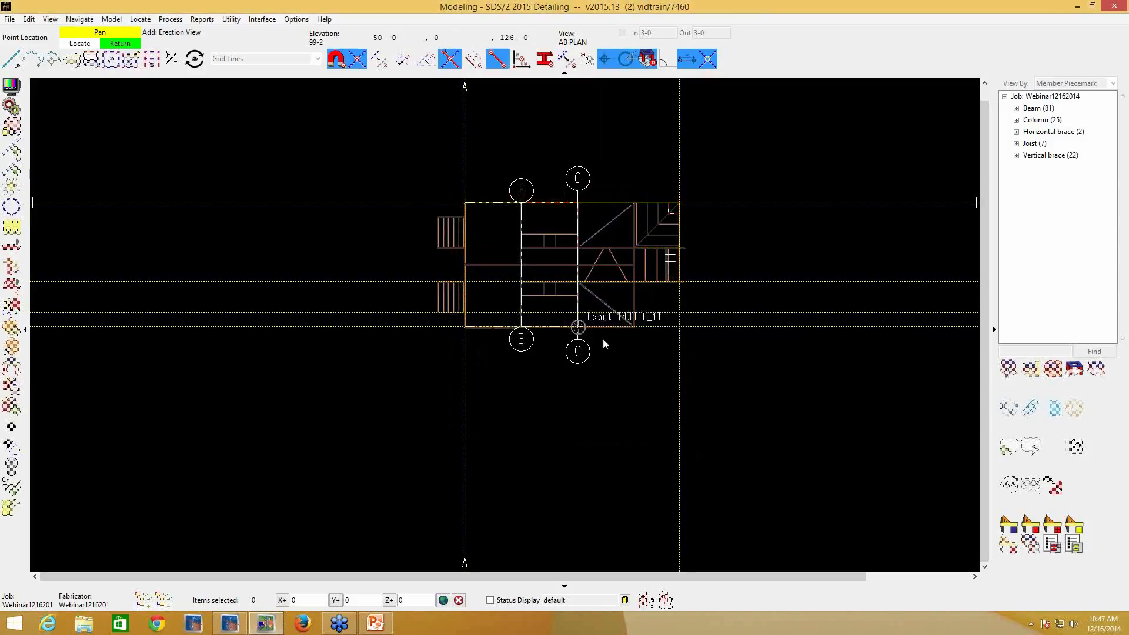
- Add finite grid line D along the next frame line beyond C, with bubble setback 2 and top view depth 105-0
{"action": "left_click", "coordinate": [633, 329]}
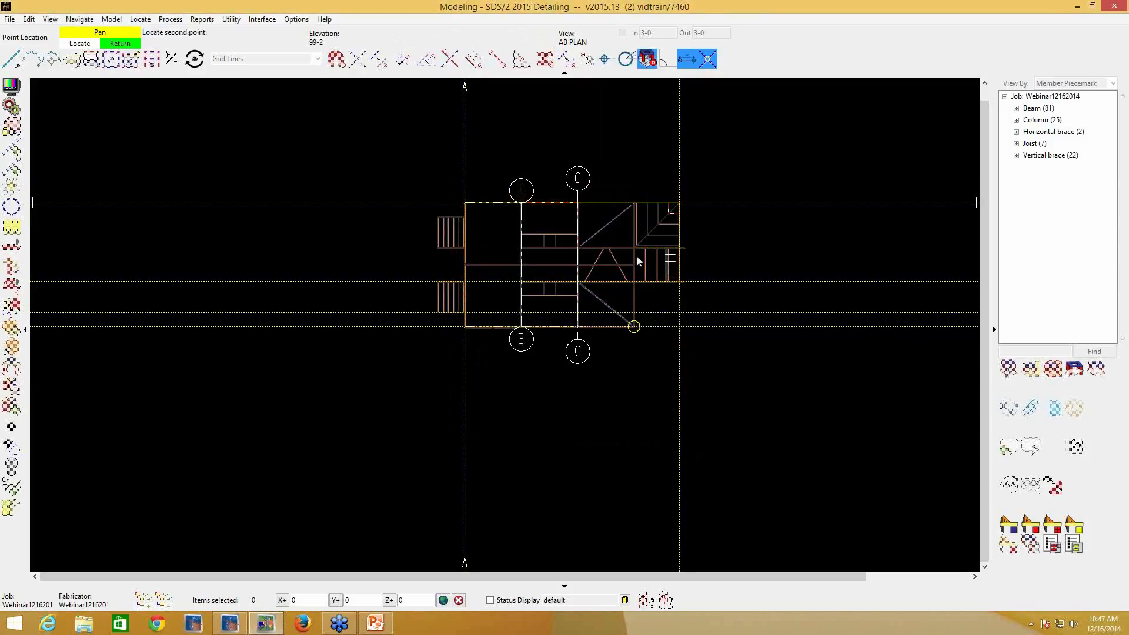
{"action": "left_click", "coordinate": [637, 209]}
{"action": "type", "text": "D"}
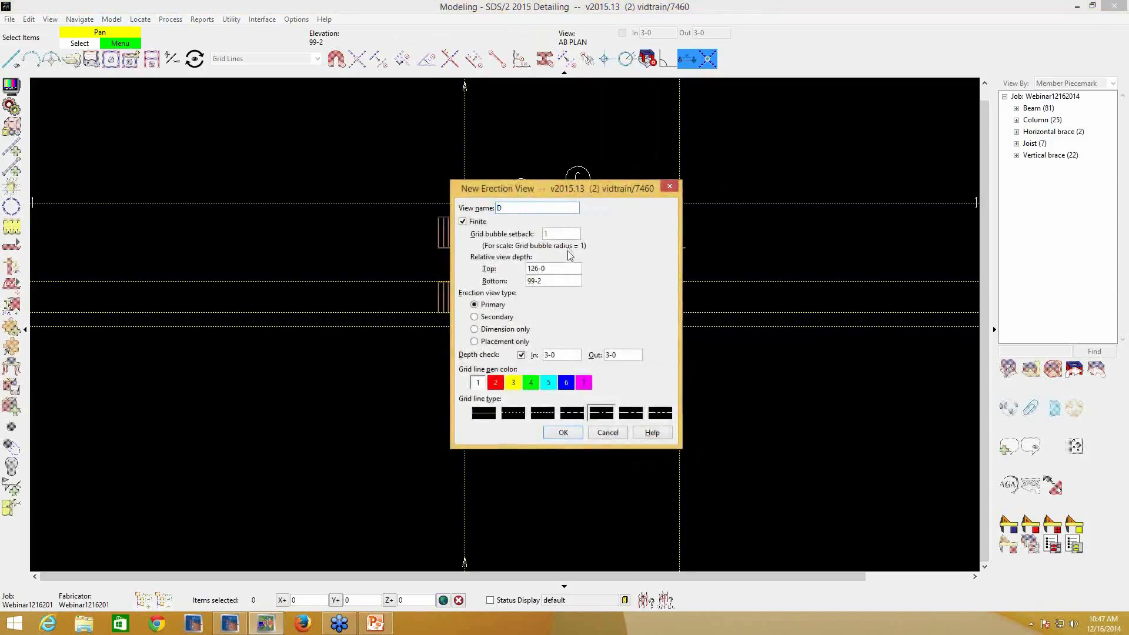
{"action": "double_click", "coordinate": [562, 229]}
{"action": "type", "text": "2"}
{"action": "double_click", "coordinate": [564, 269]}
{"action": "type", "text": "105-0"}
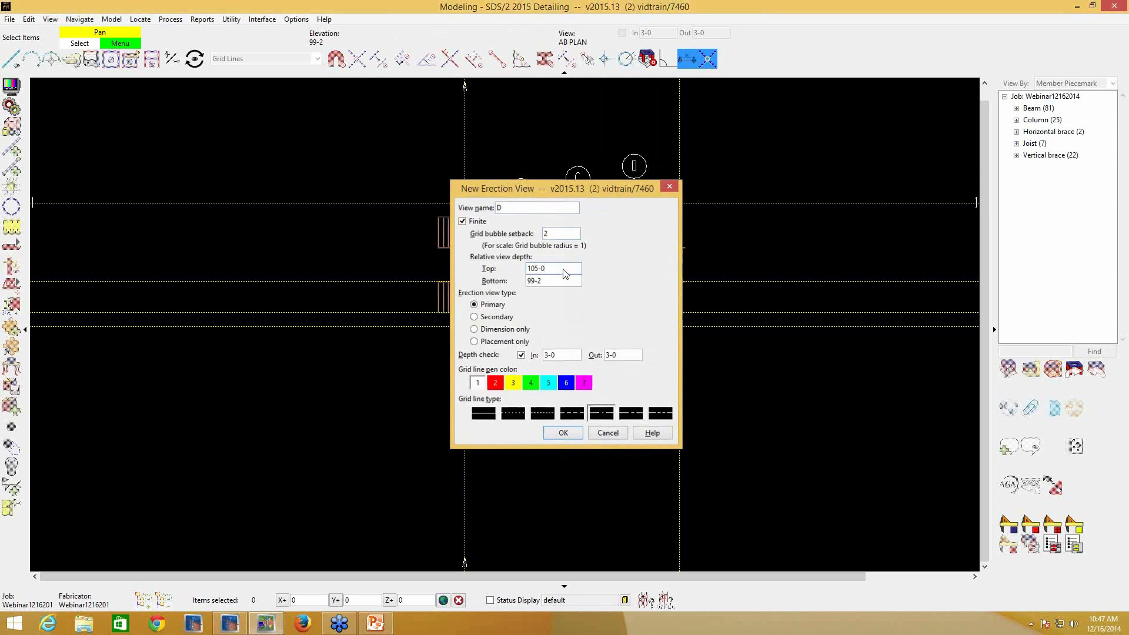
{"action": "key", "text": "Return"}
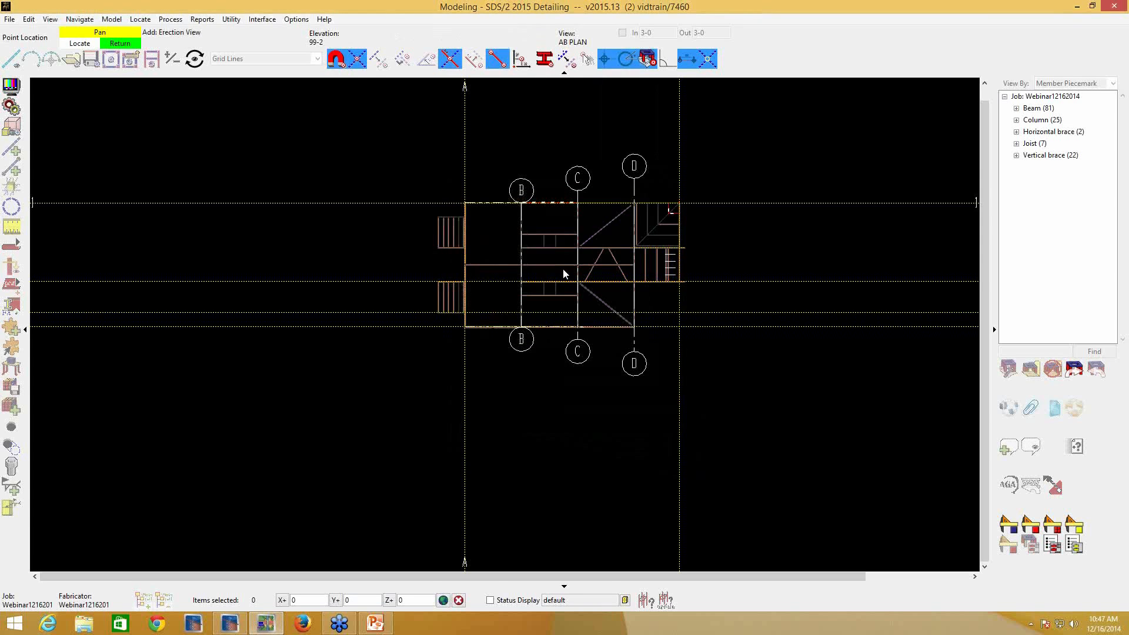
{"action": "right_click", "coordinate": [704, 324]}
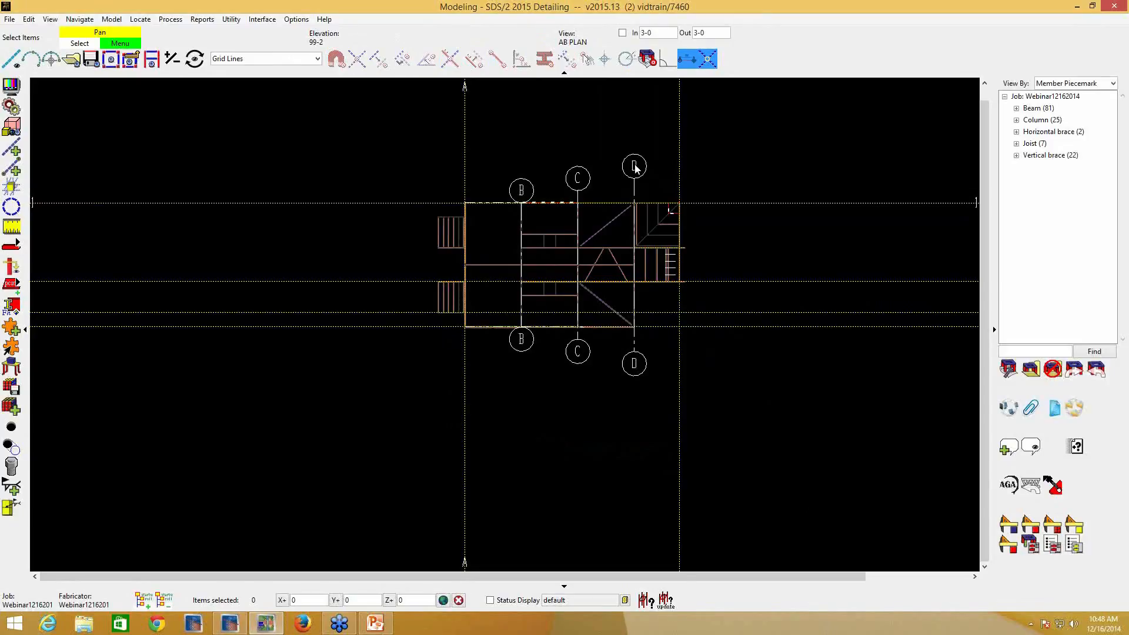
- Reset the selection filter from Grid Lines to Default
{"action": "left_click", "coordinate": [317, 59]}
{"action": "scroll", "coordinate": [274, 79], "scroll_direction": "up", "scroll_amount": 4}
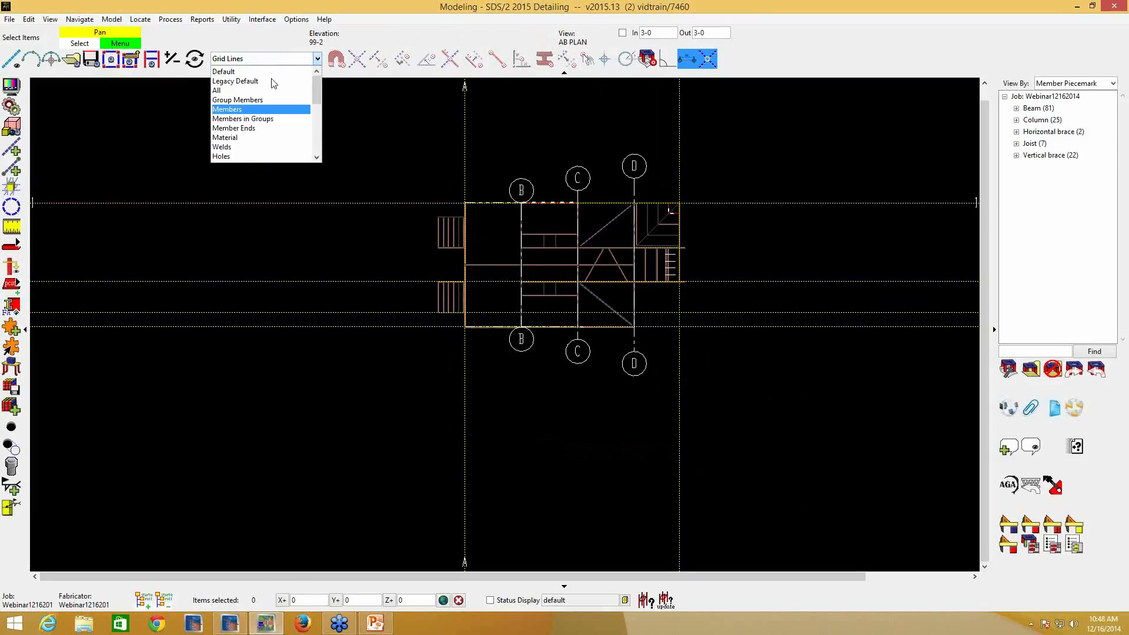
{"action": "left_click", "coordinate": [272, 71]}
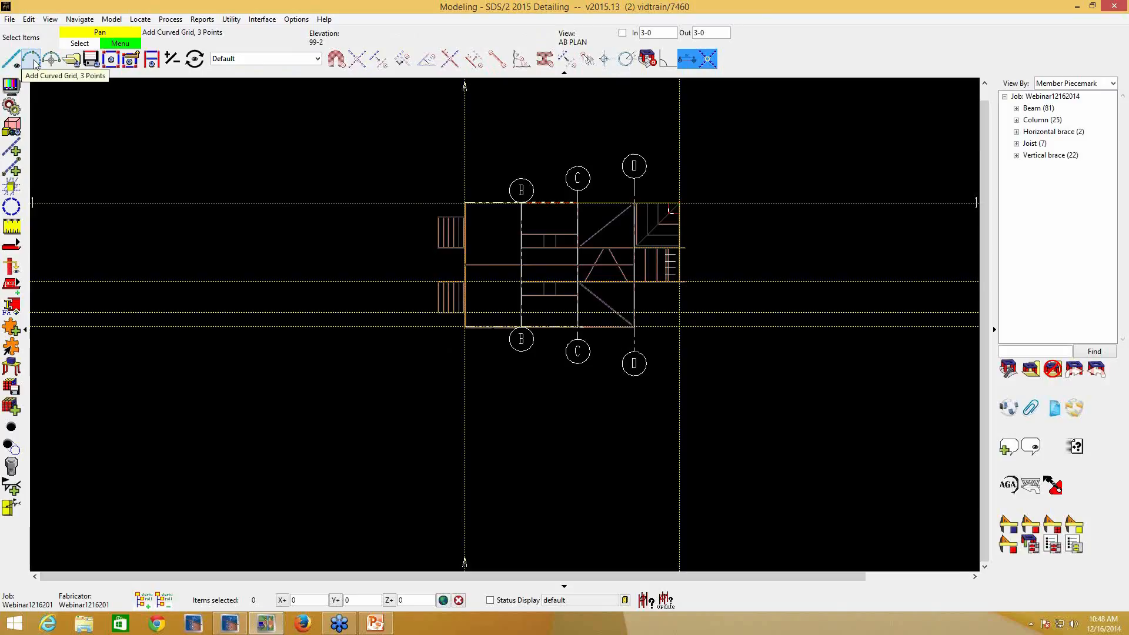
- Locate a three-point curved grid beside the building, with both ends on a horizontal construction line and a radius of about 127 feet
{"action": "left_click", "coordinate": [8, 19]}
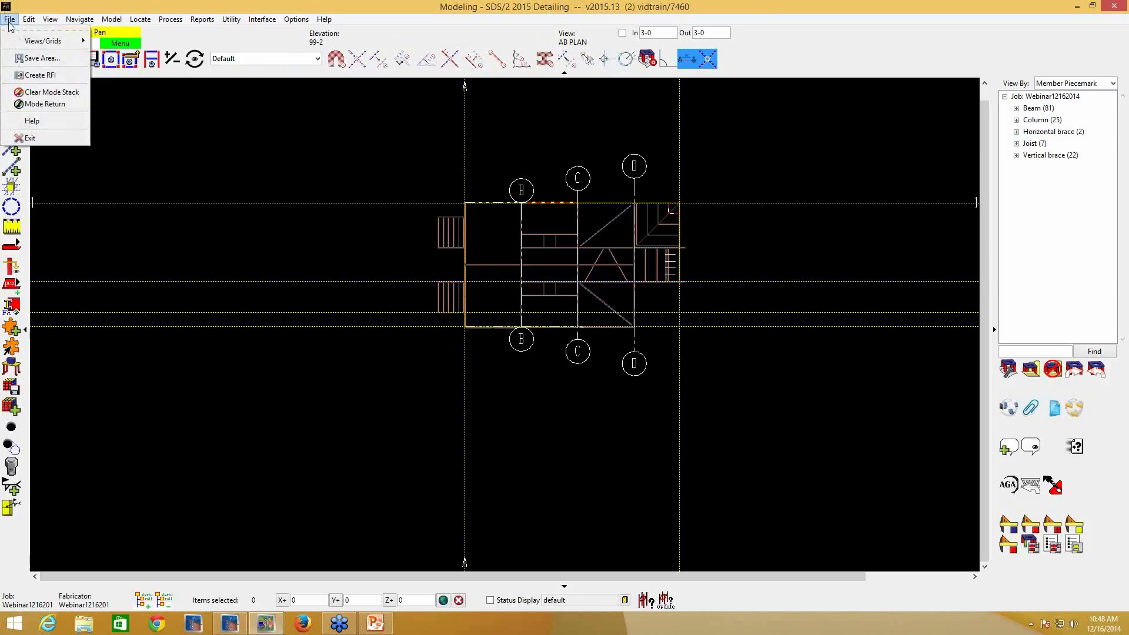
{"action": "mouse_move", "coordinate": [48, 43]}
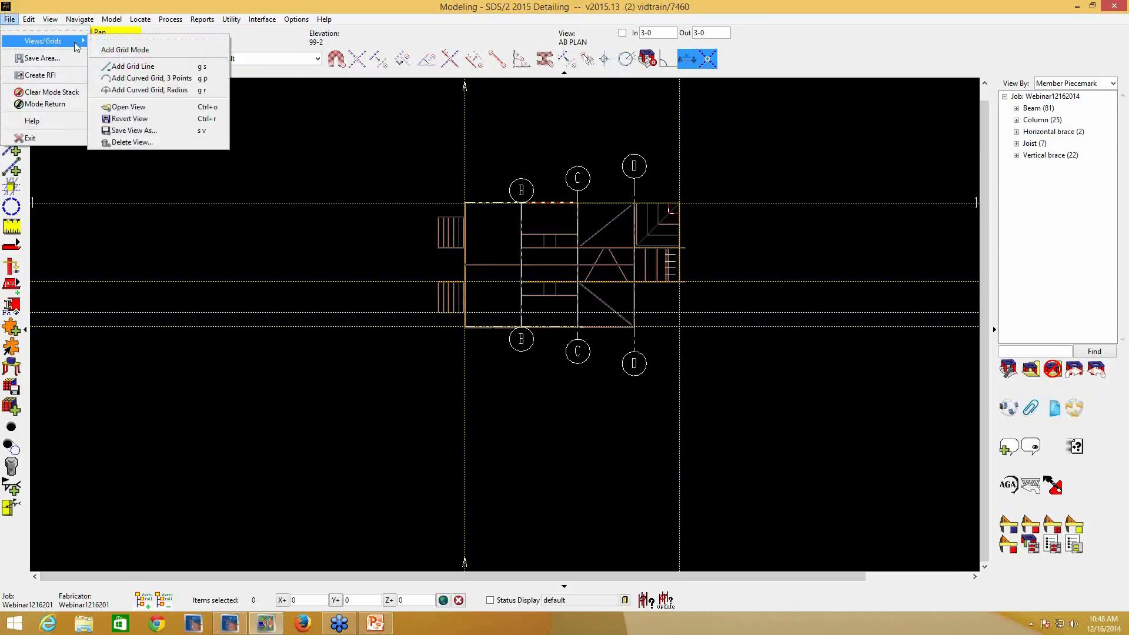
{"action": "left_click", "coordinate": [168, 83]}
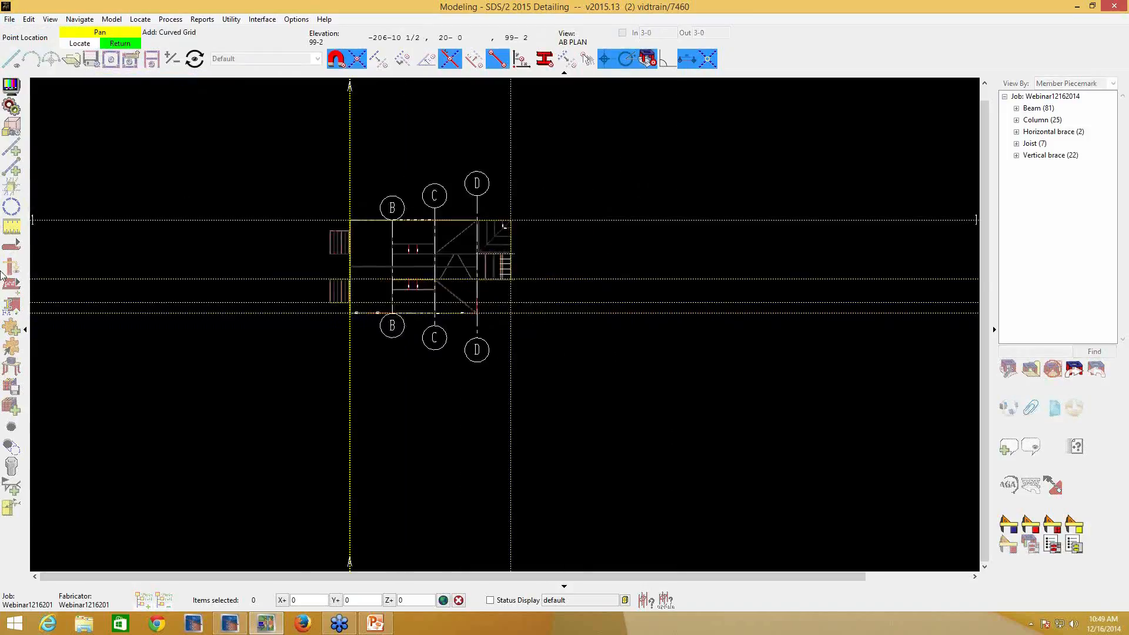
{"action": "left_click", "coordinate": [604, 298]}
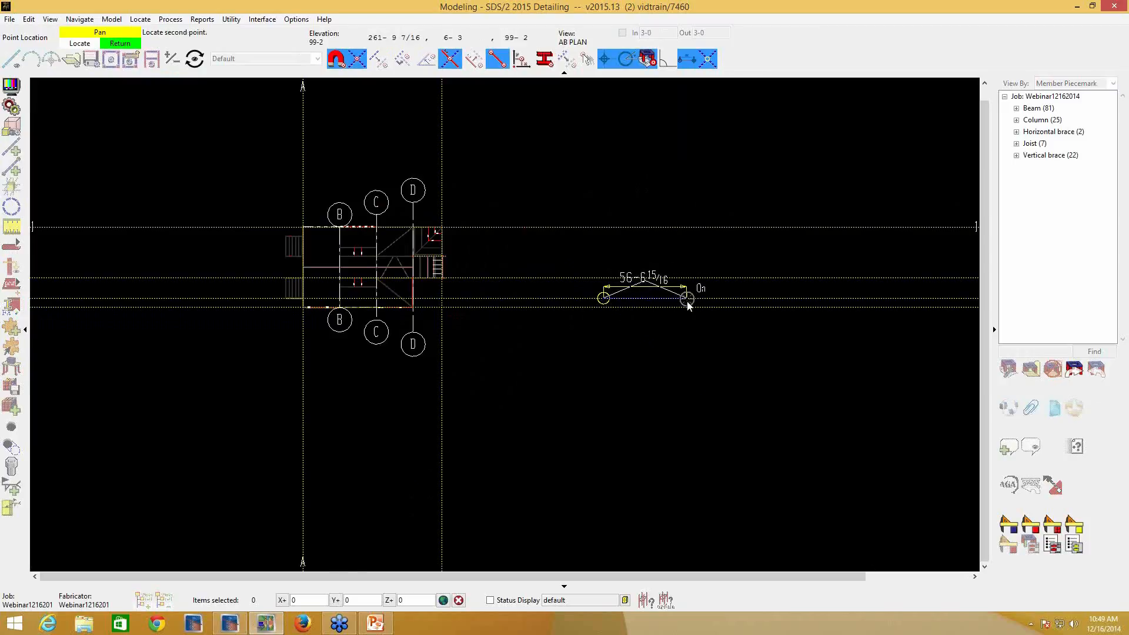
{"action": "left_click", "coordinate": [687, 299]}
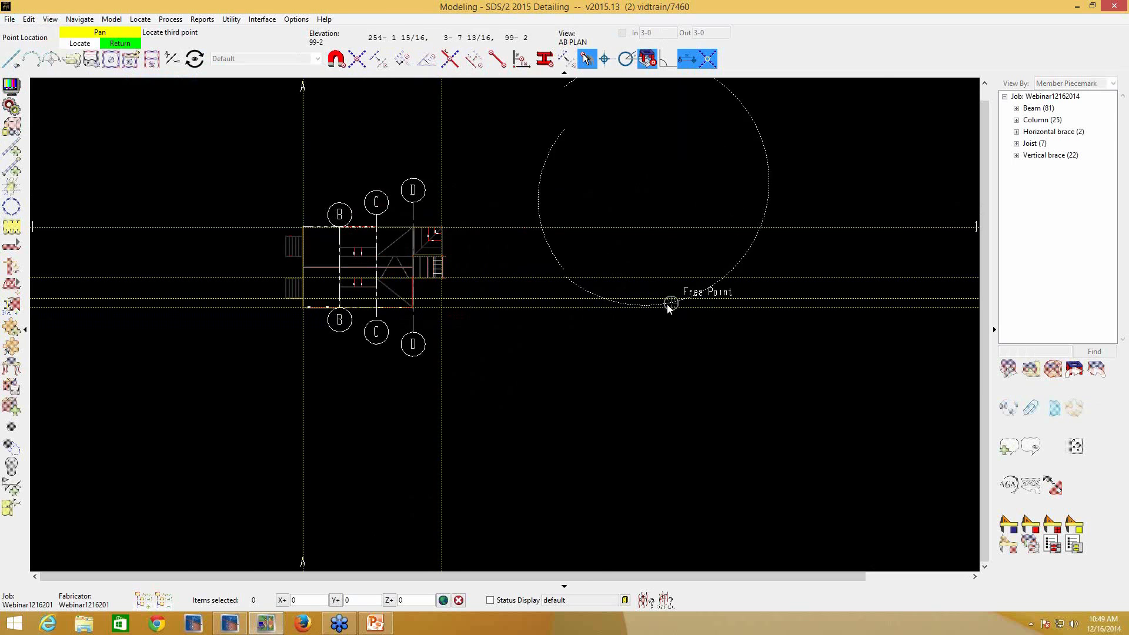
{"action": "scroll", "coordinate": [660, 306], "scroll_direction": "up", "scroll_amount": 1}
{"action": "scroll", "coordinate": [659, 309], "scroll_direction": "down", "scroll_amount": 2}
{"action": "scroll", "coordinate": [644, 297], "scroll_direction": "up", "scroll_amount": 5}
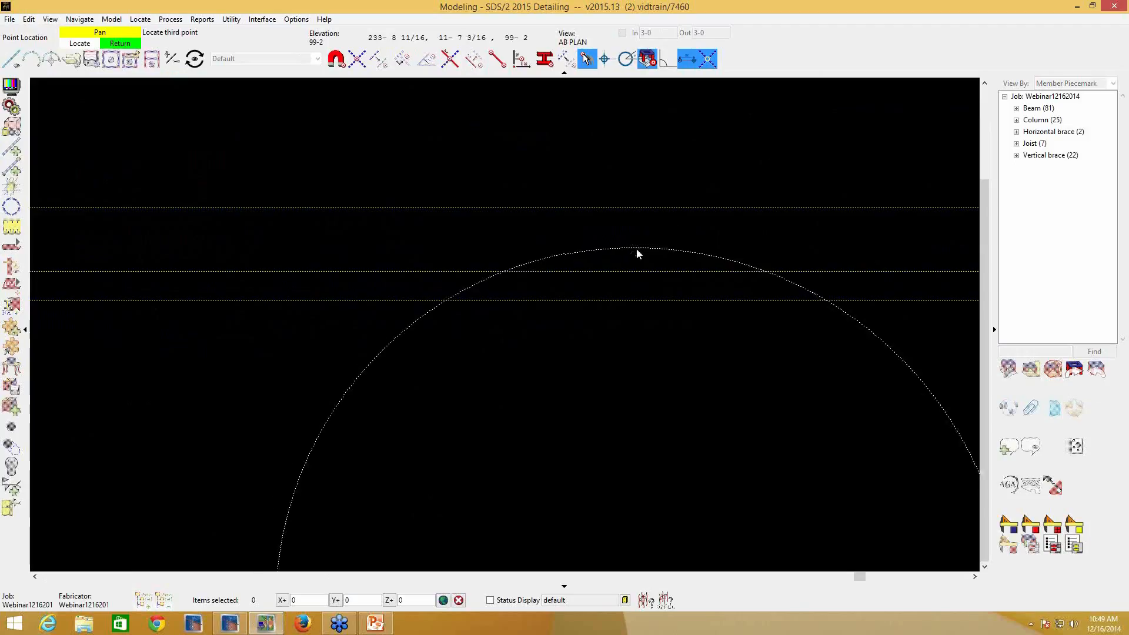
{"action": "left_click", "coordinate": [636, 257]}
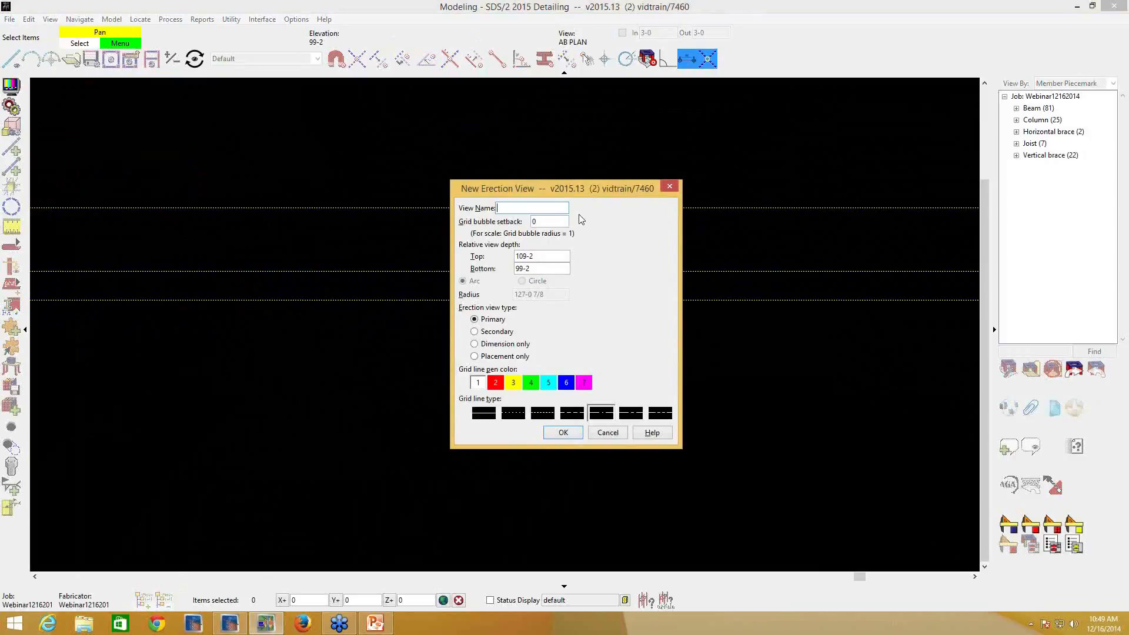
- Name the curved grid view TEST1, set its top view depth to 126-0, and create it
{"action": "type", "text": "TEST1"}
{"action": "double_click", "coordinate": [539, 257]}
{"action": "type", "text": "12"}
{"action": "left_click", "coordinate": [560, 435]}
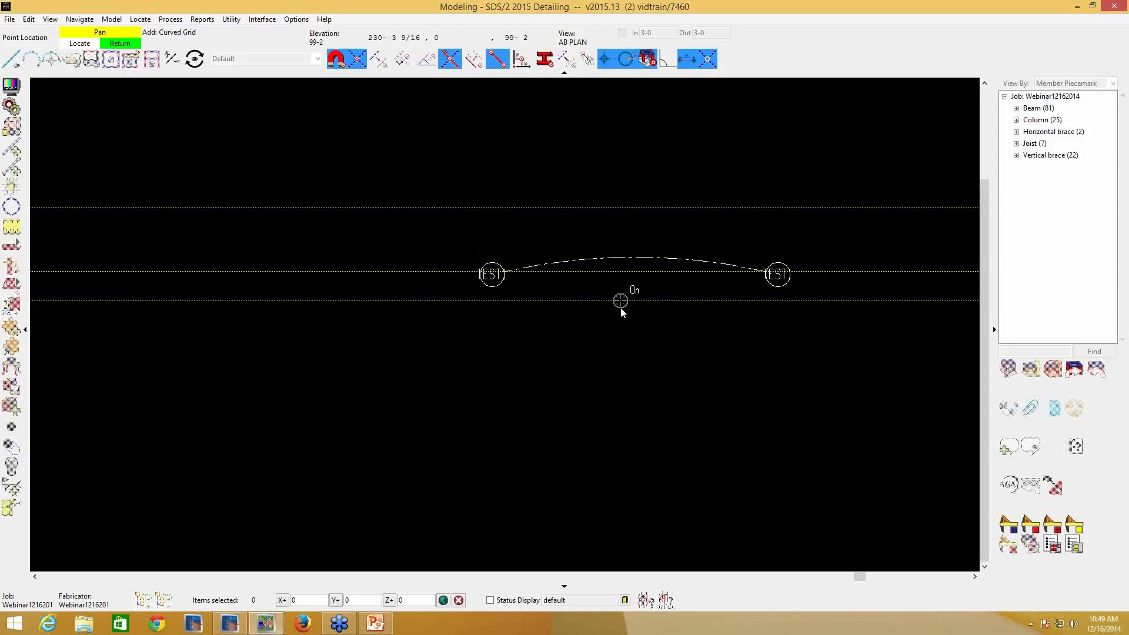
{"action": "right_click", "coordinate": [551, 301]}
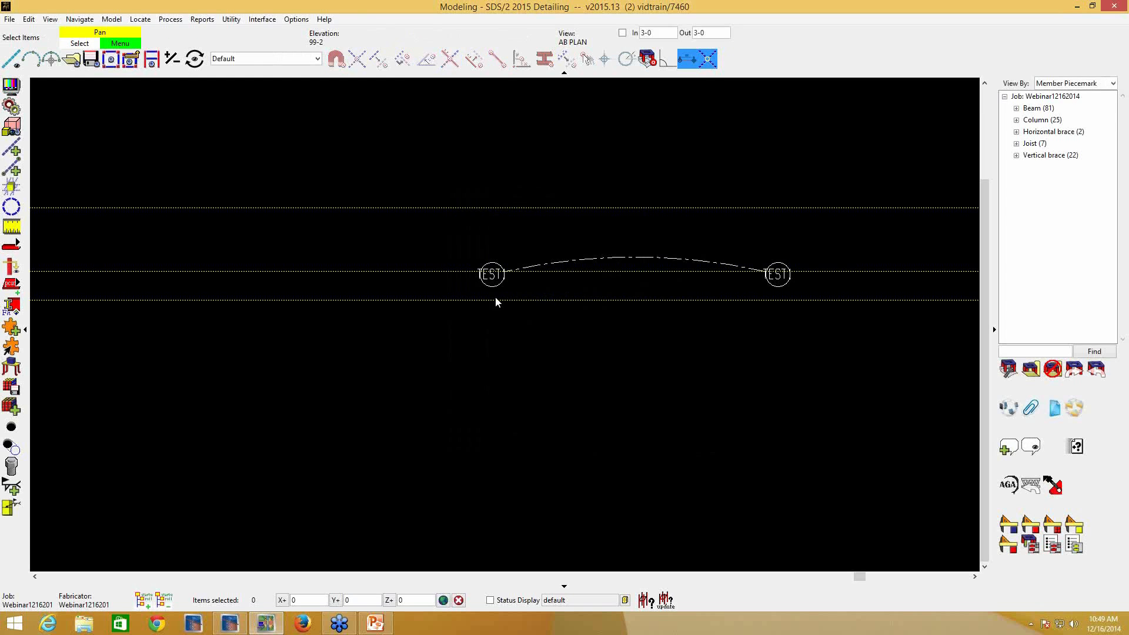
- Add vertical construction lines through both end points of the TEST1 curved grid
{"action": "left_click", "coordinate": [11, 150]}
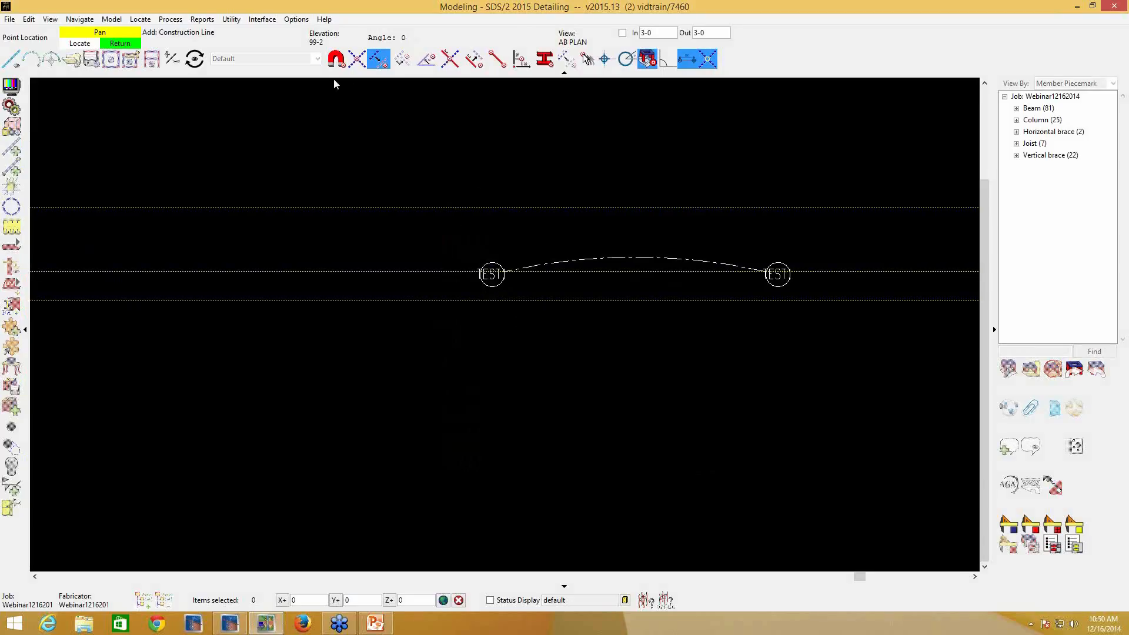
{"action": "left_click", "coordinate": [338, 61]}
{"action": "left_click", "coordinate": [504, 272]}
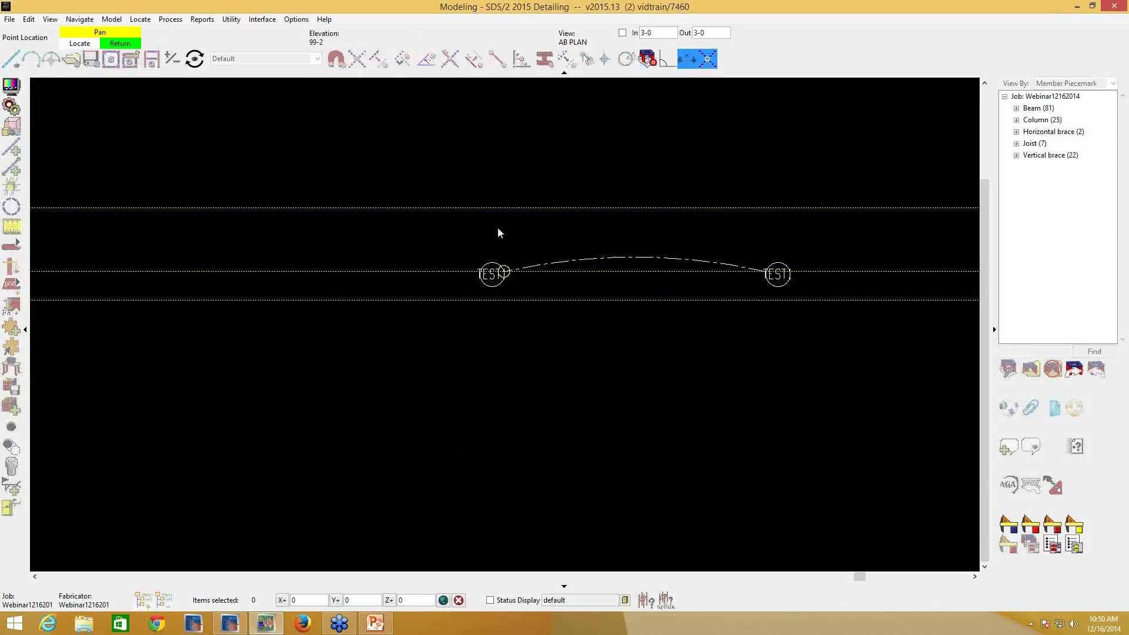
{"action": "left_click", "coordinate": [506, 167]}
{"action": "left_click", "coordinate": [768, 273]}
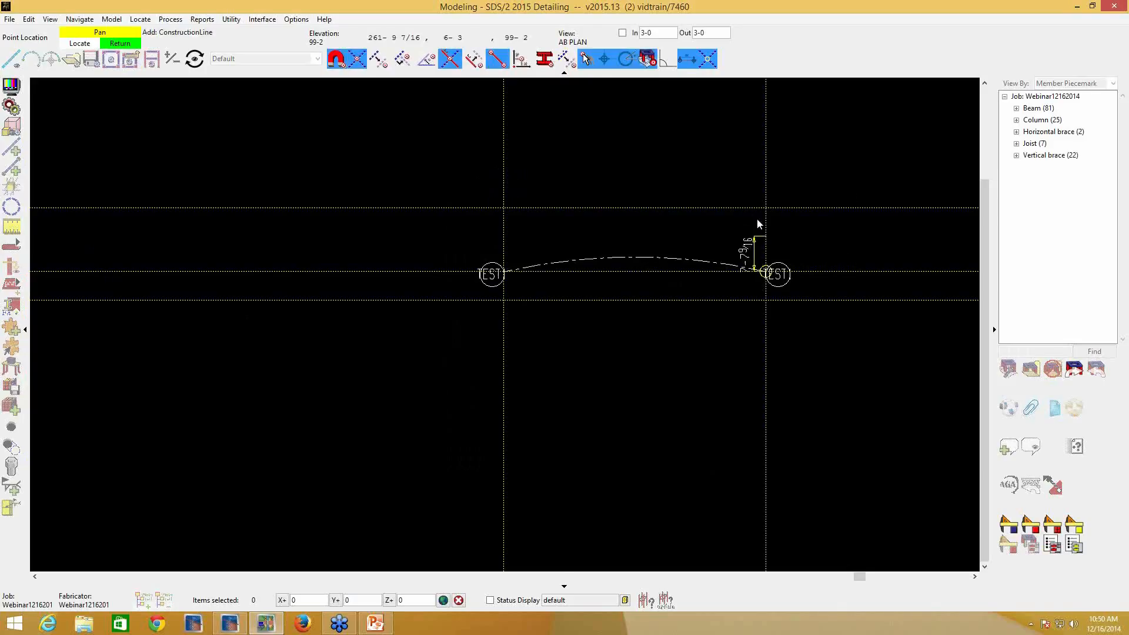
{"action": "left_click", "coordinate": [760, 198]}
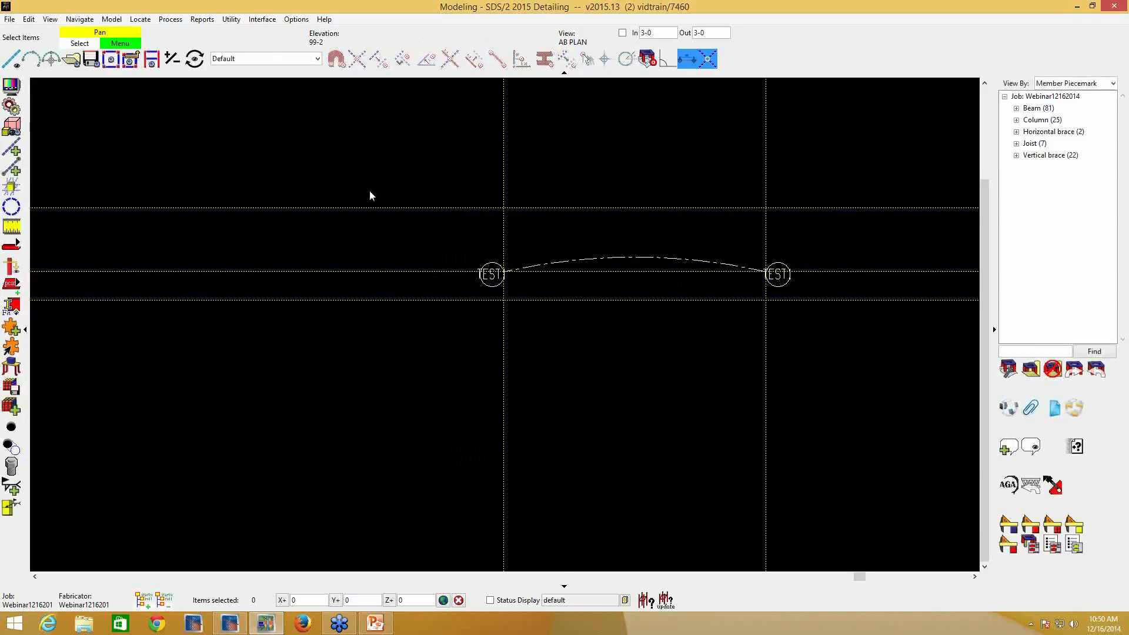
- Locate a second three-point curved grid below TEST1, with both ends on the lowest horizontal construction line and a radius of about 129 feet
{"action": "left_click", "coordinate": [32, 59]}
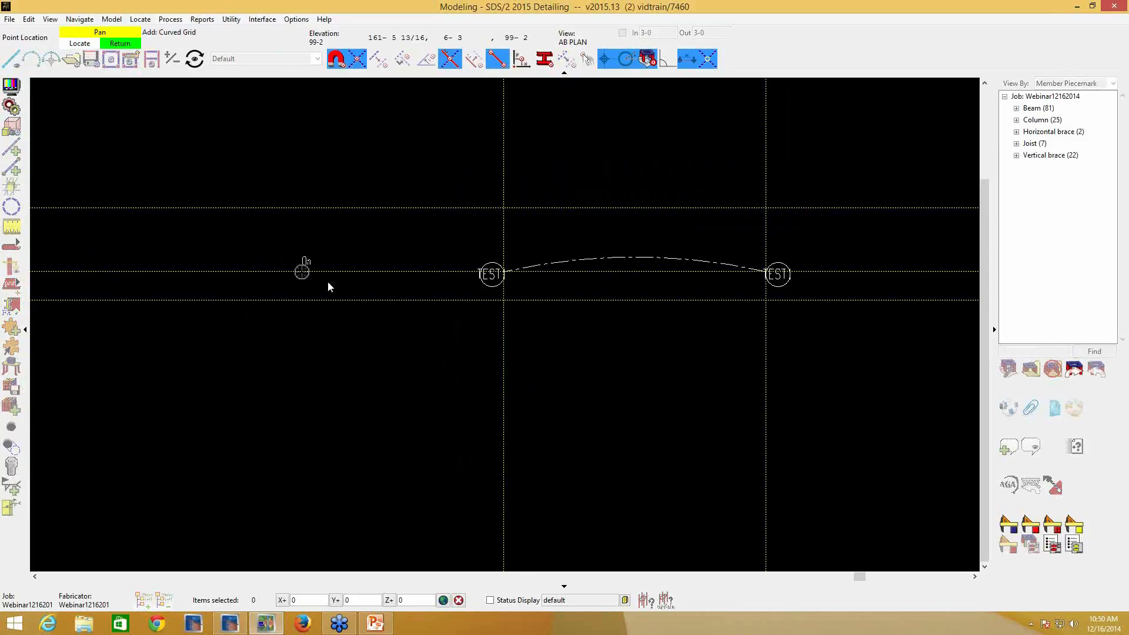
{"action": "left_click", "coordinate": [504, 302]}
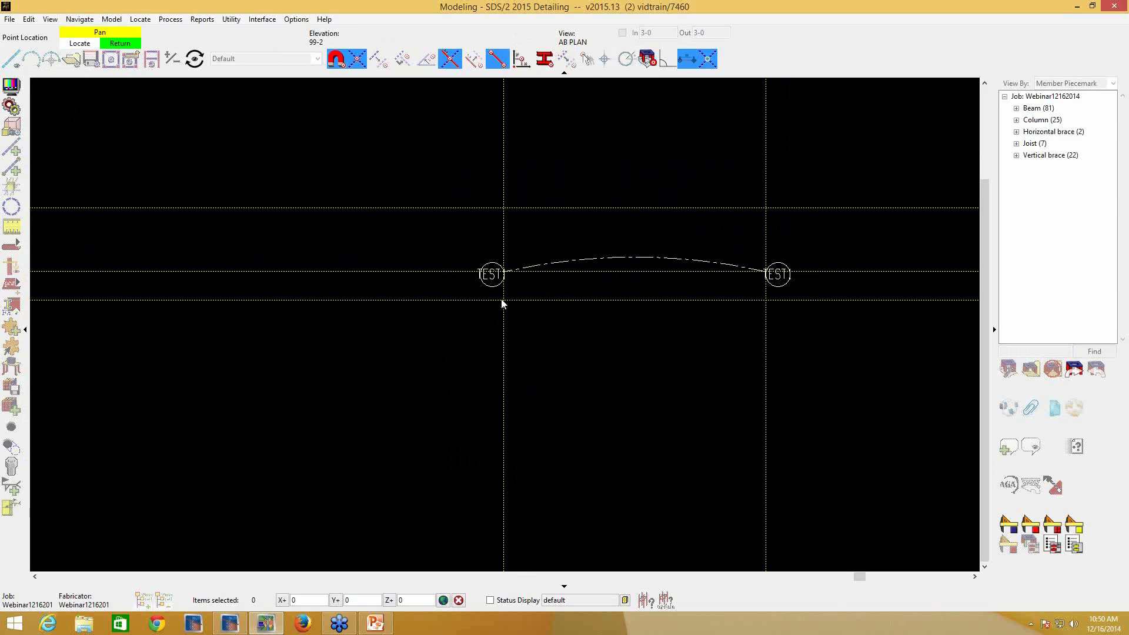
{"action": "left_click", "coordinate": [757, 308]}
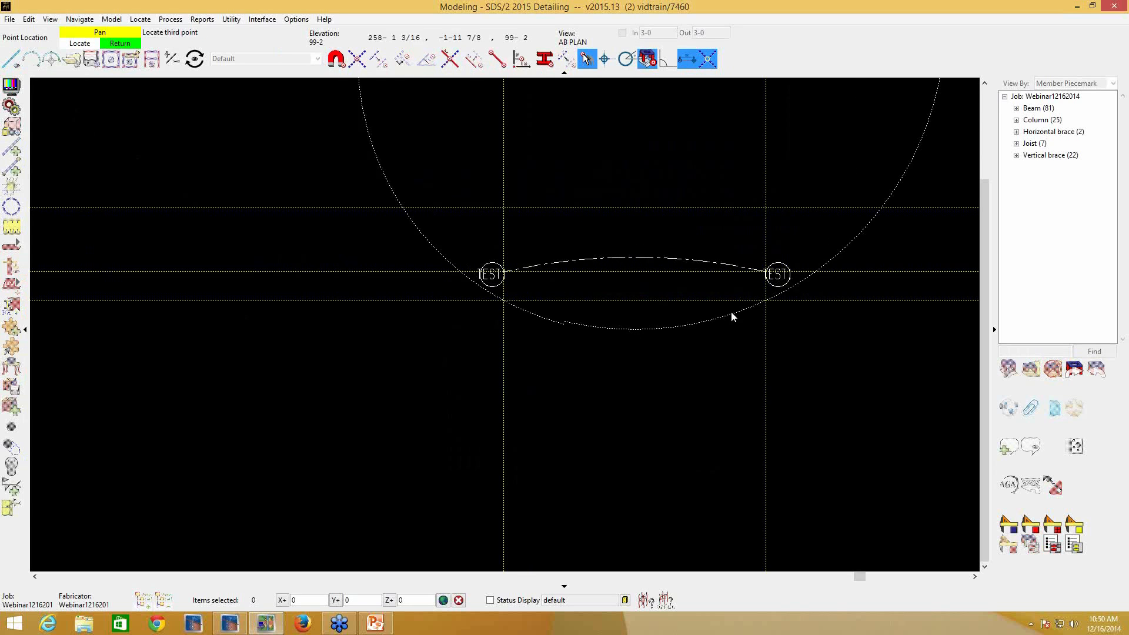
{"action": "left_click", "coordinate": [648, 287]}
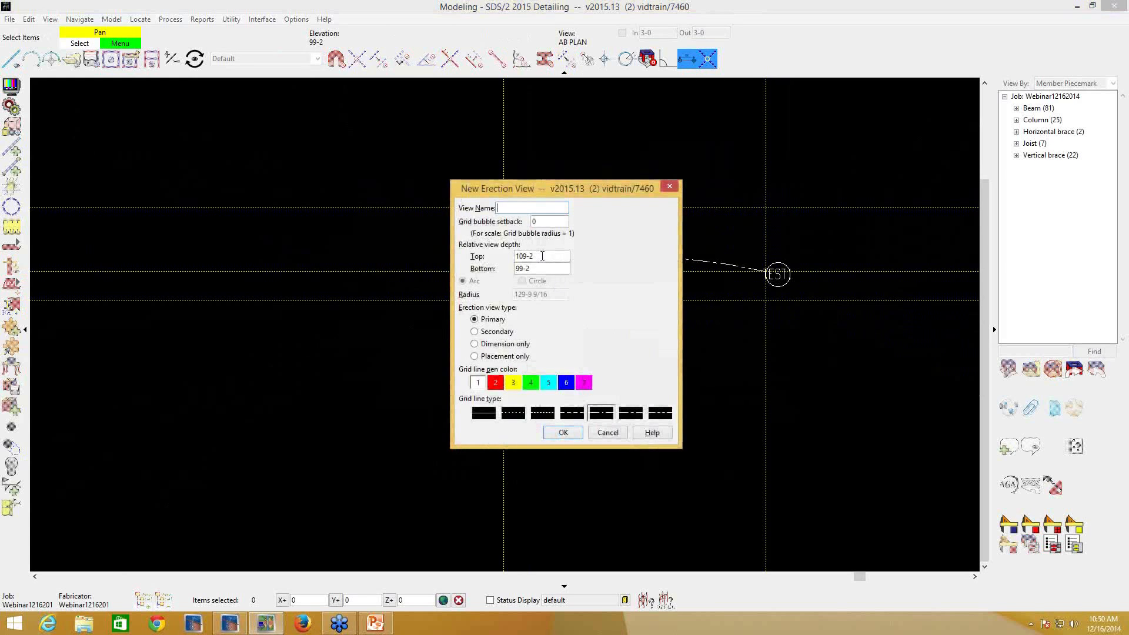
- Name the second curved grid view TEST2, set its grid bubble setback to 2, and create it
{"action": "type", "text": "TEST2"}
{"action": "double_click", "coordinate": [547, 221]}
{"action": "type", "text": "2"}
{"action": "left_click", "coordinate": [565, 433]}
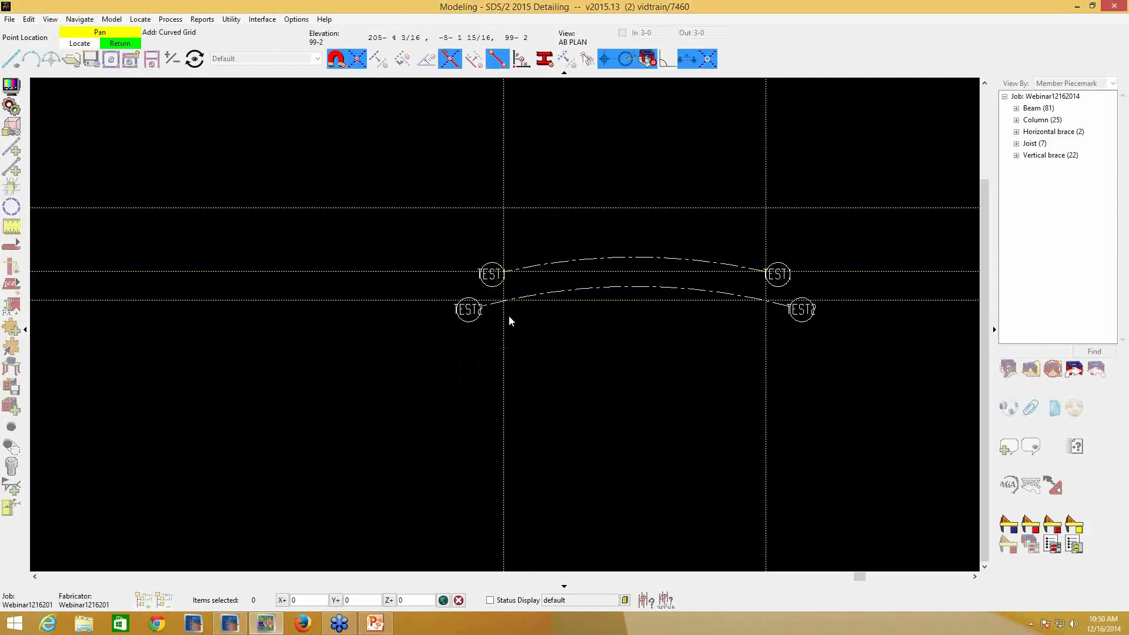
{"action": "right_click", "coordinate": [507, 305]}
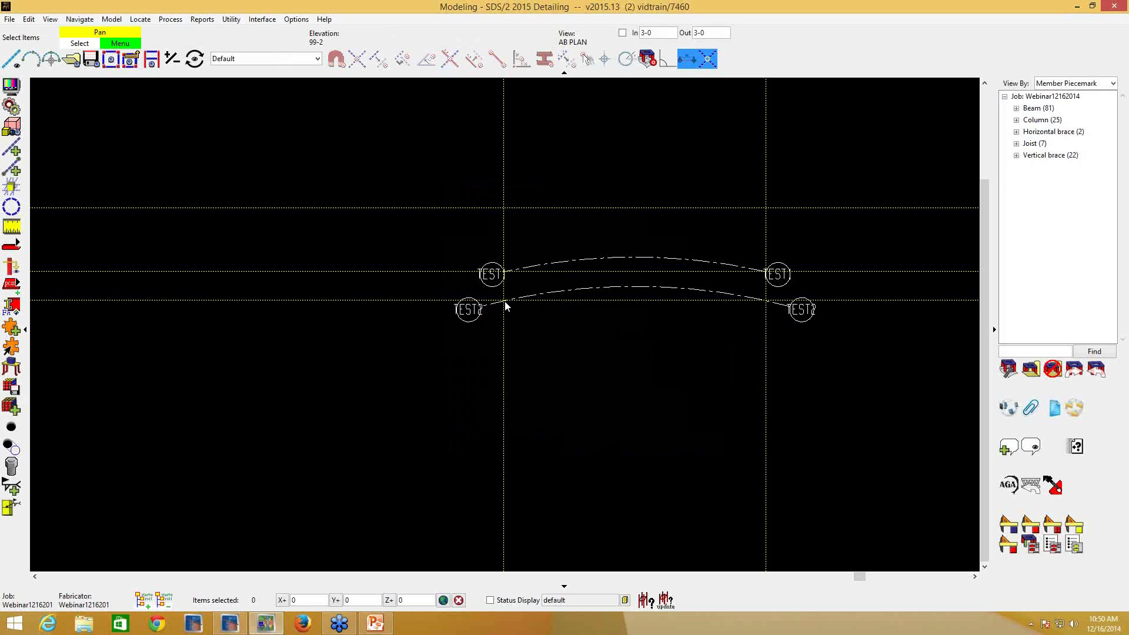
- Set the selection filter to Grid Lines and identify the centre marker belonging to the TEST1 curved grid
{"action": "scroll", "coordinate": [495, 306], "scroll_direction": "down", "scroll_amount": 3}
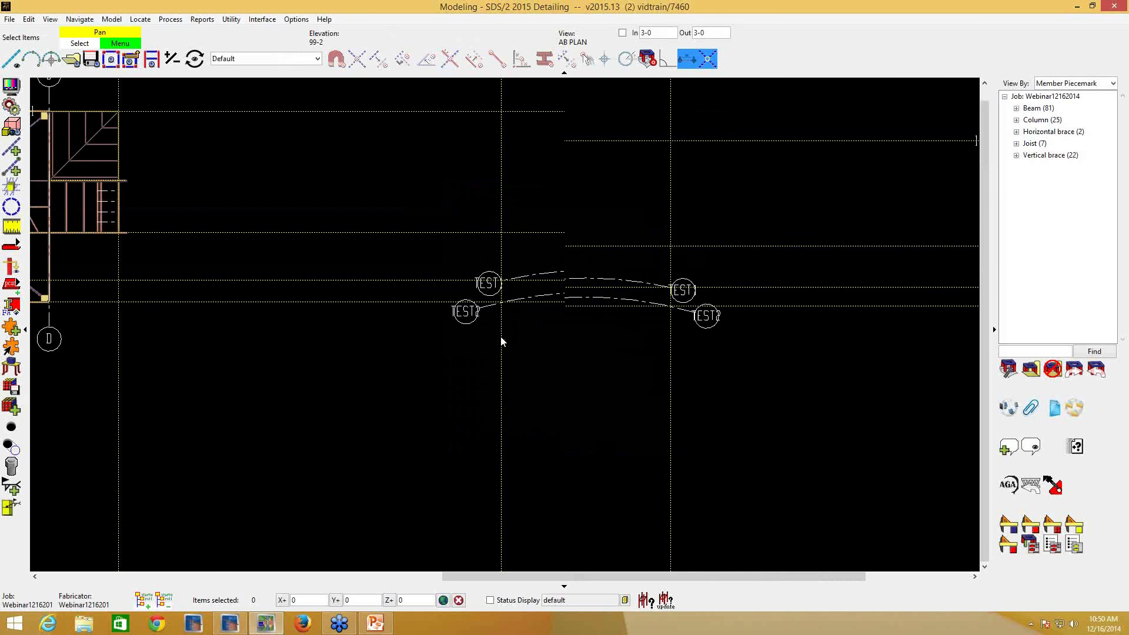
{"action": "middle_click_drag", "start_coordinate": [561, 307], "coordinate": [557, 343]}
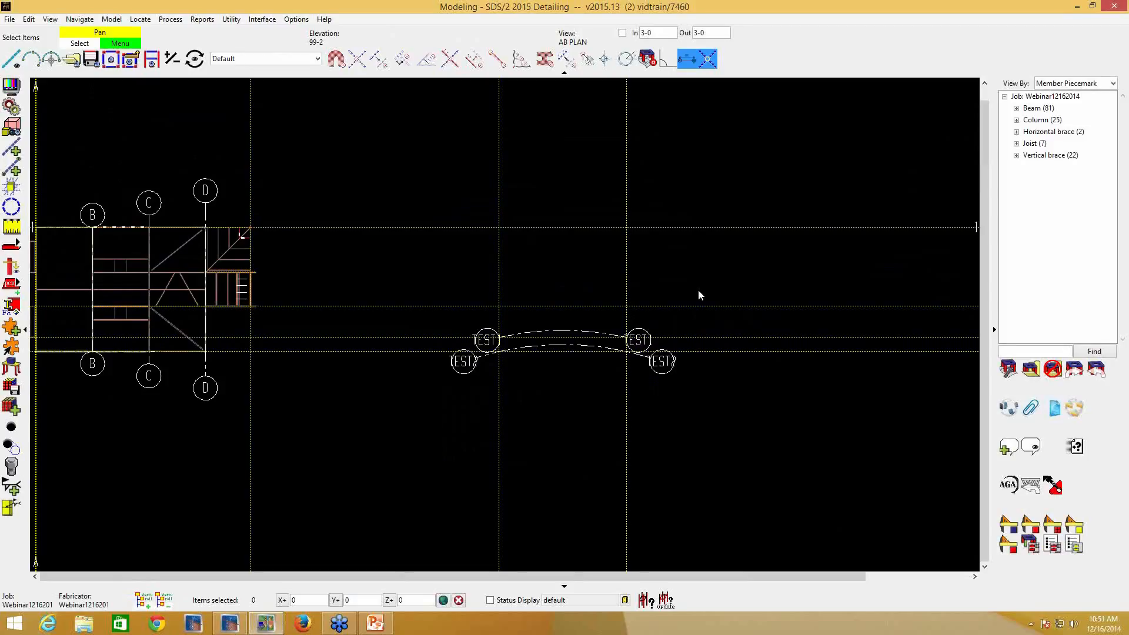
{"action": "scroll", "coordinate": [593, 319], "scroll_direction": "down", "scroll_amount": 1}
{"action": "middle_click_drag", "start_coordinate": [592, 315], "coordinate": [591, 238]}
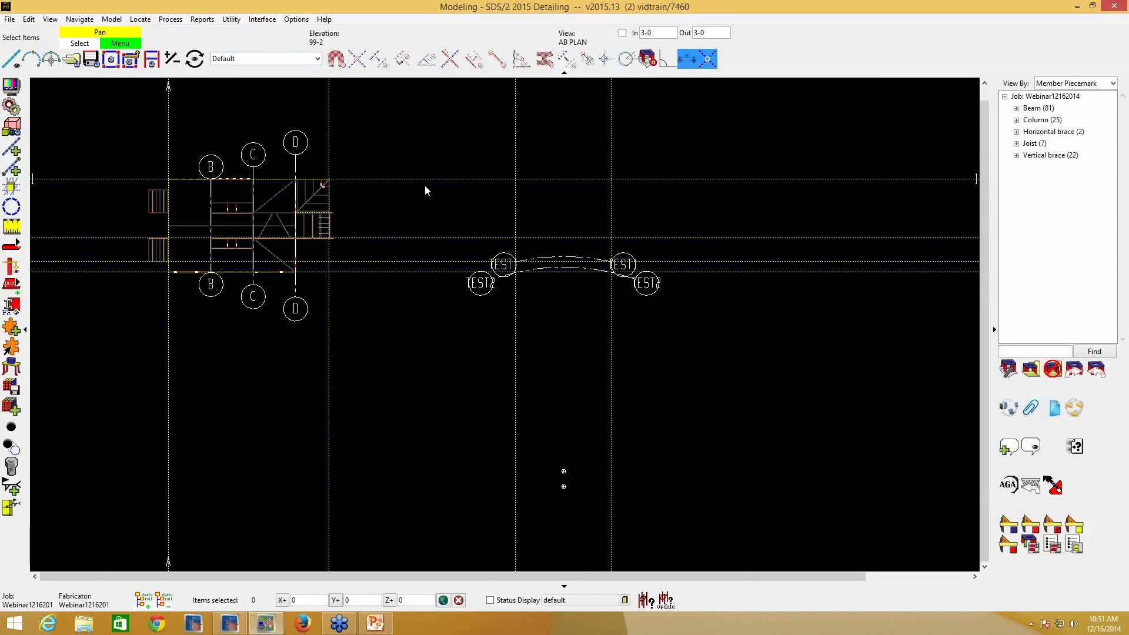
{"action": "left_click", "coordinate": [317, 58]}
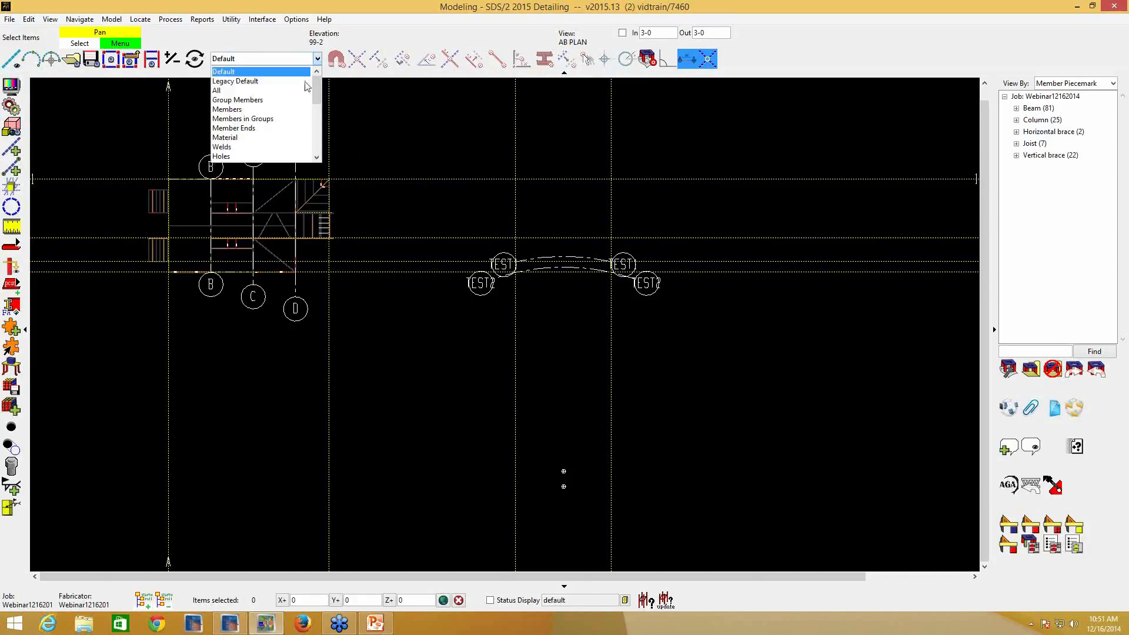
{"action": "scroll", "coordinate": [293, 136], "scroll_direction": "down", "scroll_amount": 3}
{"action": "scroll", "coordinate": [292, 139], "scroll_direction": "down", "scroll_amount": 1}
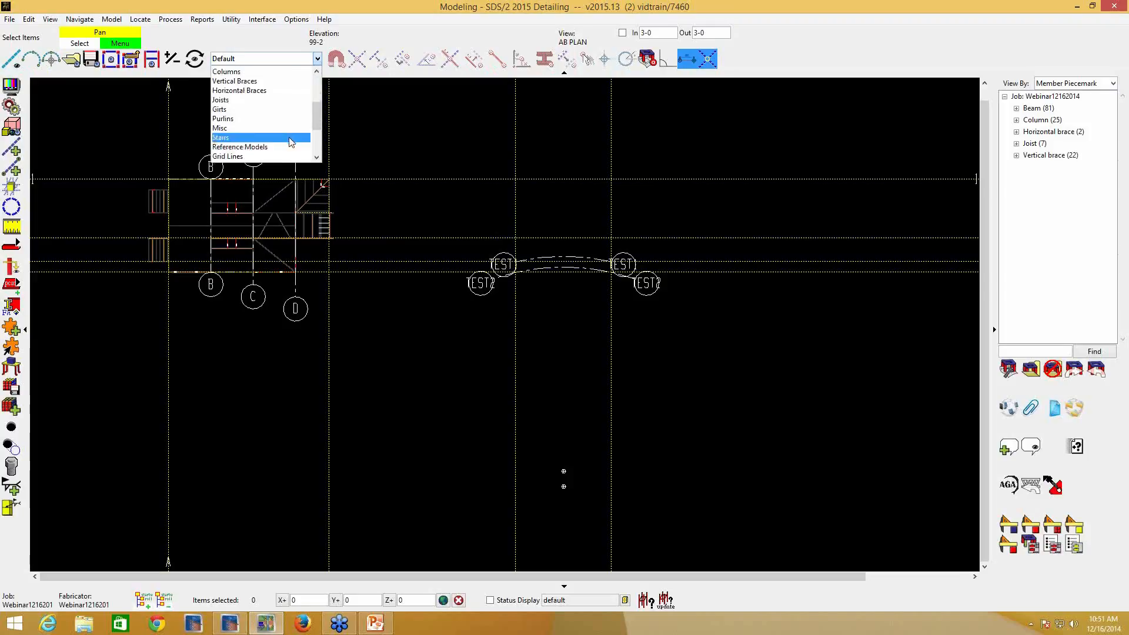
{"action": "left_click", "coordinate": [259, 154]}
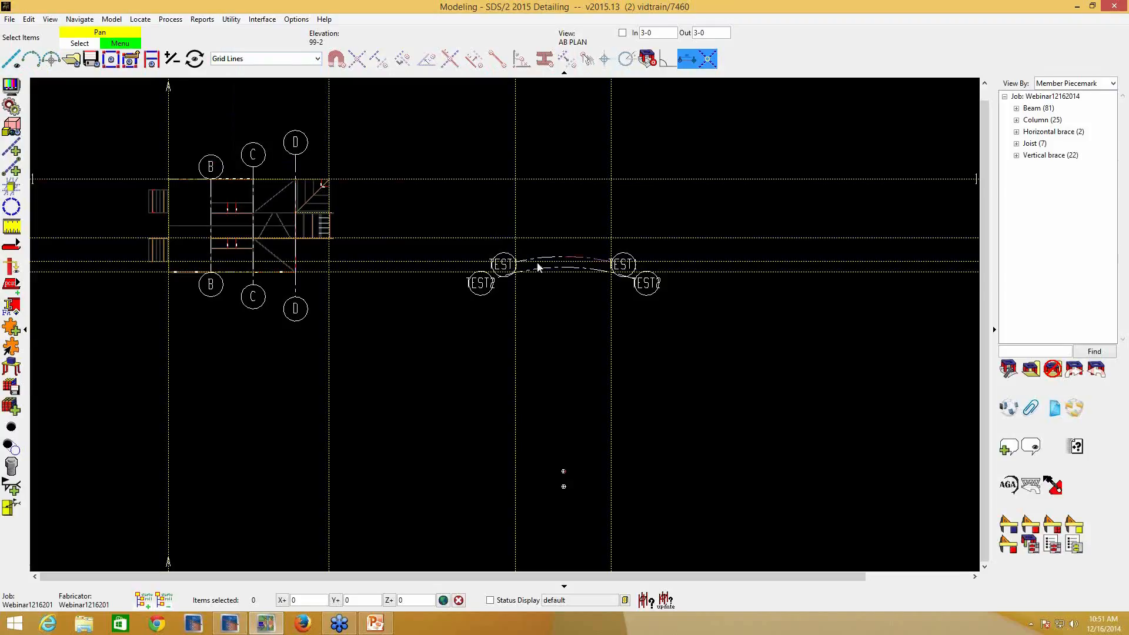
{"action": "left_click", "coordinate": [563, 470]}
- Try exact-point snapping to the curved grids' centre markers with the construction line command, leaving it without adding a line
{"action": "left_click", "coordinate": [9, 150]}
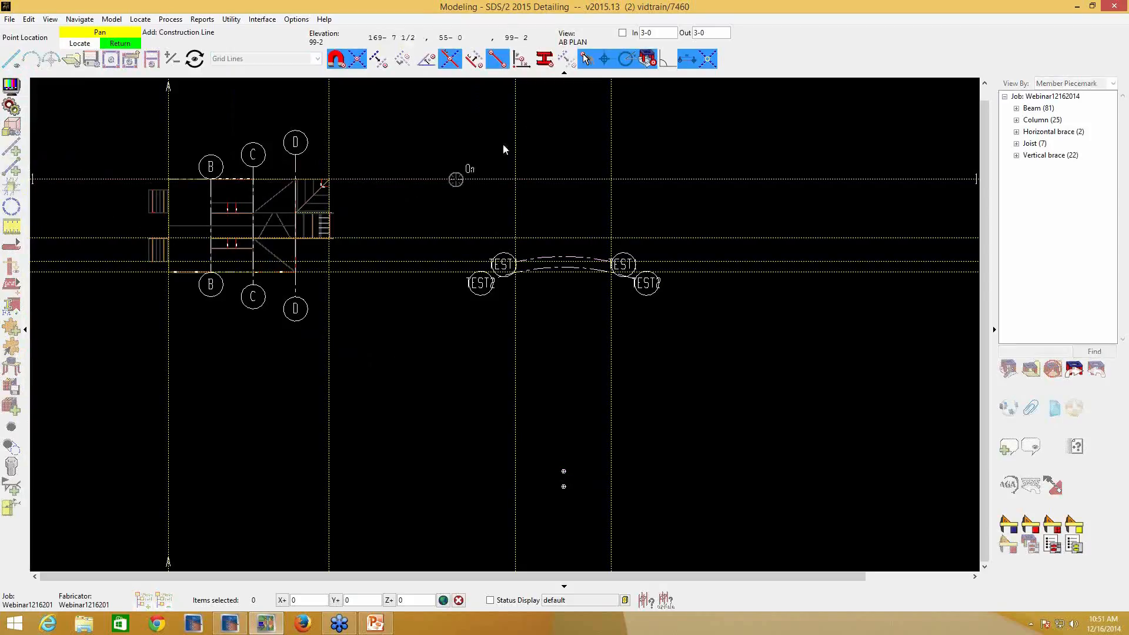
{"action": "left_click", "coordinate": [496, 66]}
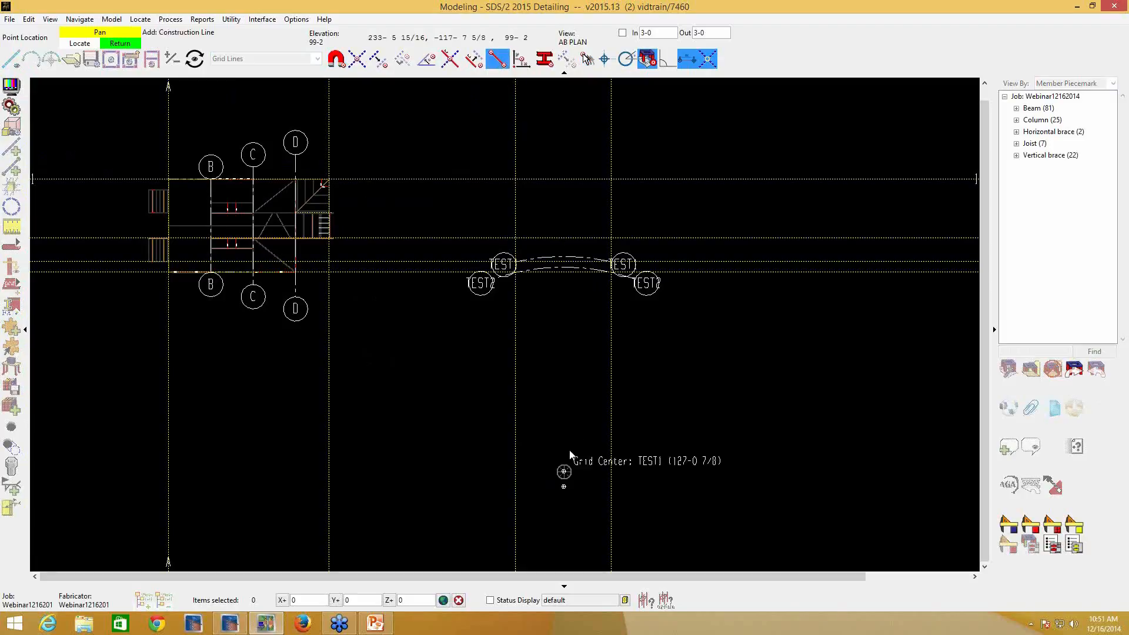
{"action": "left_click", "coordinate": [564, 484]}
{"action": "right_click", "coordinate": [569, 370]}
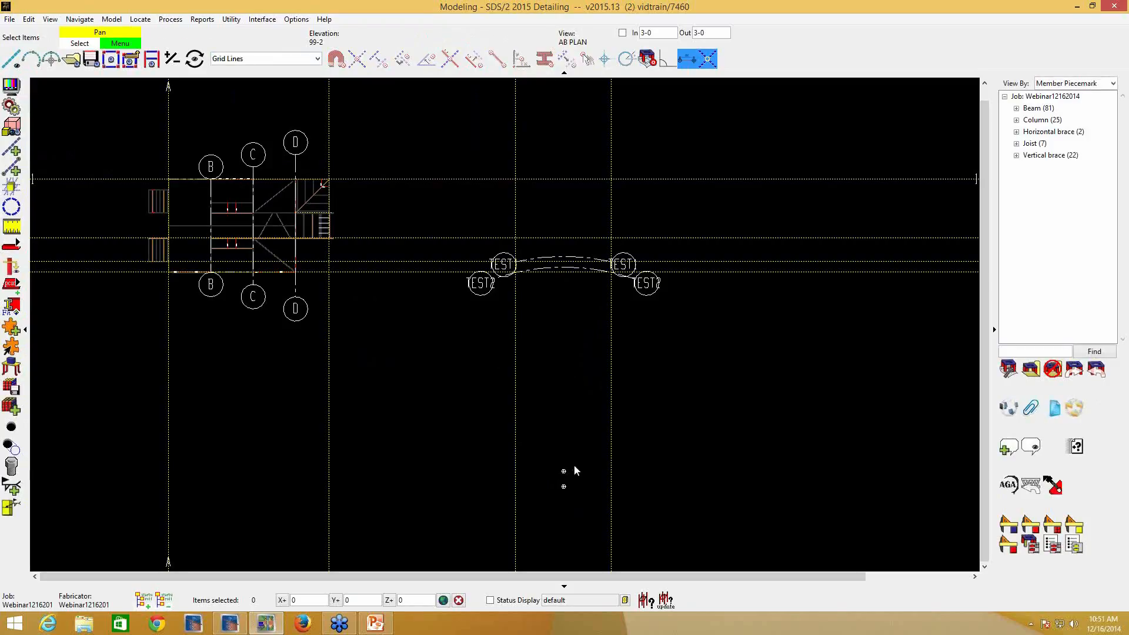
- Turn off the display of the center of curved grid lines
{"action": "left_click", "coordinate": [11, 86]}
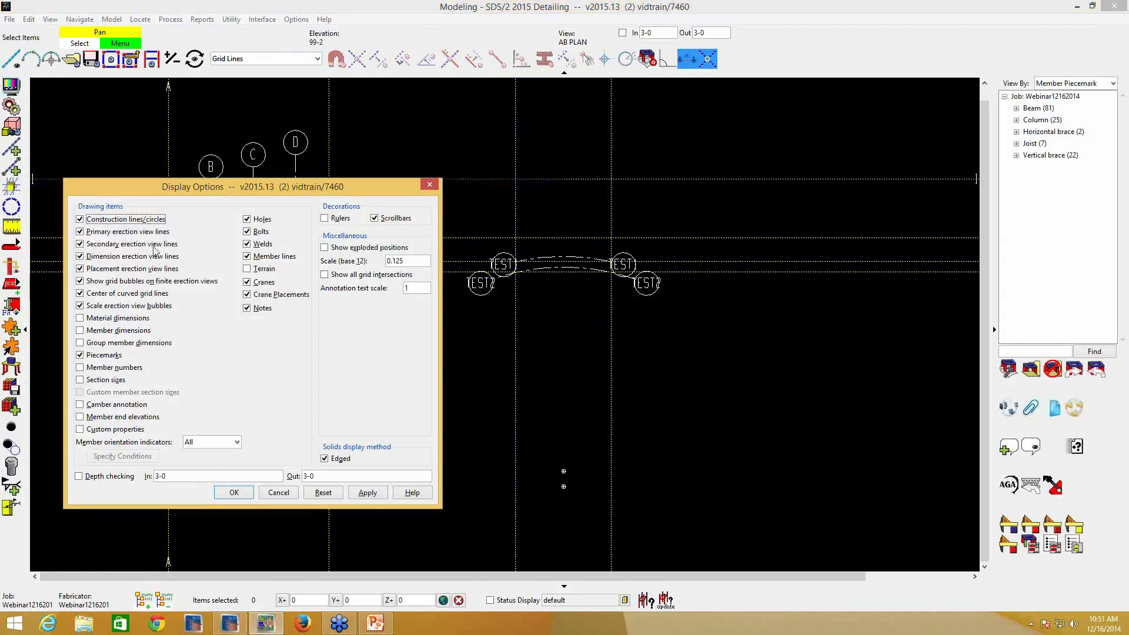
{"action": "left_click", "coordinate": [110, 294]}
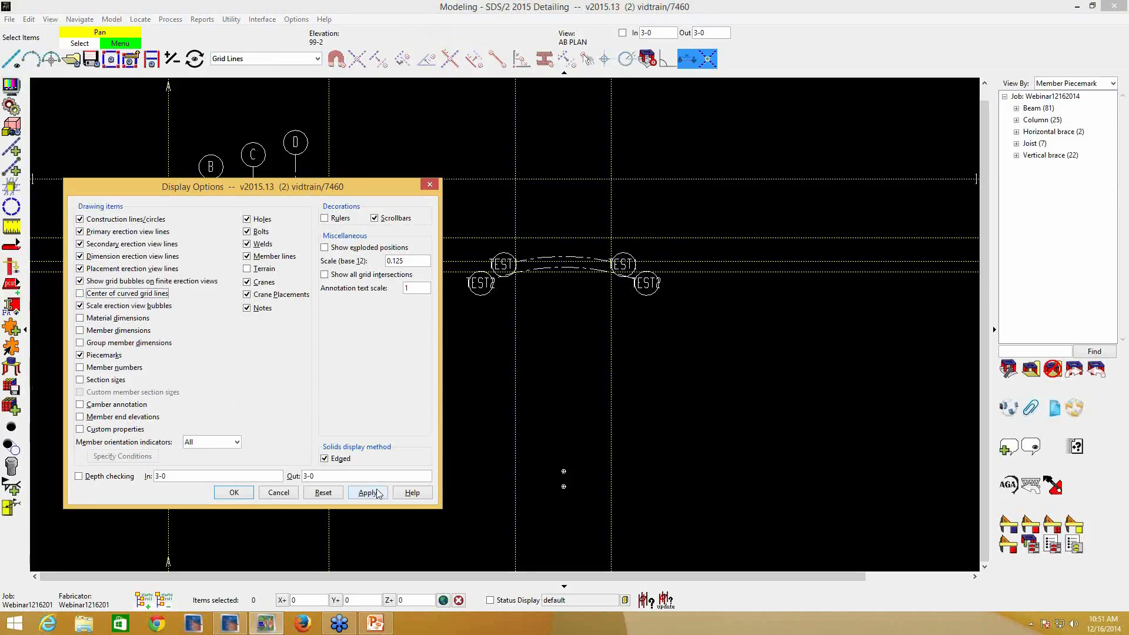
{"action": "left_click", "coordinate": [234, 492]}
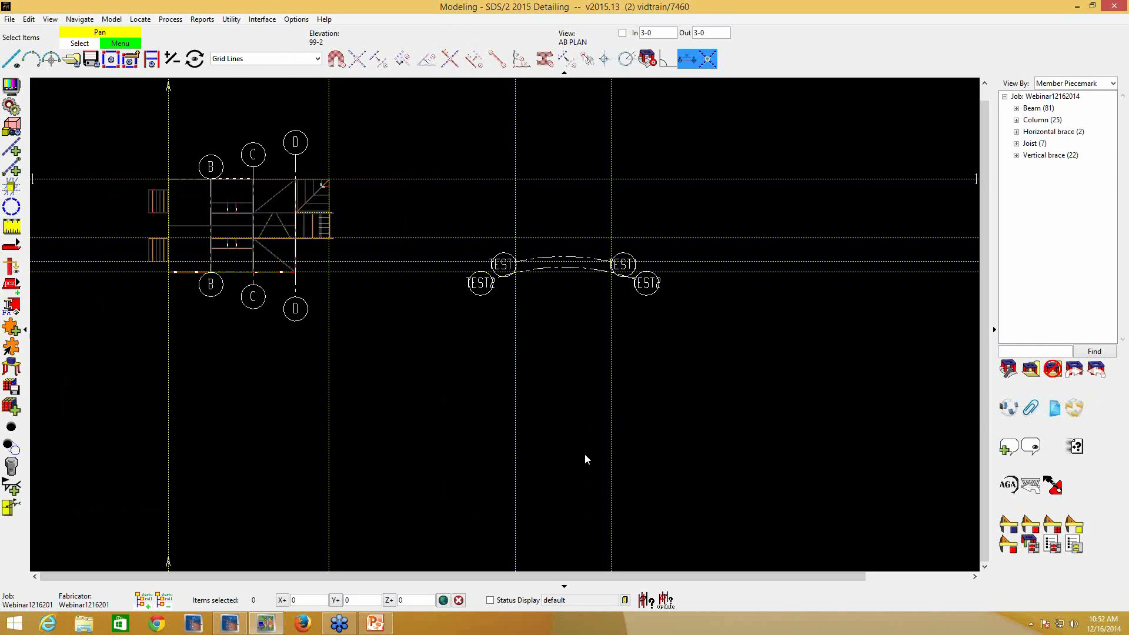
- Check with the construction line command whether the hidden TEST1 grid centre can be snapped to, without adding a line
{"action": "left_click", "coordinate": [12, 148]}
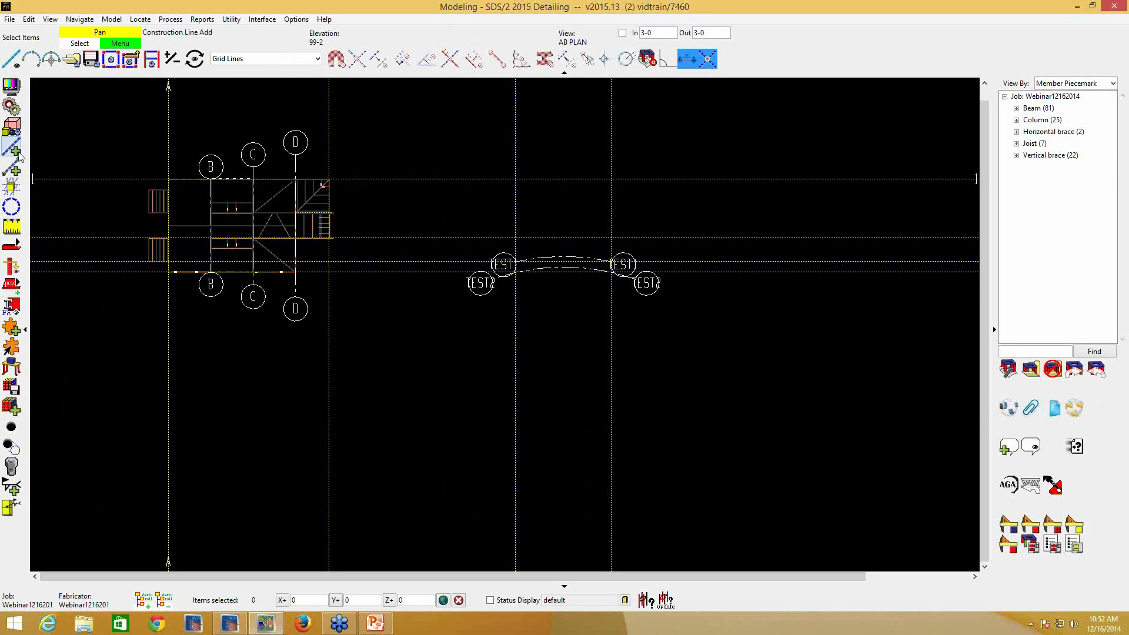
{"action": "left_click", "coordinate": [524, 57]}
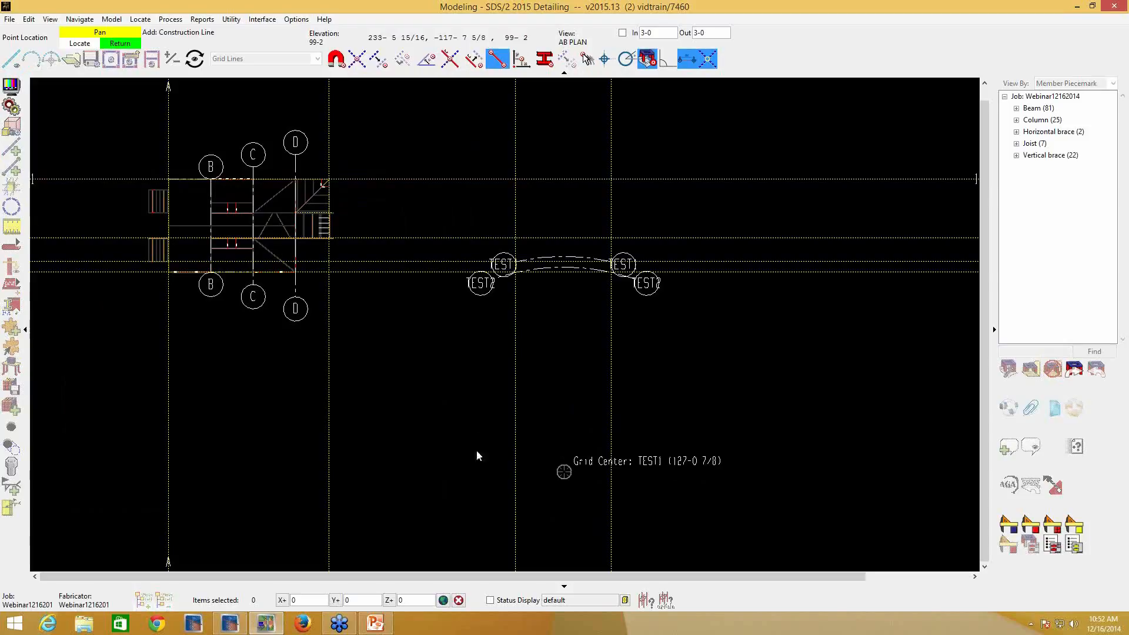
{"action": "right_click", "coordinate": [523, 405]}
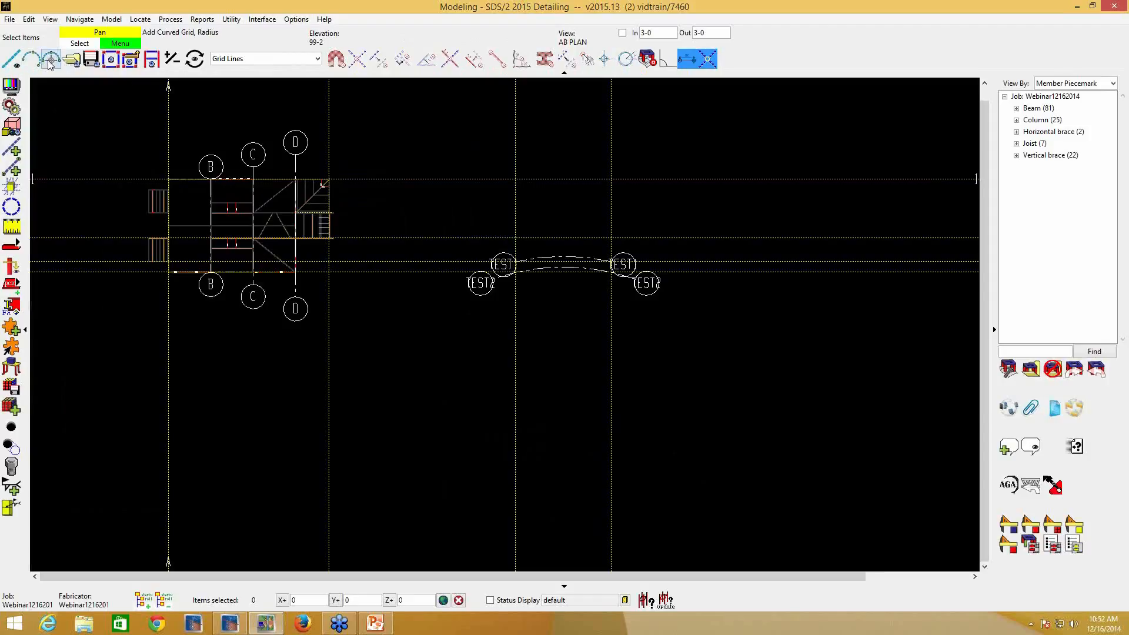
- Start a radius curved grid with its radius point where the vertical line through TEST1's left end meets the uppermost horizontal construction line
{"action": "left_click", "coordinate": [10, 20]}
{"action": "mouse_move", "coordinate": [36, 43]}
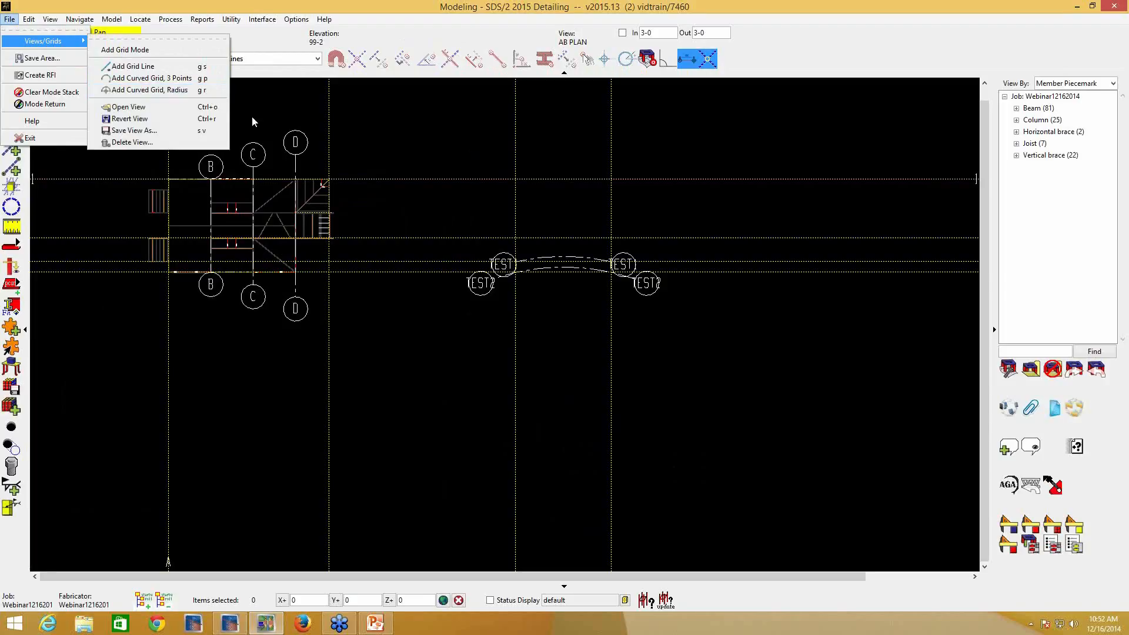
{"action": "left_click", "coordinate": [220, 89]}
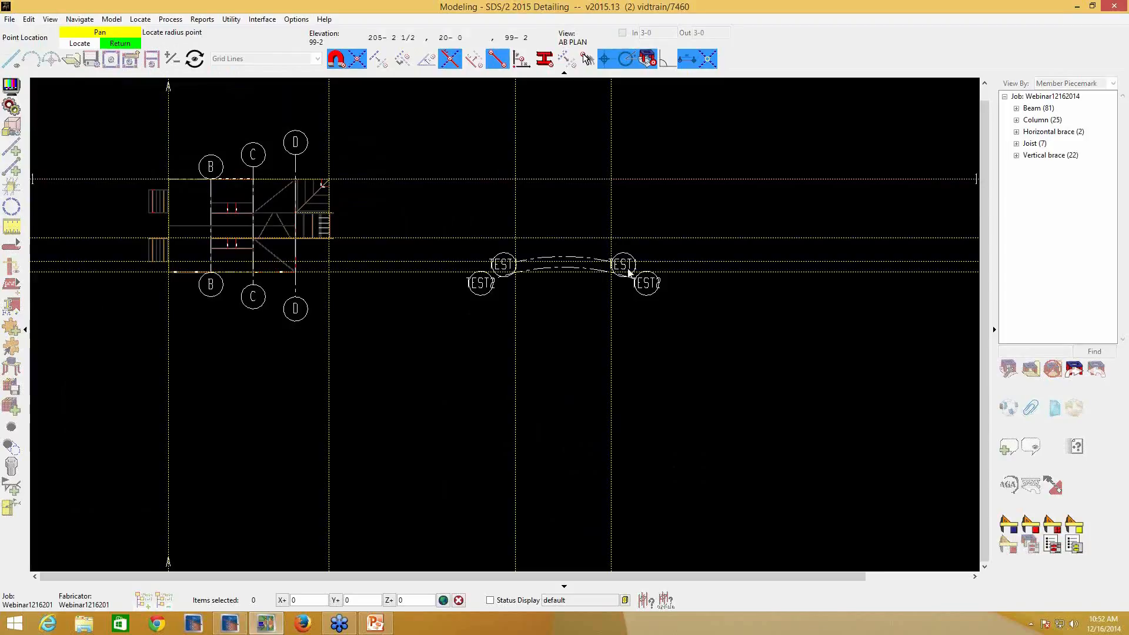
{"action": "left_click", "coordinate": [517, 180]}
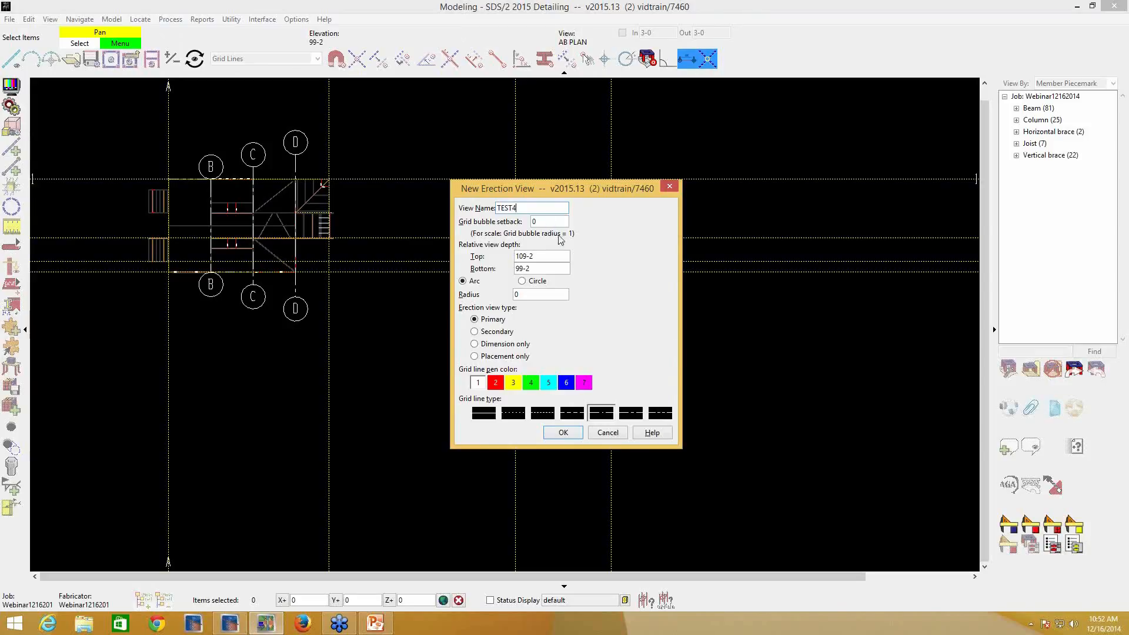
- Create the radius grid as TEST4 with top depth 126-0 and radius 20-0, its arc ending on the horizontal construction line at both sides
{"action": "left_click", "coordinate": [544, 258]}
{"action": "type", "text": "126-0"}
{"action": "double_click", "coordinate": [522, 294]}
{"action": "type", "text": "20-0"}
{"action": "left_click", "coordinate": [560, 434]}
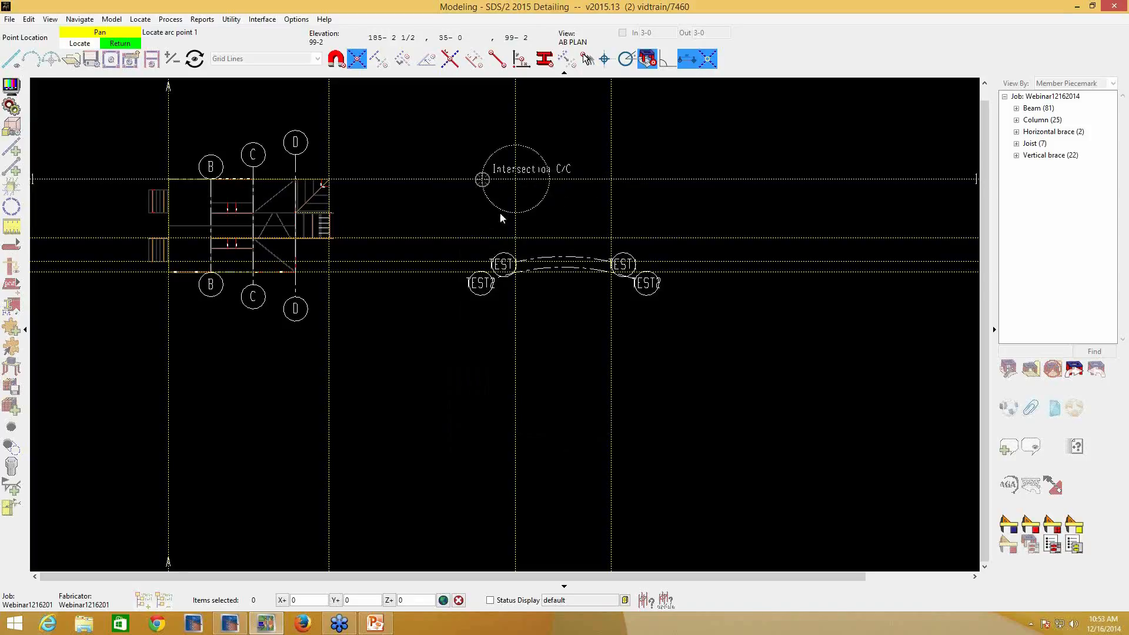
{"action": "left_click", "coordinate": [481, 173]}
{"action": "left_click", "coordinate": [541, 180]}
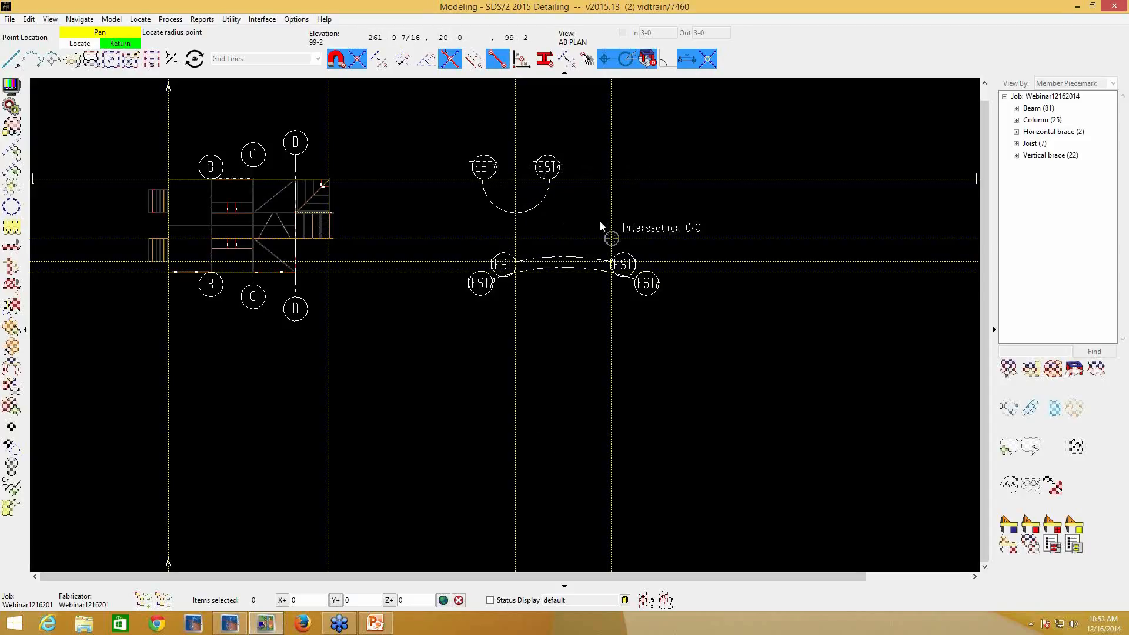
- Create a 20-0 radius quarter-arc grid named TEST5 above TEST1's right end, with arc points at the circle's top and left
{"action": "left_click", "coordinate": [616, 183]}
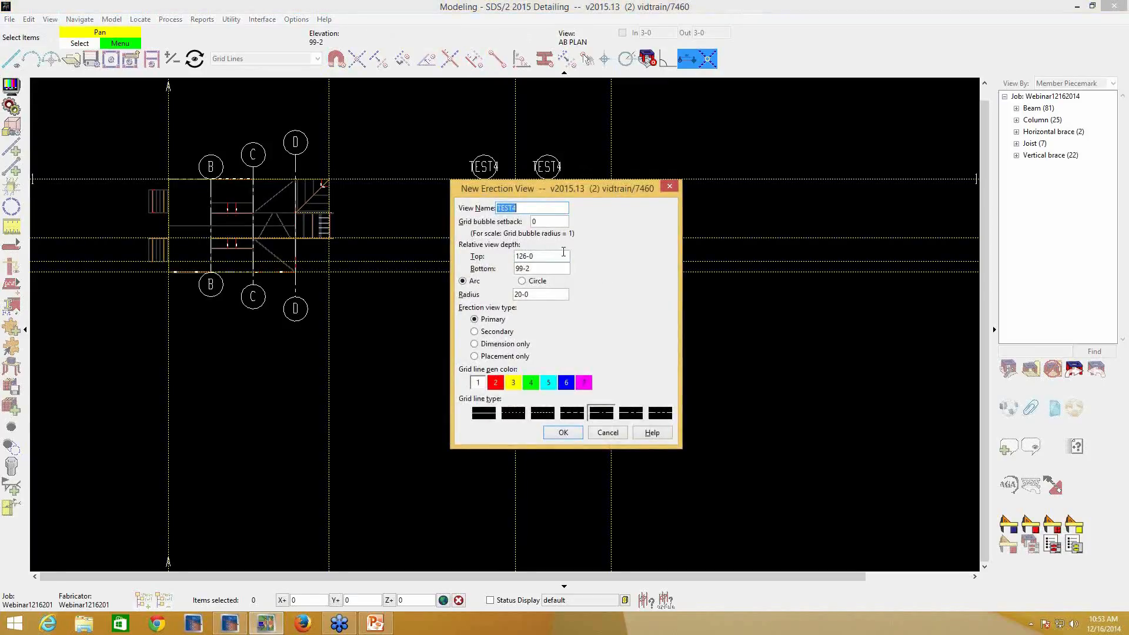
{"action": "key", "text": "End"}
{"action": "key", "text": "BackSpace"}
{"action": "left_click", "coordinate": [563, 433]}
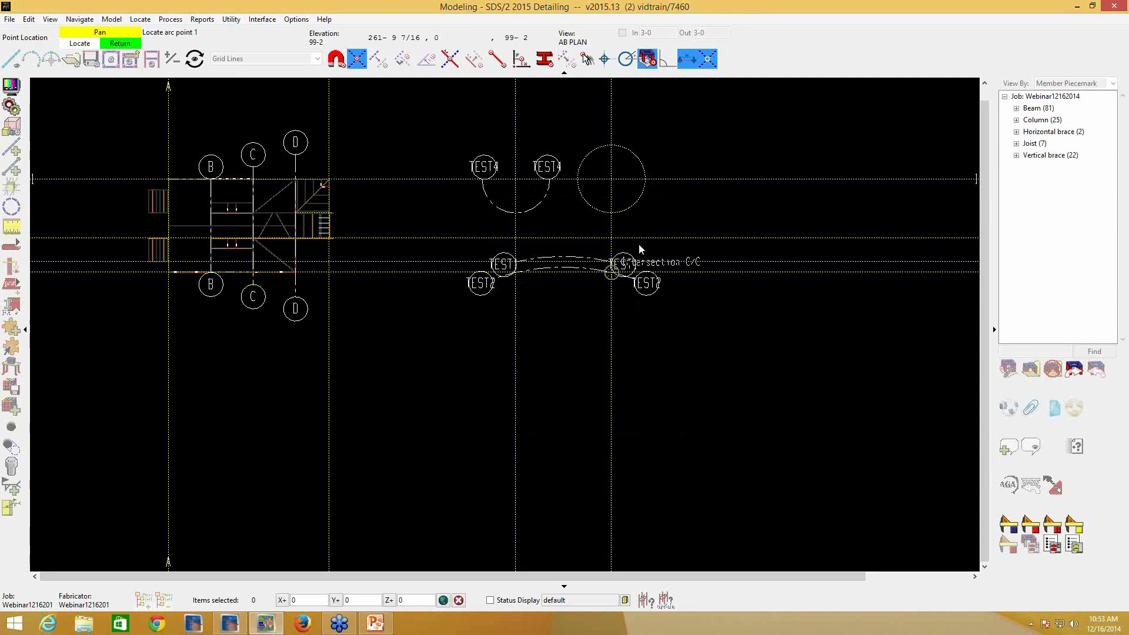
{"action": "left_click", "coordinate": [611, 146]}
{"action": "left_click", "coordinate": [579, 179]}
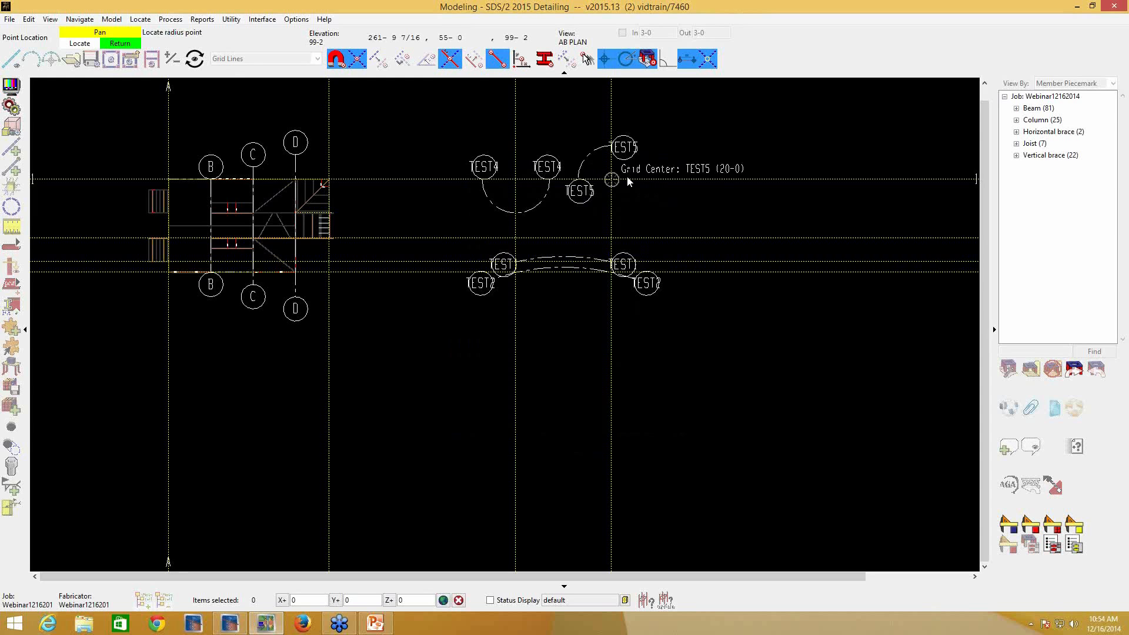
- Create a 20-0 radius circle grid named TEST6 on the uppermost horizontal construction line beyond TEST5, placing its bubble at the circle's right
{"action": "scroll", "coordinate": [636, 193], "scroll_direction": "down", "scroll_amount": 5}
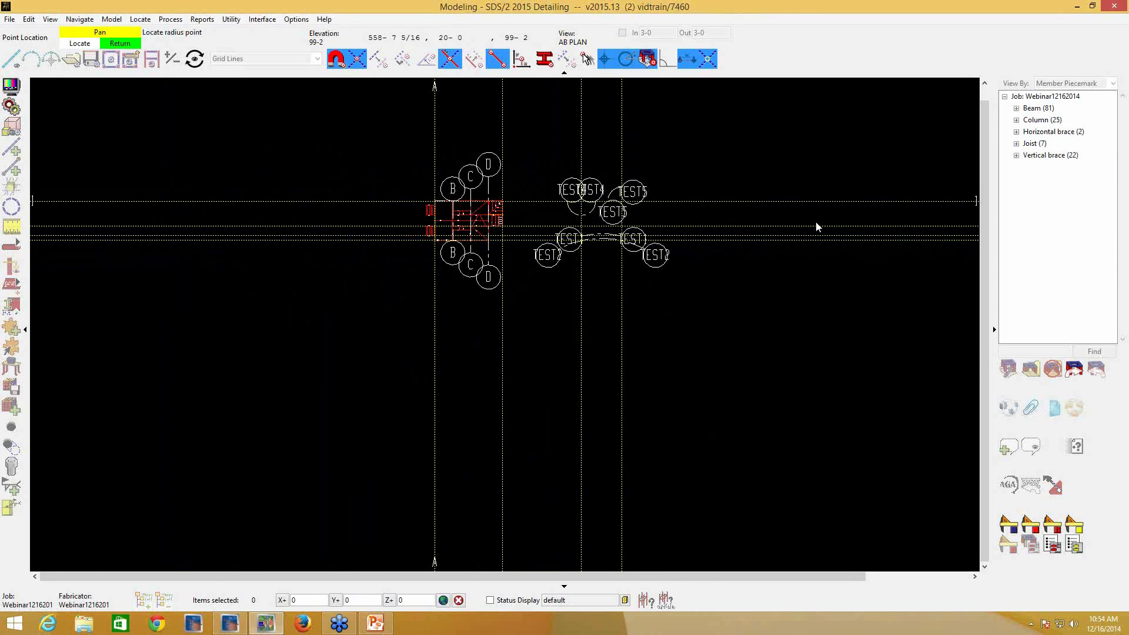
{"action": "left_click", "coordinate": [715, 200]}
{"action": "left_click", "coordinate": [537, 208]}
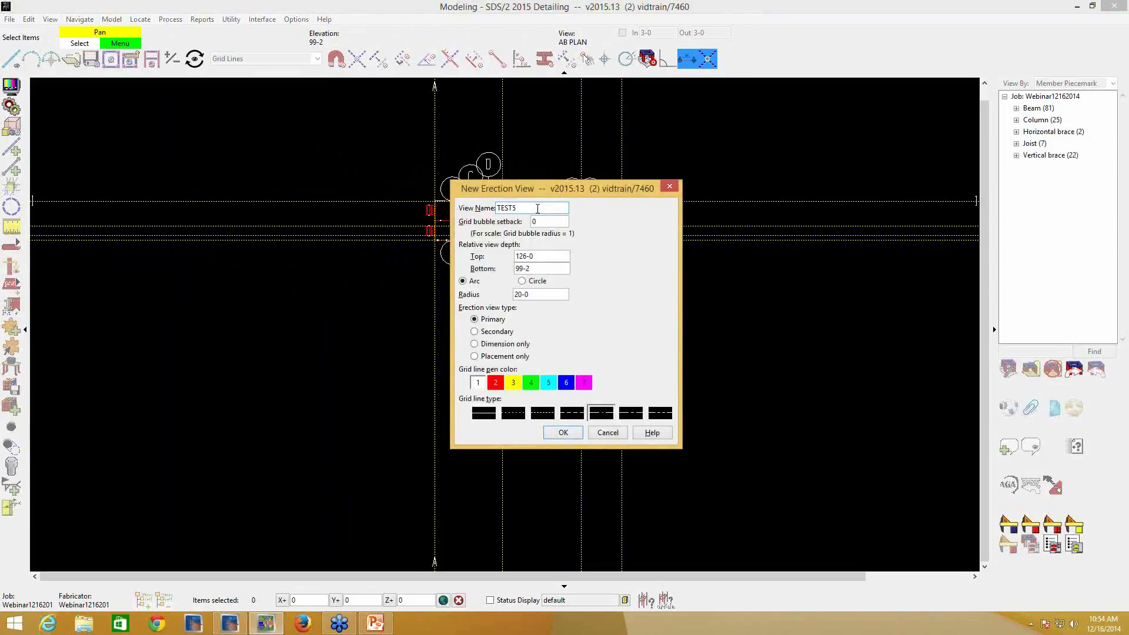
{"action": "key", "text": "BackSpace"}
{"action": "type", "text": "6"}
{"action": "left_click", "coordinate": [523, 282]}
{"action": "left_click", "coordinate": [564, 434]}
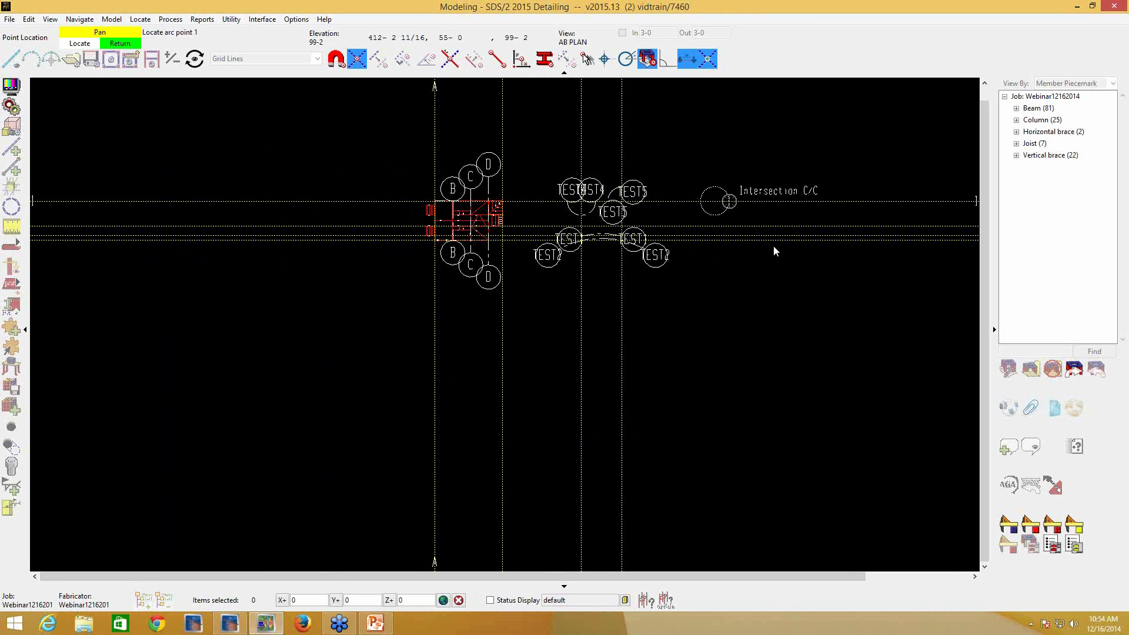
{"action": "scroll", "coordinate": [736, 220], "scroll_direction": "up", "scroll_amount": 2}
{"action": "scroll", "coordinate": [729, 220], "scroll_direction": "up", "scroll_amount": 1}
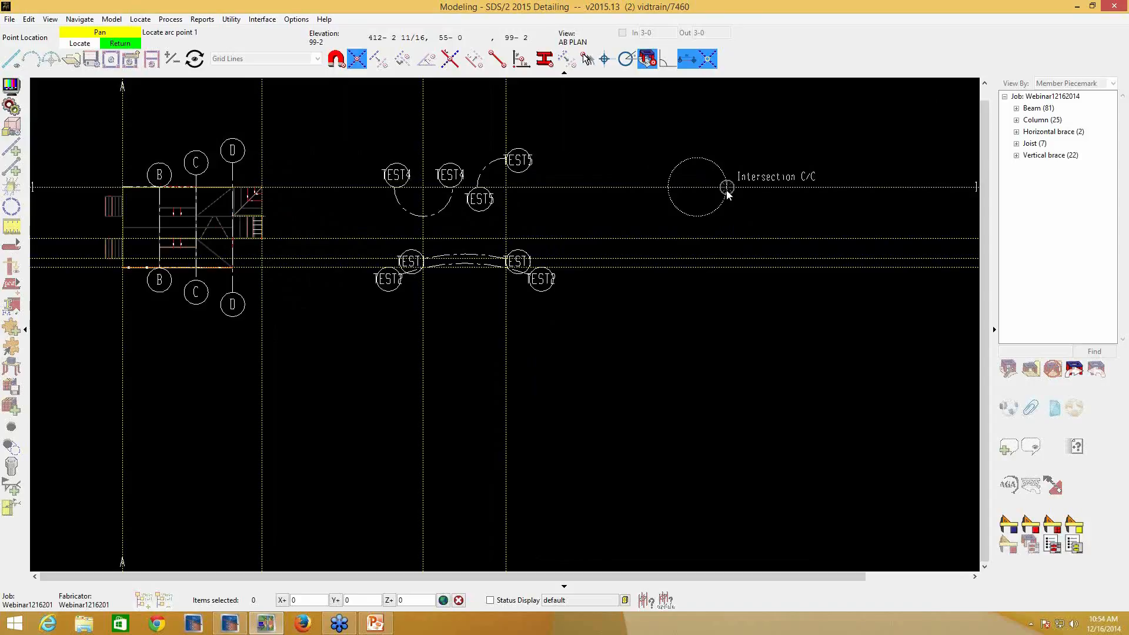
{"action": "left_click", "coordinate": [728, 193]}
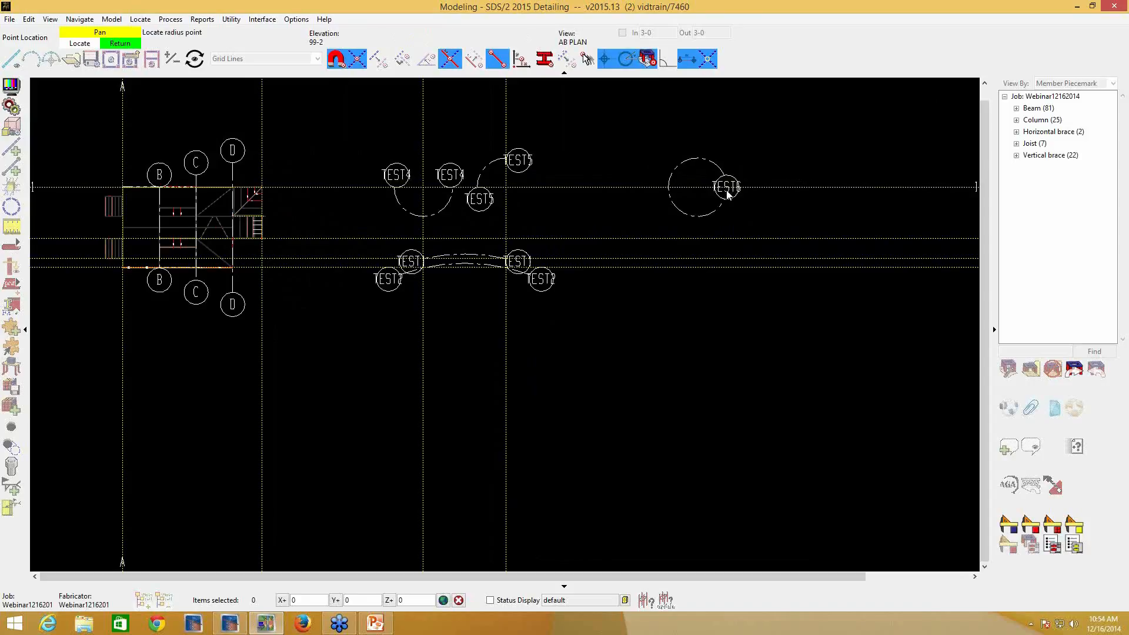
{"action": "right_click", "coordinate": [727, 260]}
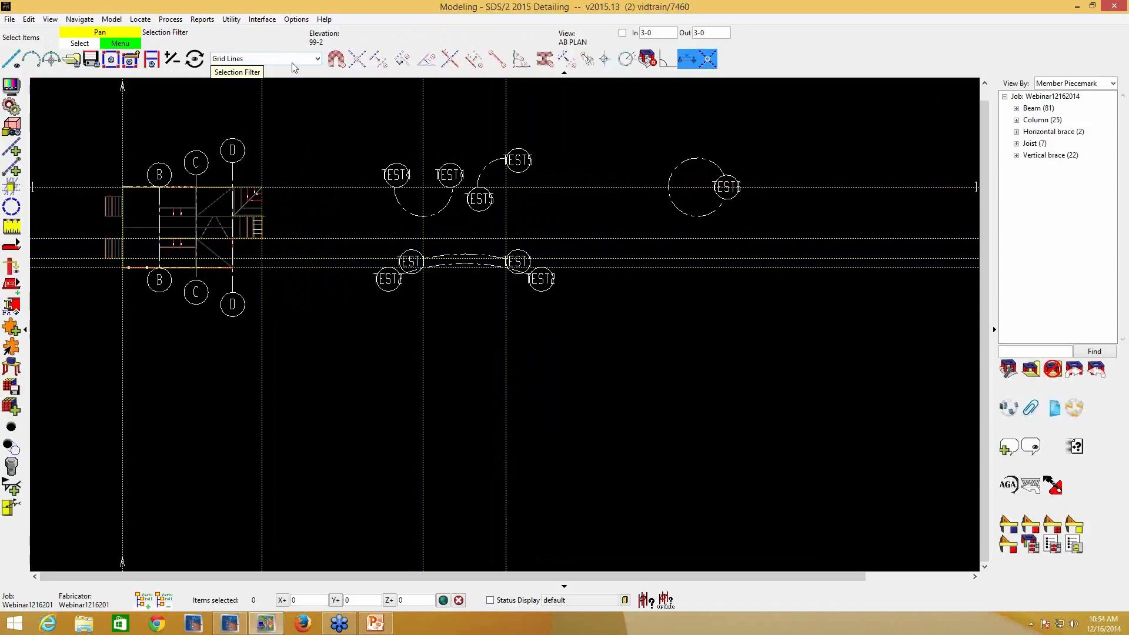
- Set the TEST6 circle grid's radius to 30-0
{"action": "left_click", "coordinate": [683, 221]}
{"action": "double_click", "coordinate": [683, 220]}
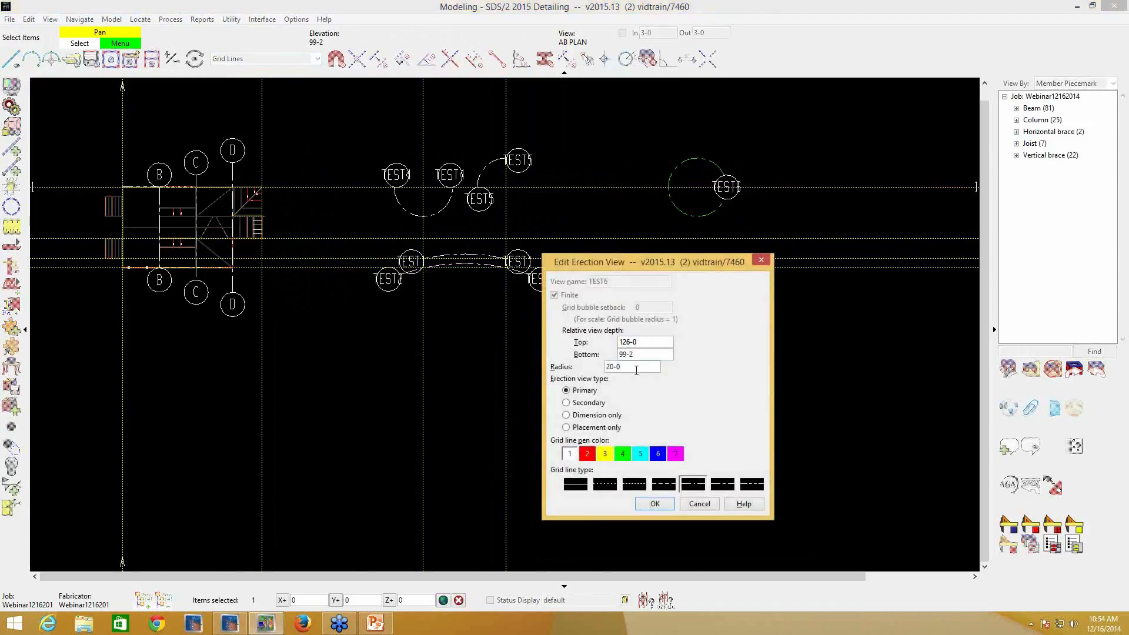
{"action": "double_click", "coordinate": [622, 368]}
{"action": "type", "text": "30-0"}
{"action": "key", "text": "Return"}
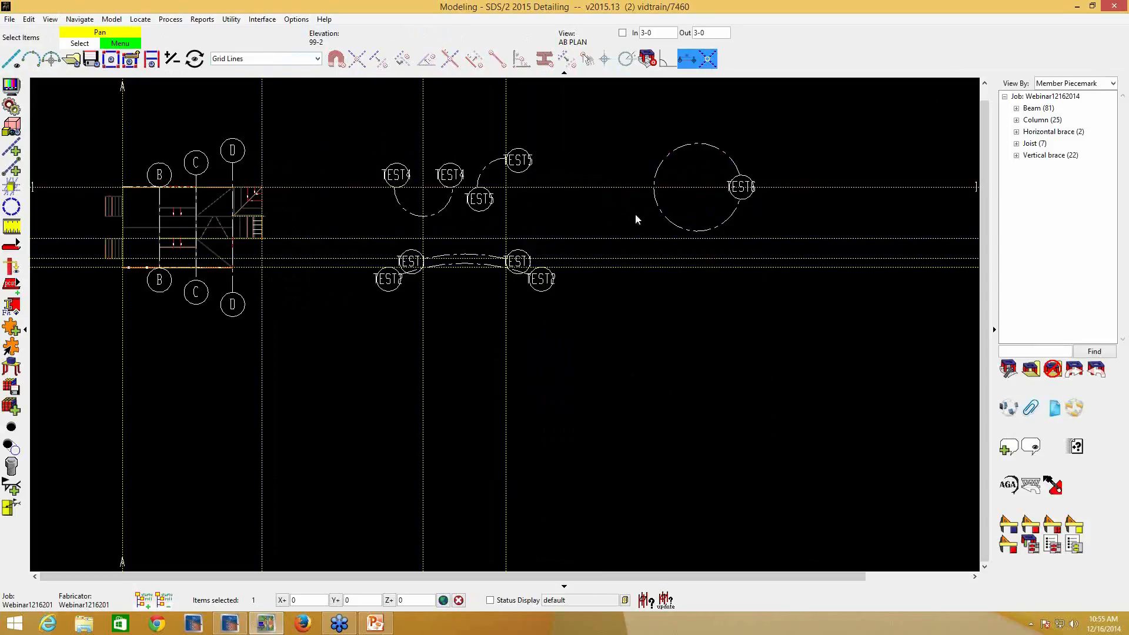
- Examine how the bubbles of the TEST4, TEST5 and TEST6 curved grids are placed at different magnifications and view edges
{"action": "mouse_move", "coordinate": [365, 224]}
{"action": "middle_mouse_down"}
{"action": "mouse_move", "coordinate": [418, 207]}
{"action": "mouse_move", "coordinate": [410, 224]}
{"action": "middle_mouse_up"}
{"action": "right_click", "coordinate": [424, 211]}
{"action": "left_click", "coordinate": [396, 196]}
{"action": "scroll", "coordinate": [529, 212], "scroll_direction": "up", "scroll_amount": 1}
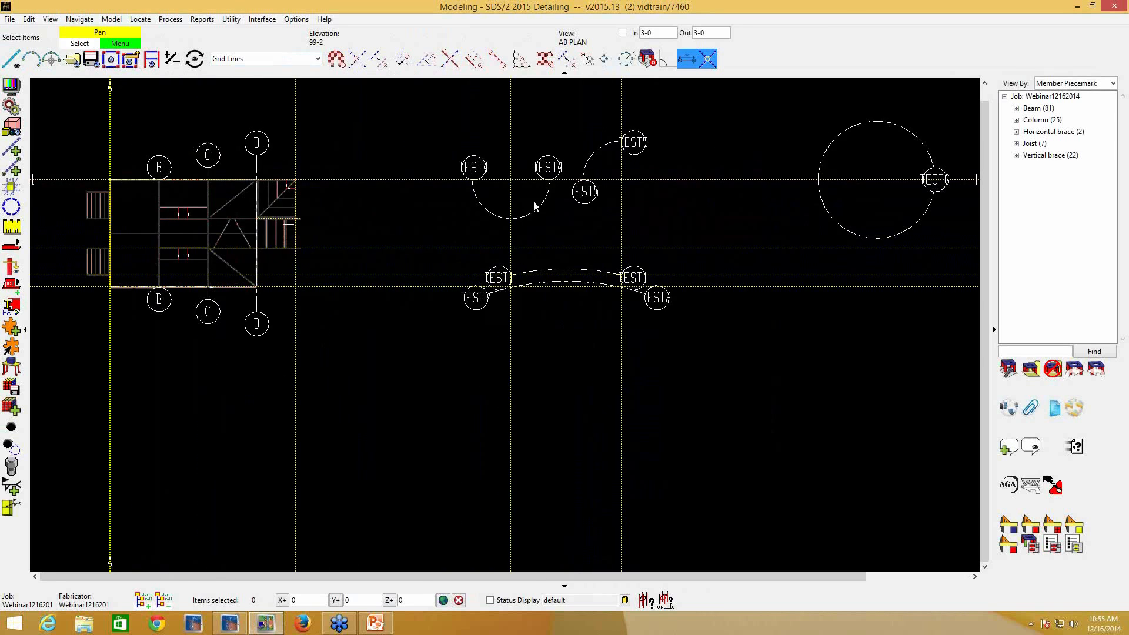
{"action": "scroll", "coordinate": [856, 186], "scroll_direction": "down", "scroll_amount": 2}
{"action": "mouse_move", "coordinate": [933, 209]}
{"action": "middle_mouse_down"}
{"action": "mouse_move", "coordinate": [812, 218]}
{"action": "mouse_move", "coordinate": [915, 214]}
{"action": "middle_mouse_up"}
{"action": "scroll", "coordinate": [915, 214], "scroll_direction": "up", "scroll_amount": 2}
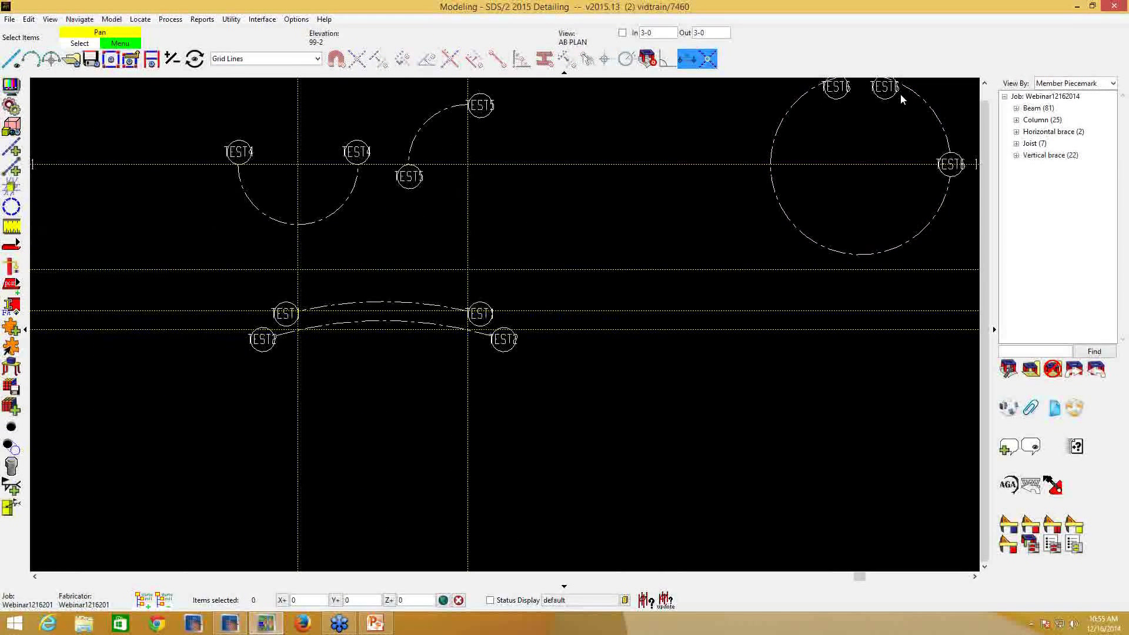
{"action": "scroll", "coordinate": [875, 142], "scroll_direction": "up", "scroll_amount": 3}
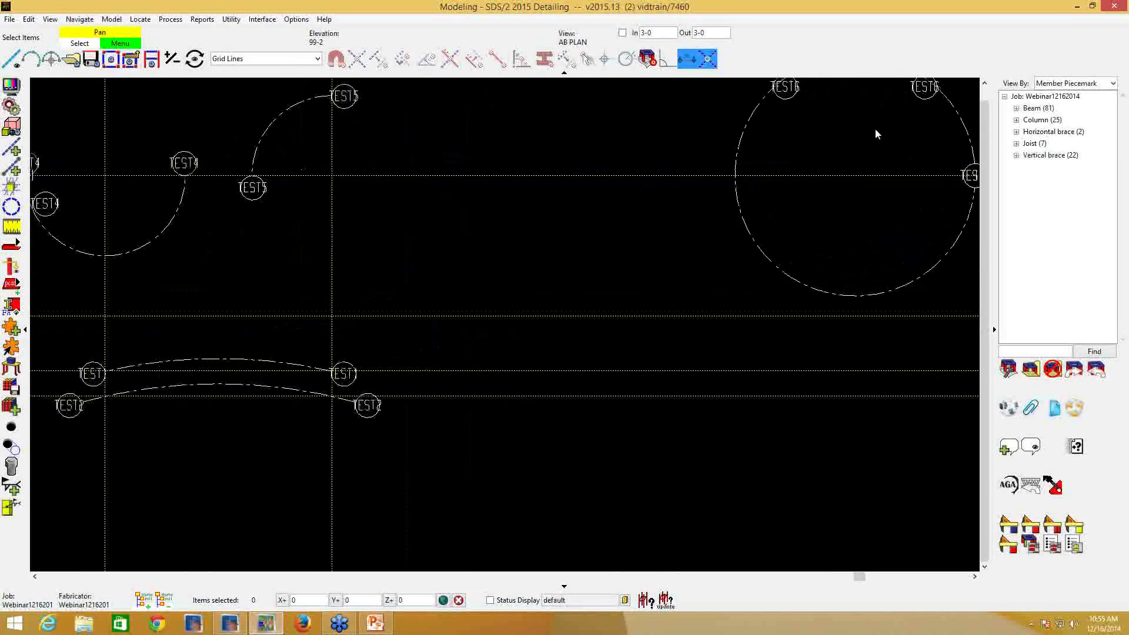
{"action": "scroll", "coordinate": [876, 137], "scroll_direction": "down", "scroll_amount": 3}
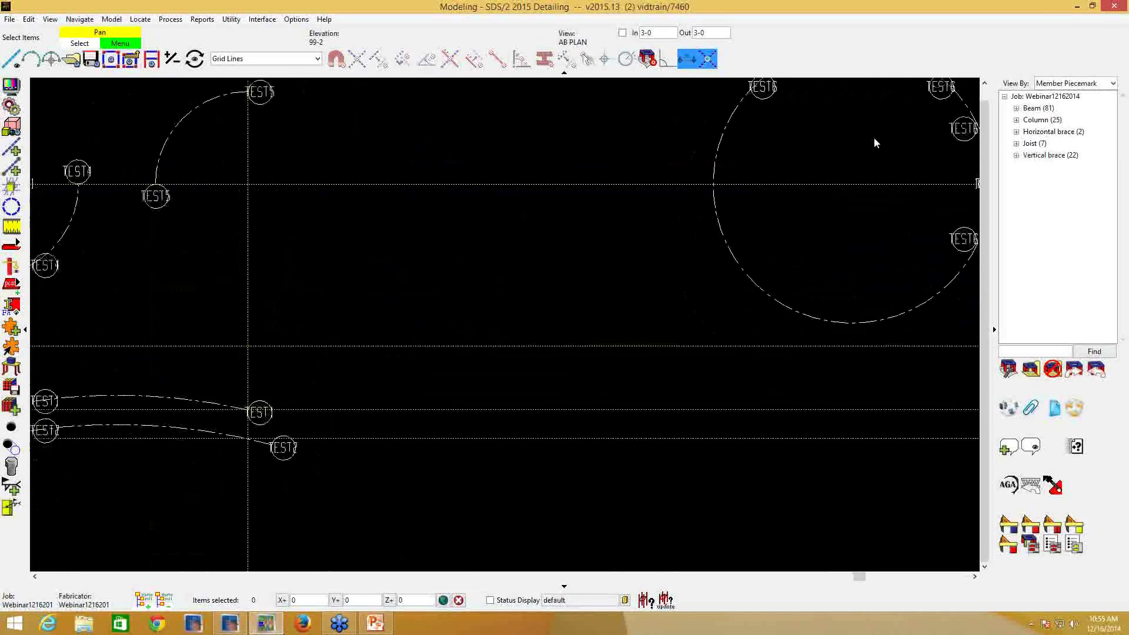
{"action": "scroll", "coordinate": [876, 154], "scroll_direction": "down", "scroll_amount": 2}
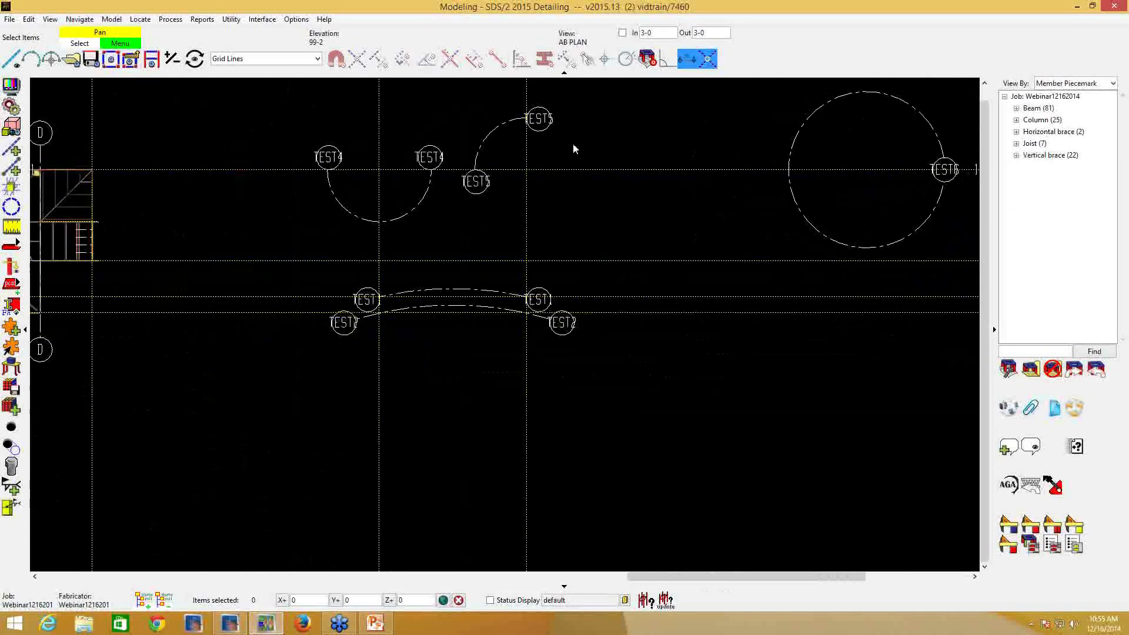
{"action": "scroll", "coordinate": [499, 127], "scroll_direction": "up", "scroll_amount": 2}
{"action": "scroll", "coordinate": [460, 127], "scroll_direction": "up", "scroll_amount": 1}
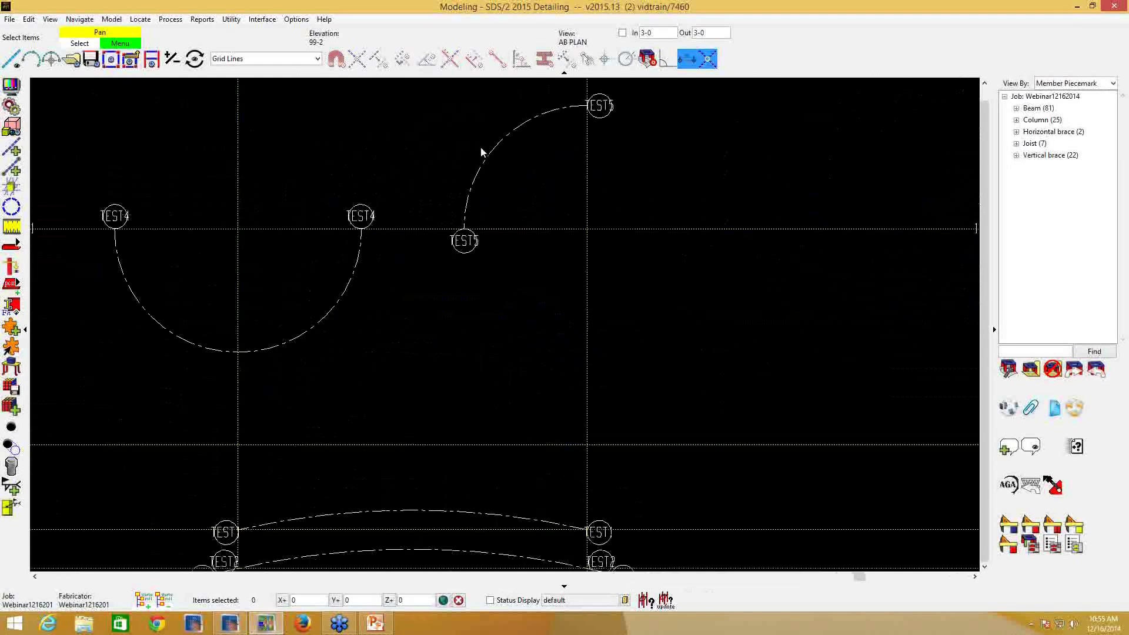
{"action": "scroll", "coordinate": [487, 169], "scroll_direction": "up", "scroll_amount": 2}
{"action": "scroll", "coordinate": [491, 171], "scroll_direction": "up", "scroll_amount": 1}
{"action": "scroll", "coordinate": [588, 133], "scroll_direction": "up", "scroll_amount": 2}
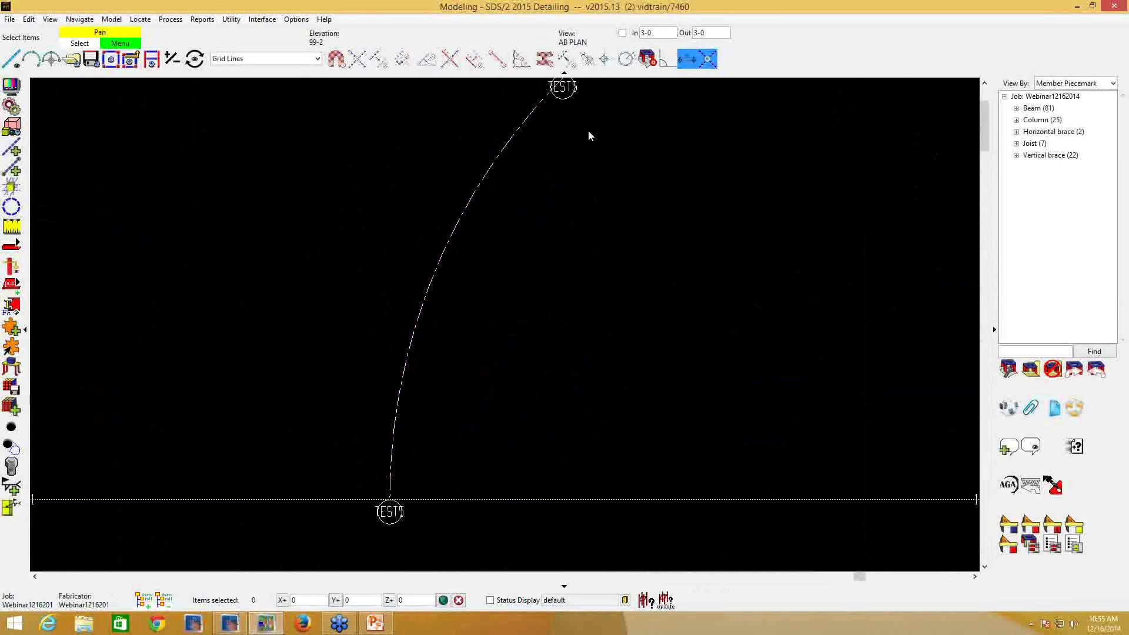
{"action": "scroll", "coordinate": [579, 159], "scroll_direction": "down", "scroll_amount": 2}
{"action": "scroll", "coordinate": [579, 159], "scroll_direction": "down", "scroll_amount": 5}
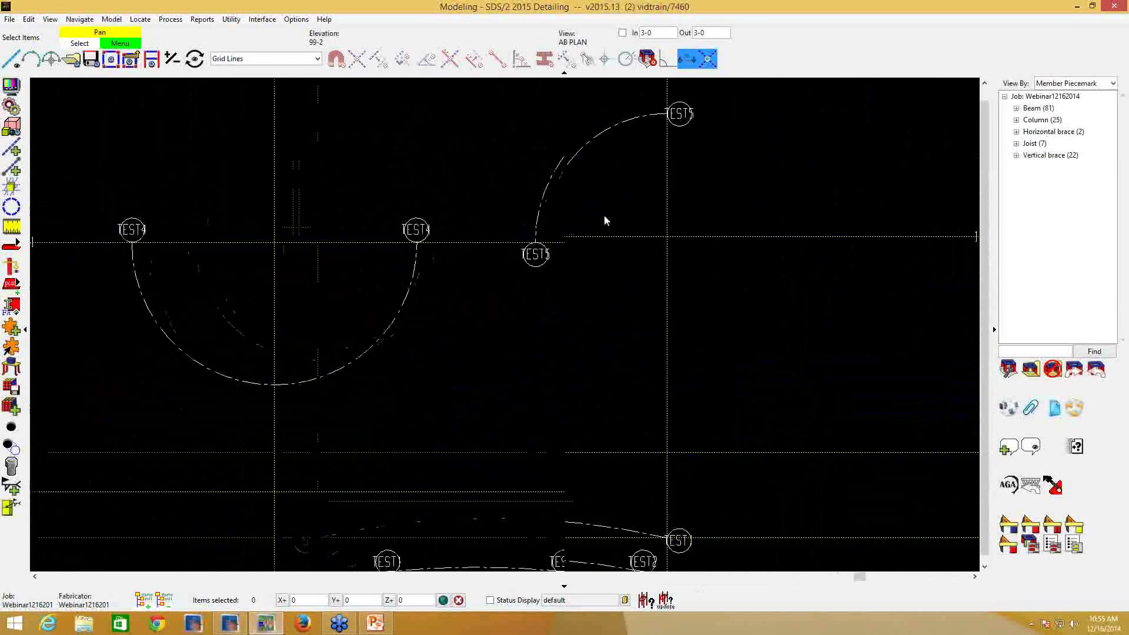
{"action": "scroll", "coordinate": [612, 277], "scroll_direction": "down", "scroll_amount": 4}
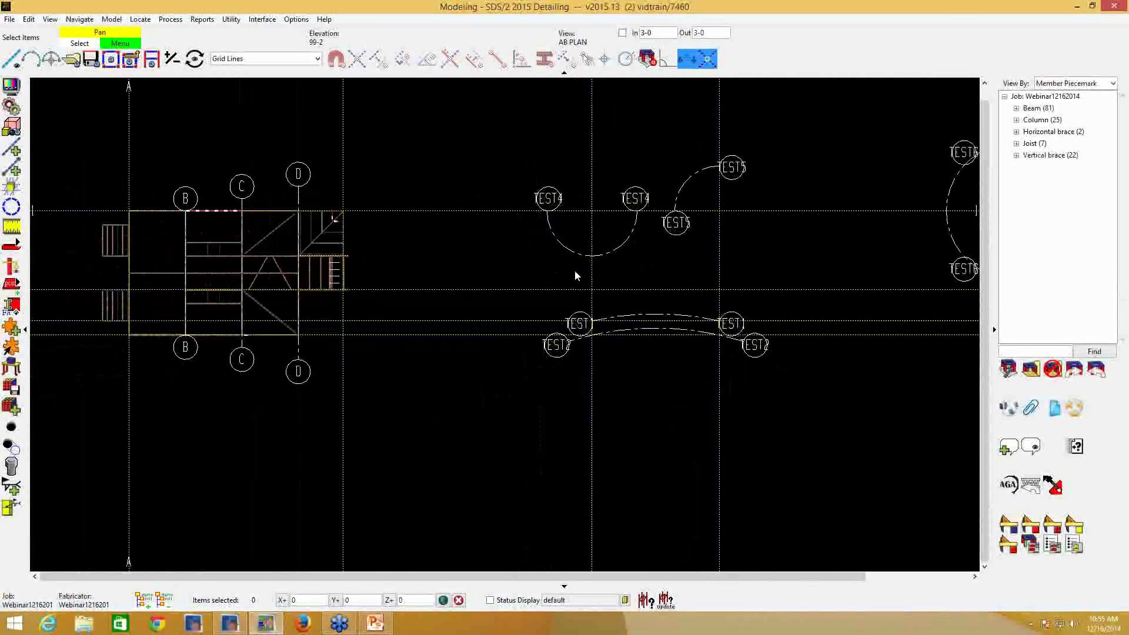
{"action": "middle_click_drag", "start_coordinate": [516, 266], "coordinate": [586, 244]}
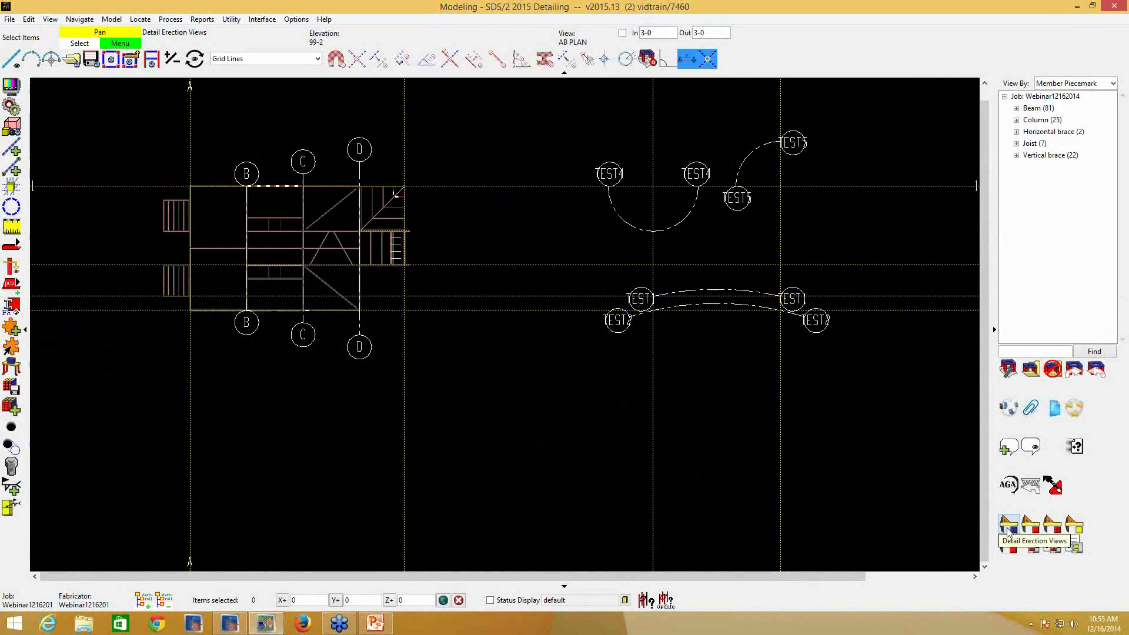
- Configure erection view detailing with Wire member style, annotation of erection views, and removal of all drawing annotations
{"action": "left_click", "coordinate": [1007, 528]}
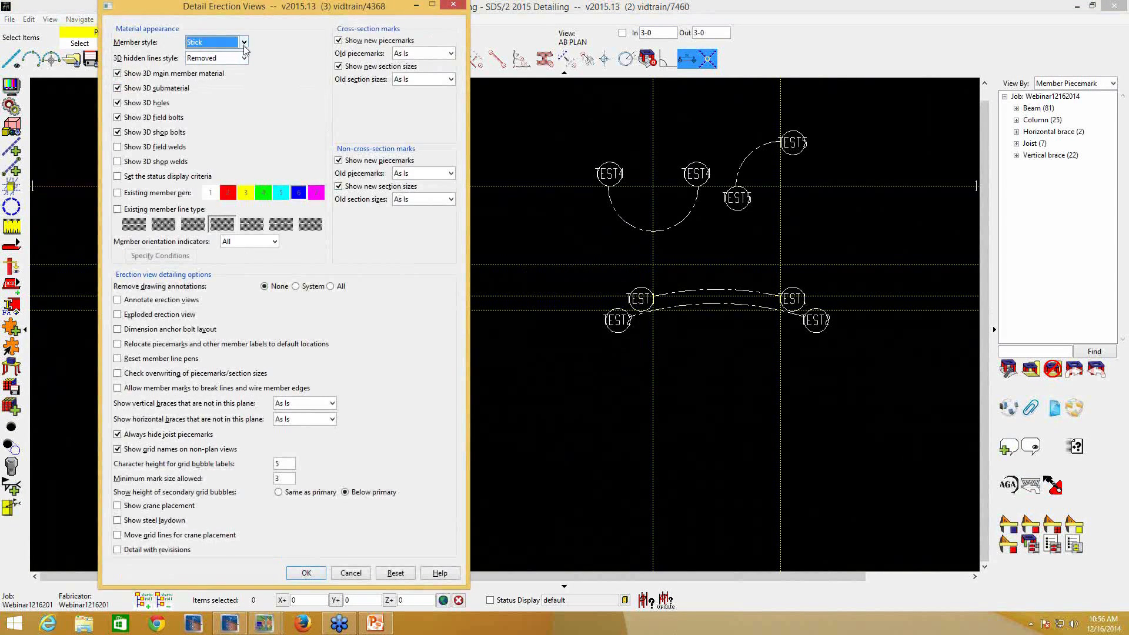
{"action": "left_click", "coordinate": [243, 42]}
{"action": "left_click", "coordinate": [234, 64]}
{"action": "left_click", "coordinate": [162, 300]}
{"action": "left_click", "coordinate": [331, 286]}
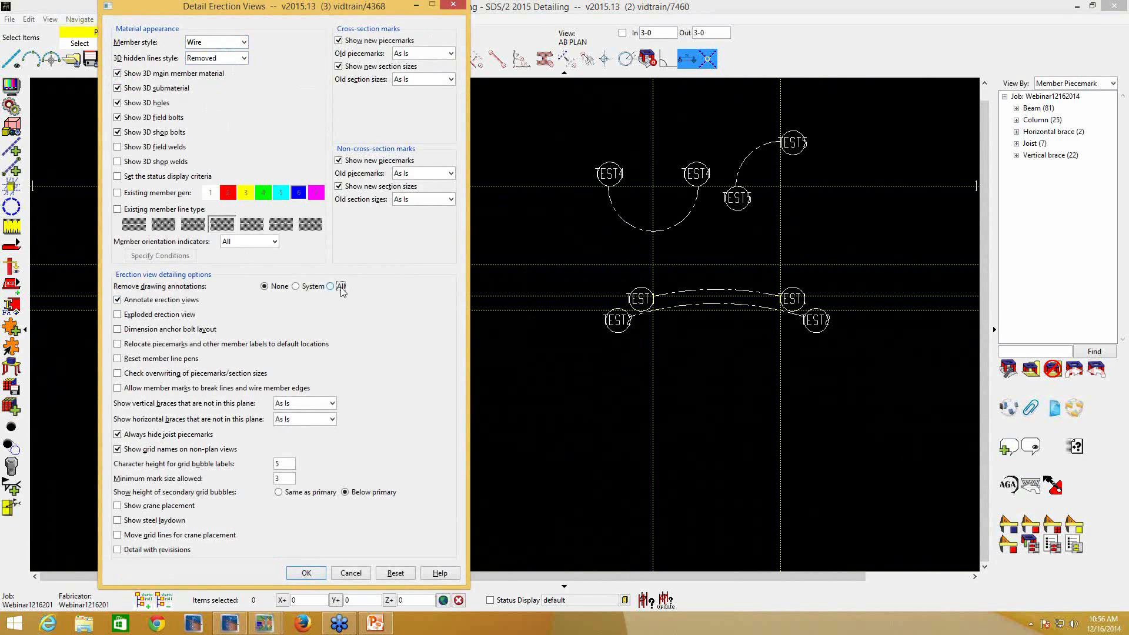
{"action": "left_click", "coordinate": [312, 571]}
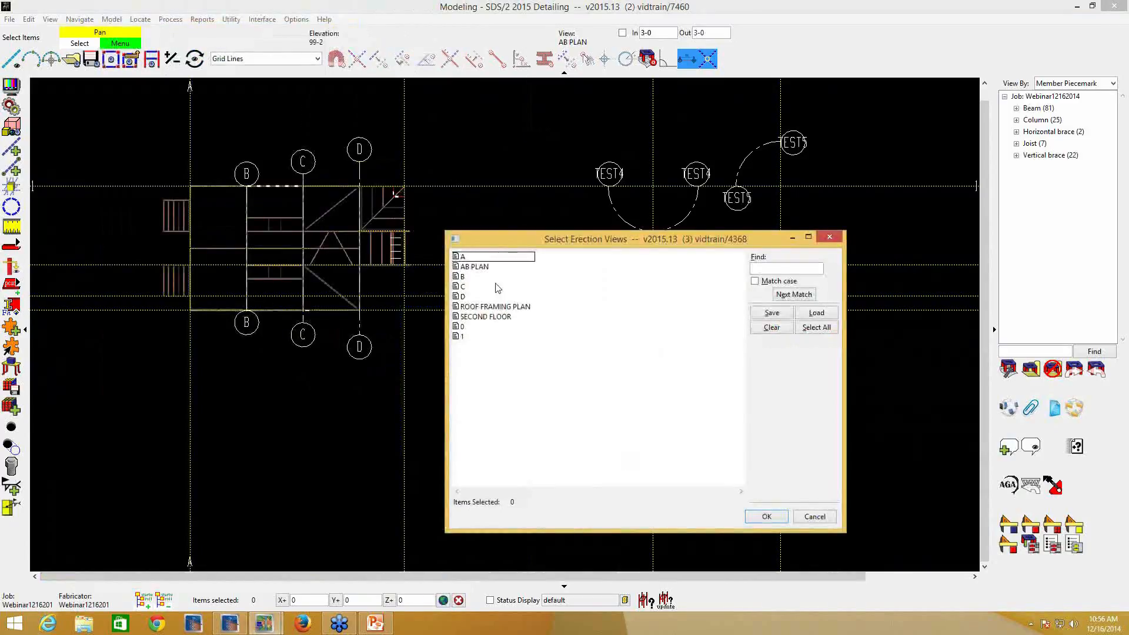
- Detail the erection views C, D and SECOND FLOOR
{"action": "left_click", "coordinate": [474, 287]}
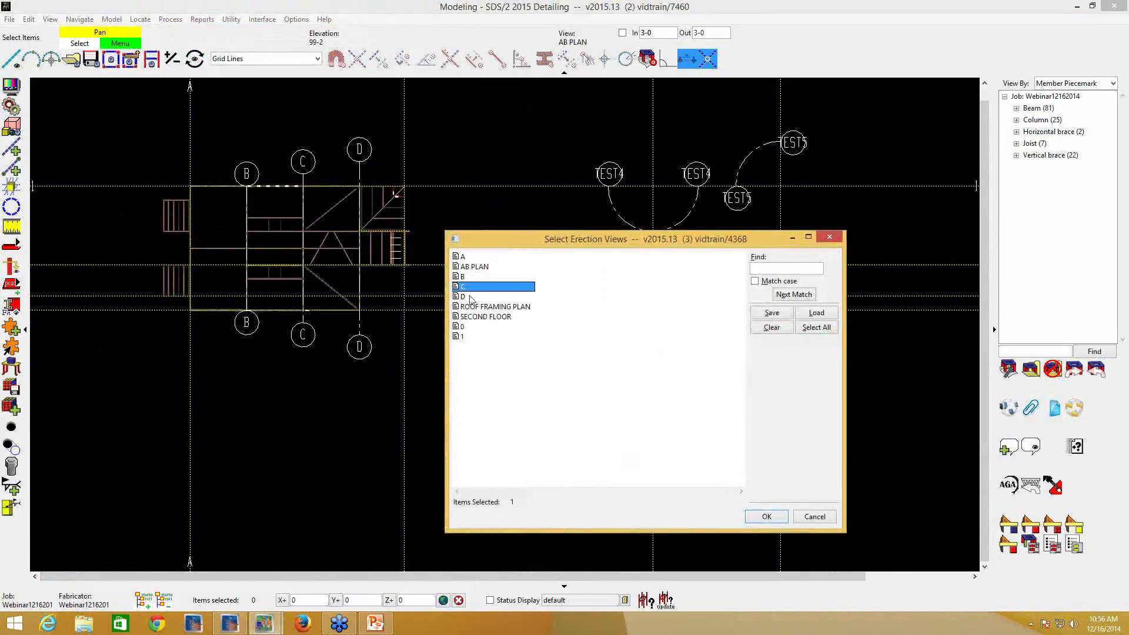
{"action": "left_click", "coordinate": [472, 296], "text": "ctrl"}
{"action": "left_click", "coordinate": [498, 318], "text": "ctrl"}
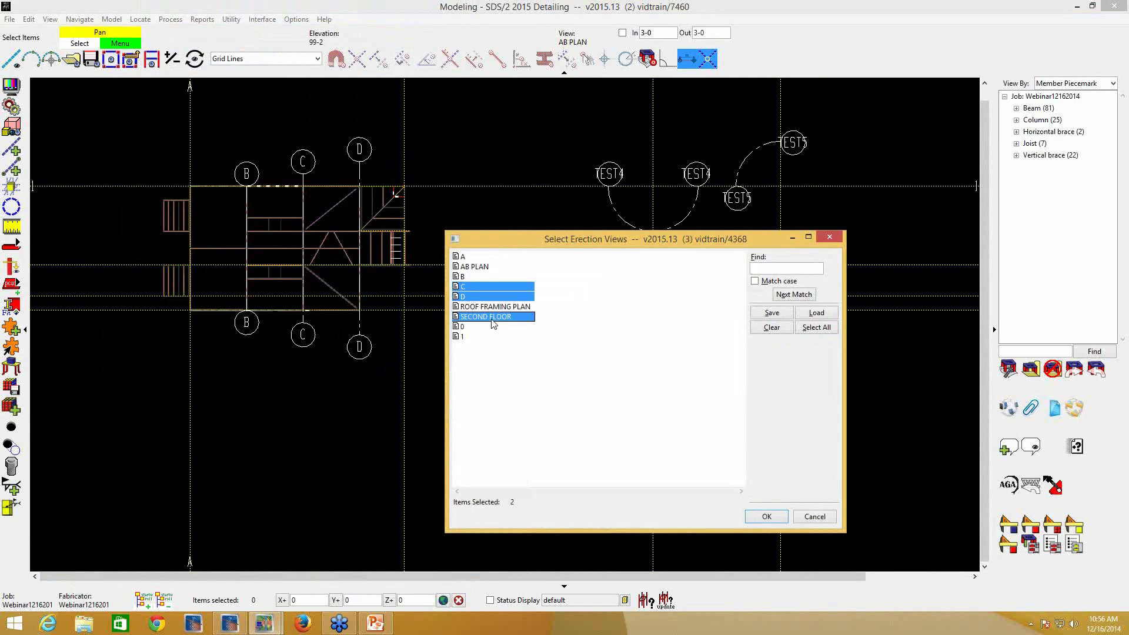
{"action": "left_click", "coordinate": [767, 517]}
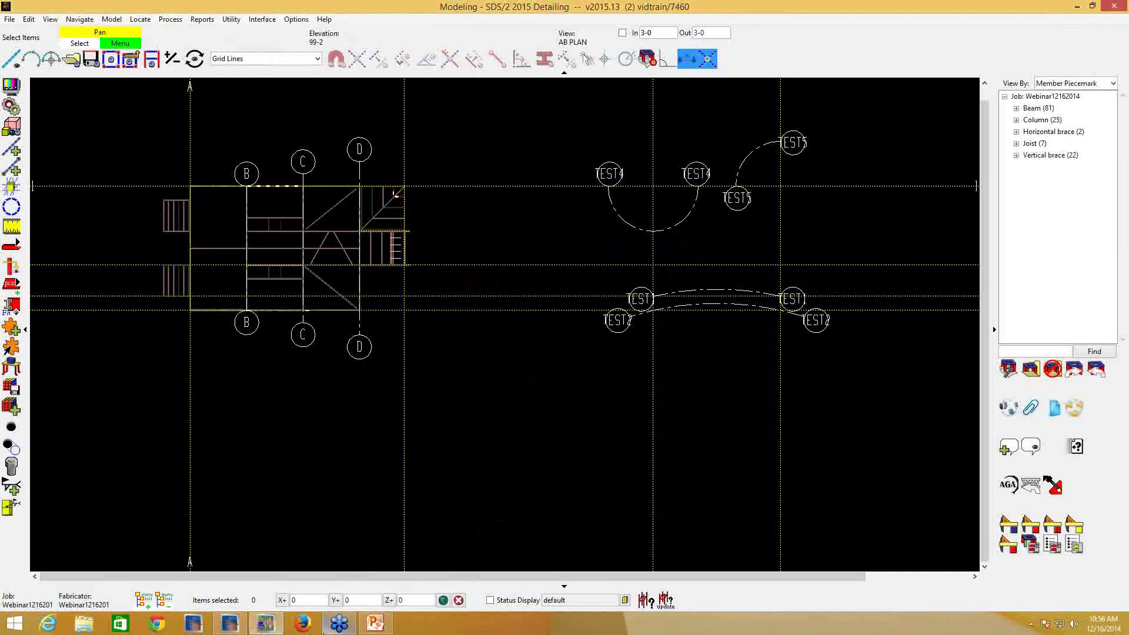
- Switch to the Drawing Editor and open erection view C
{"action": "left_click", "coordinate": [229, 624]}
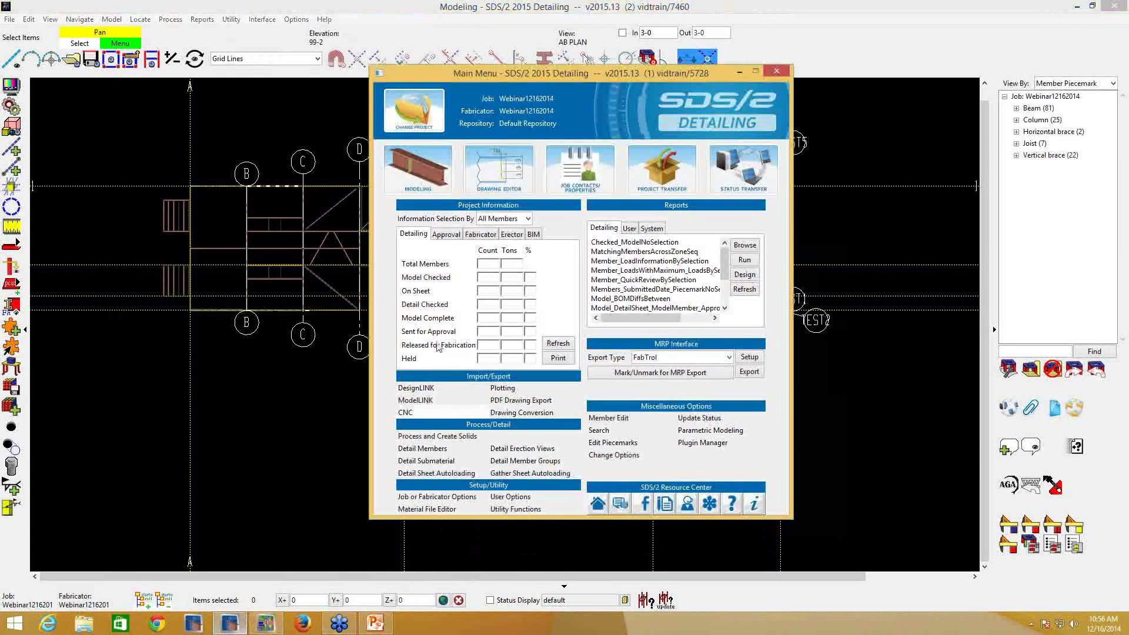
{"action": "left_click", "coordinate": [488, 165]}
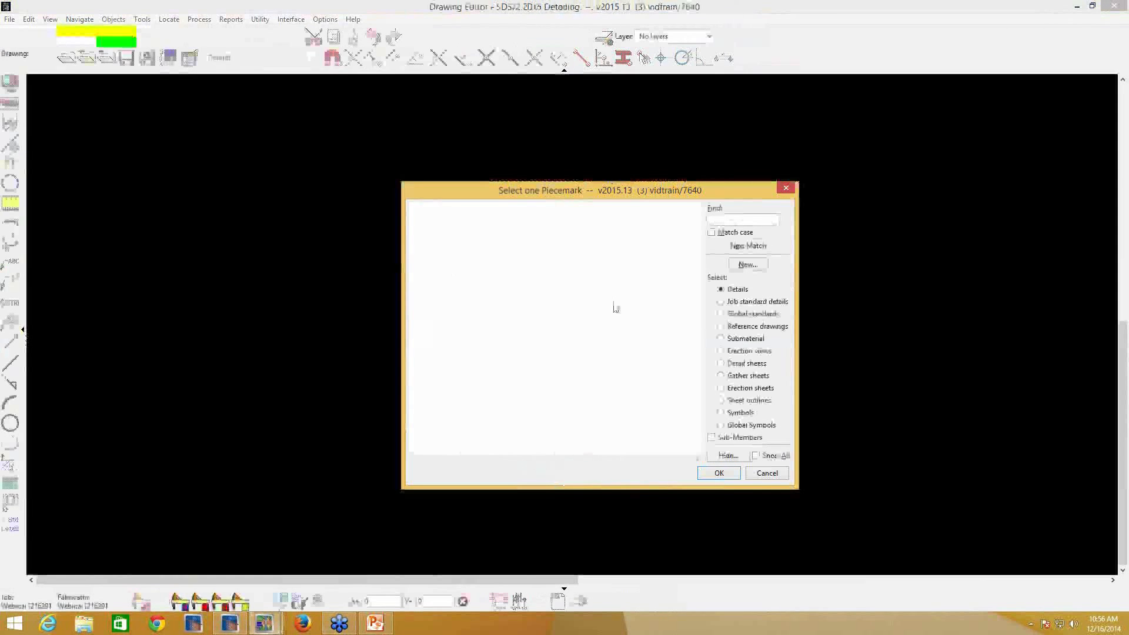
{"action": "left_click", "coordinate": [721, 350]}
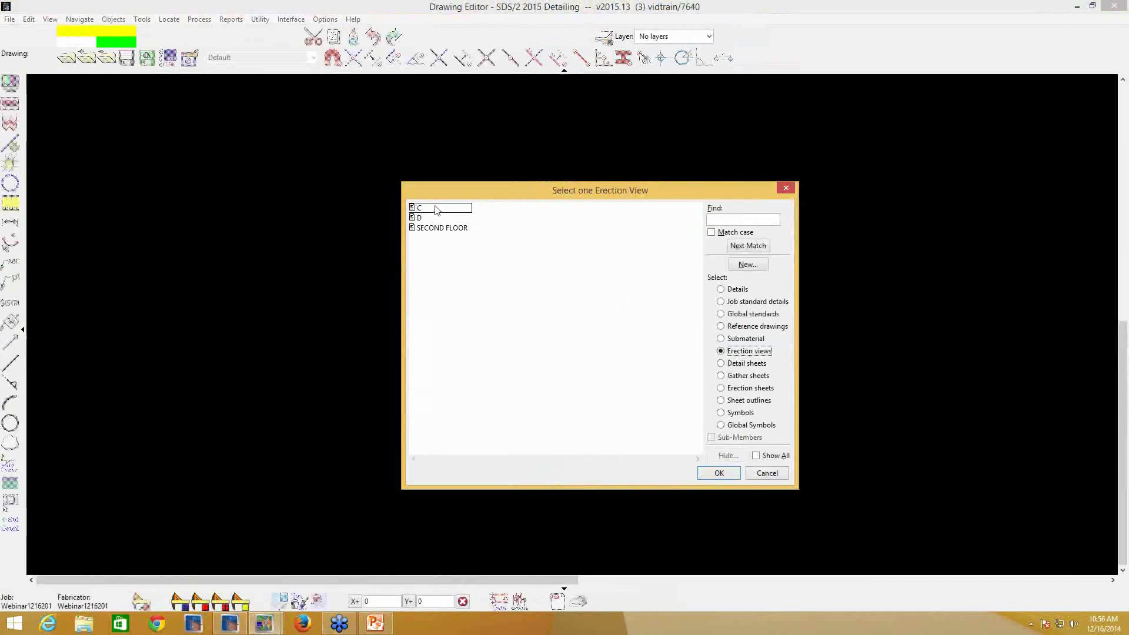
{"action": "double_click", "coordinate": [435, 207]}
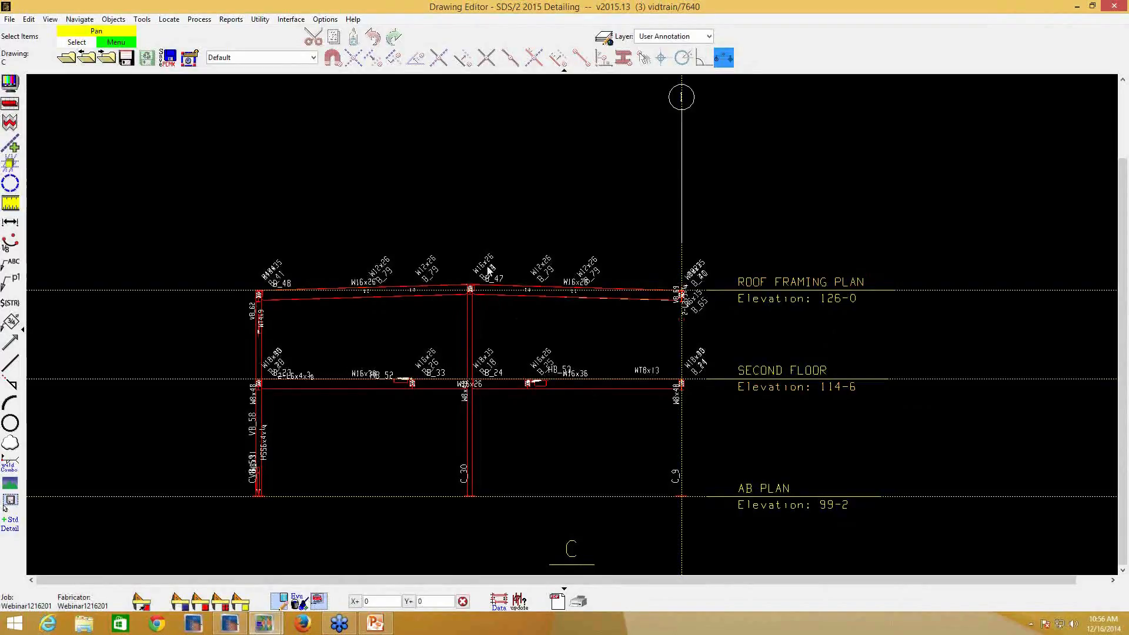
- Advance through erection view D to SECOND FLOOR and examine the plan with its curved grids
{"action": "left_click", "coordinate": [107, 61]}
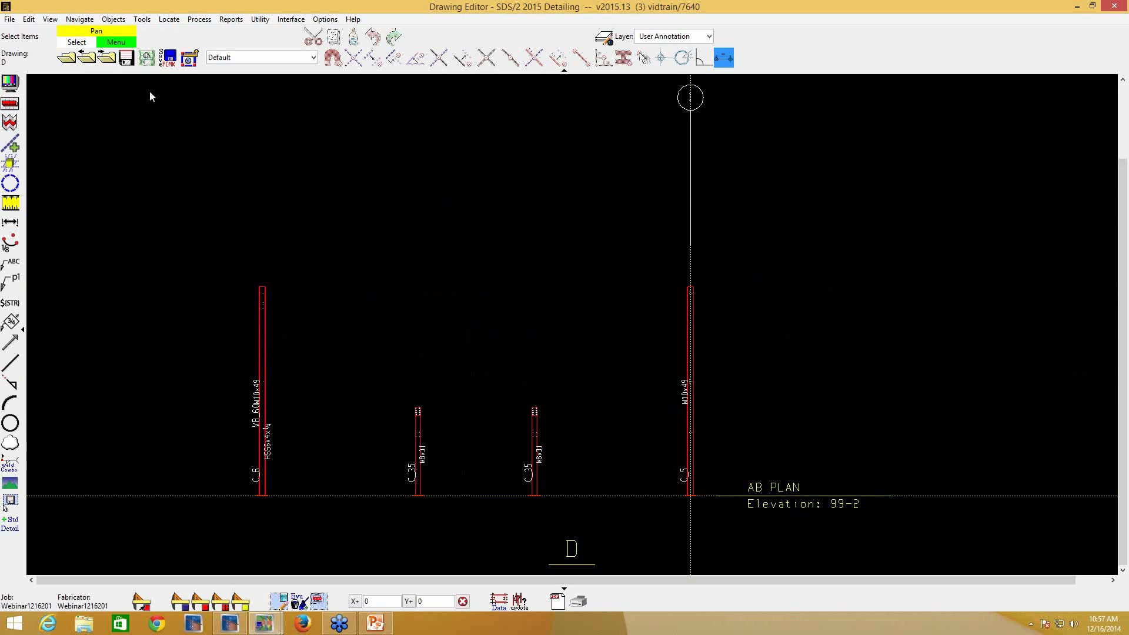
{"action": "left_click", "coordinate": [105, 61]}
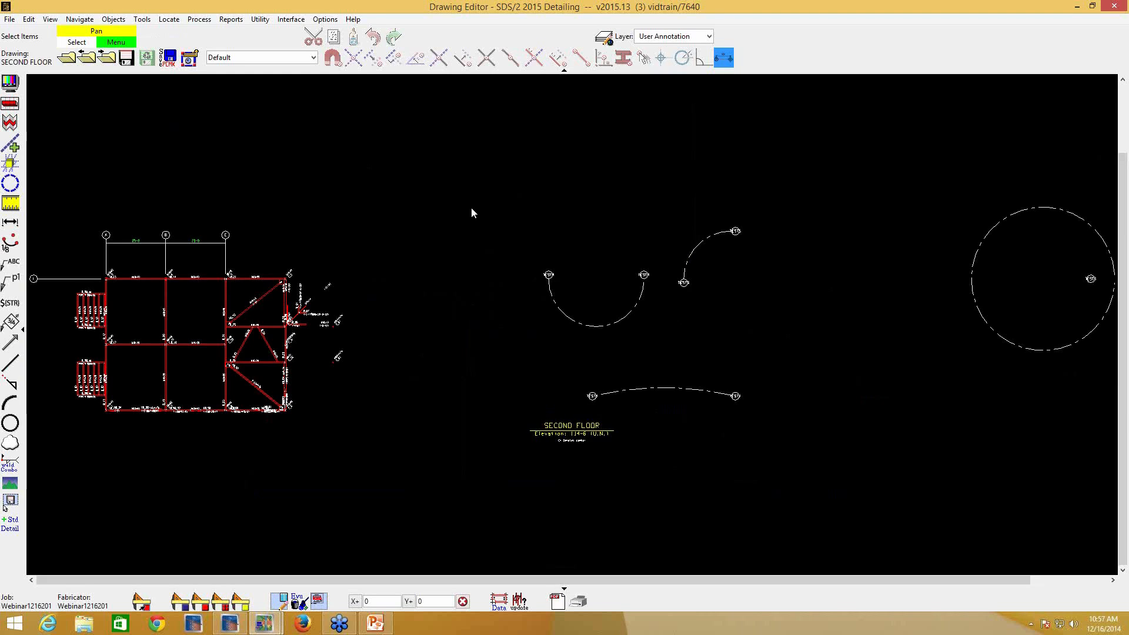
{"action": "middle_click_drag", "start_coordinate": [442, 272], "coordinate": [713, 310]}
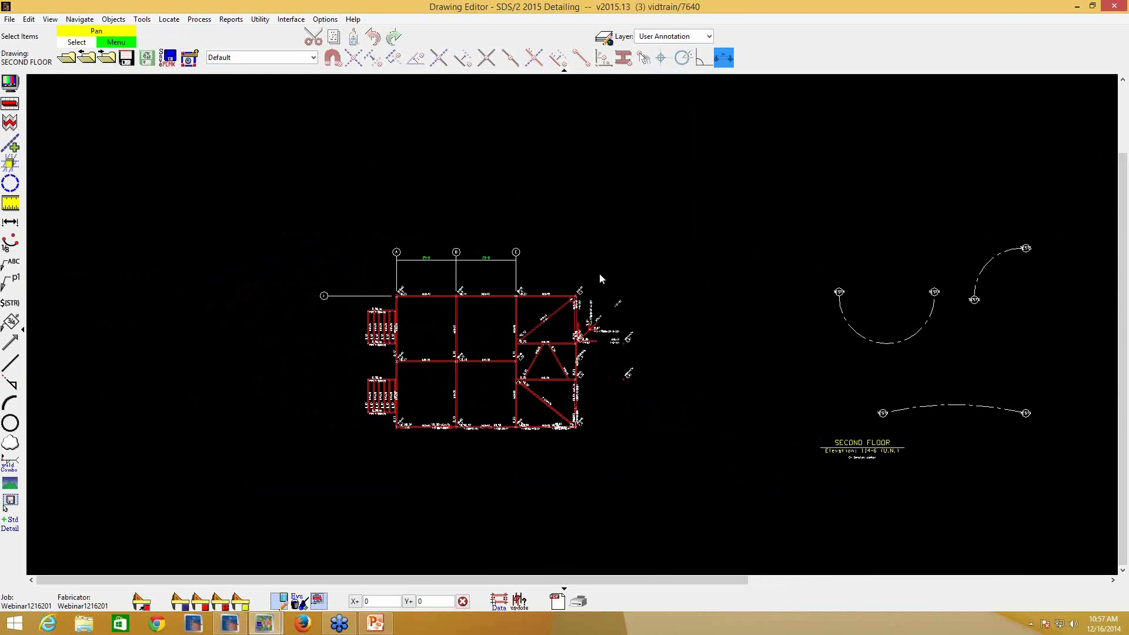